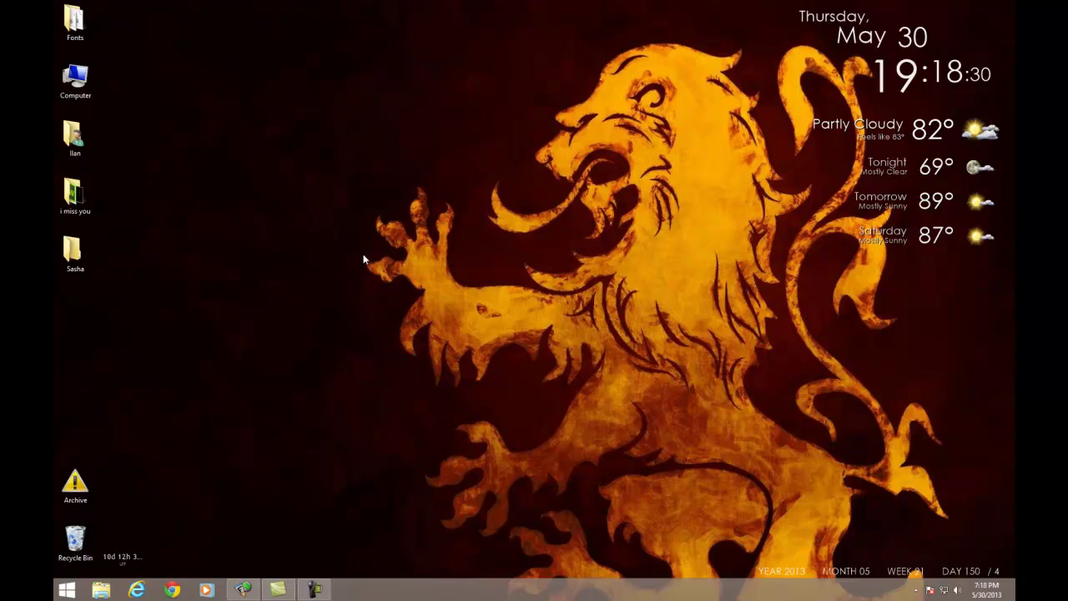
Launch Chrome from the taskbar so it opens on the Google home page.
left_click(172, 590)
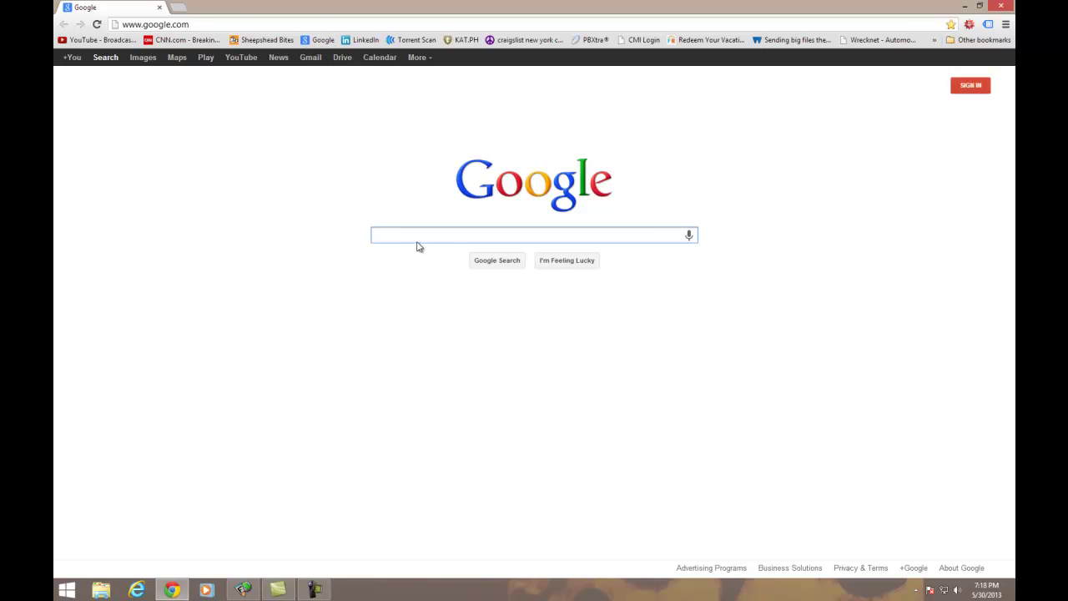
Google 'zipcodes' and open the Zip-codes.com ZIP Code Finder result.
type("zipcodes")
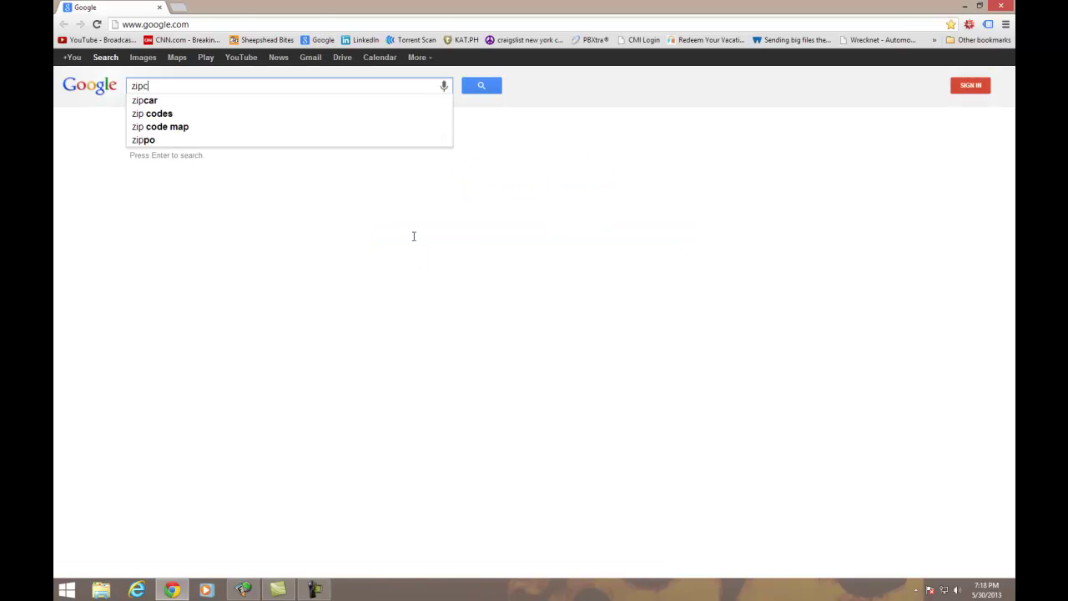
key("Return")
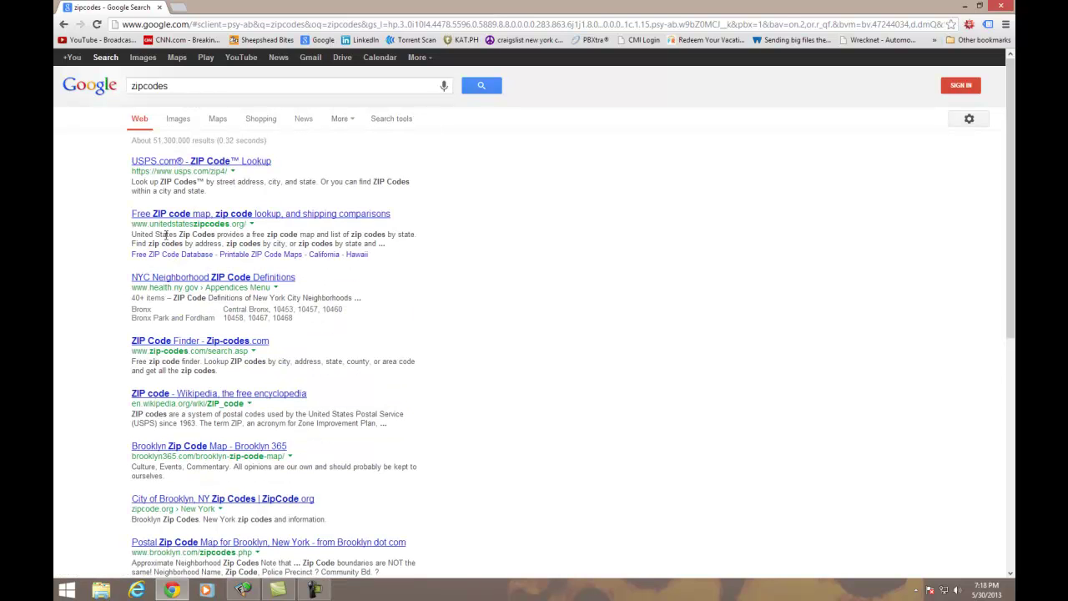
left_click(183, 342)
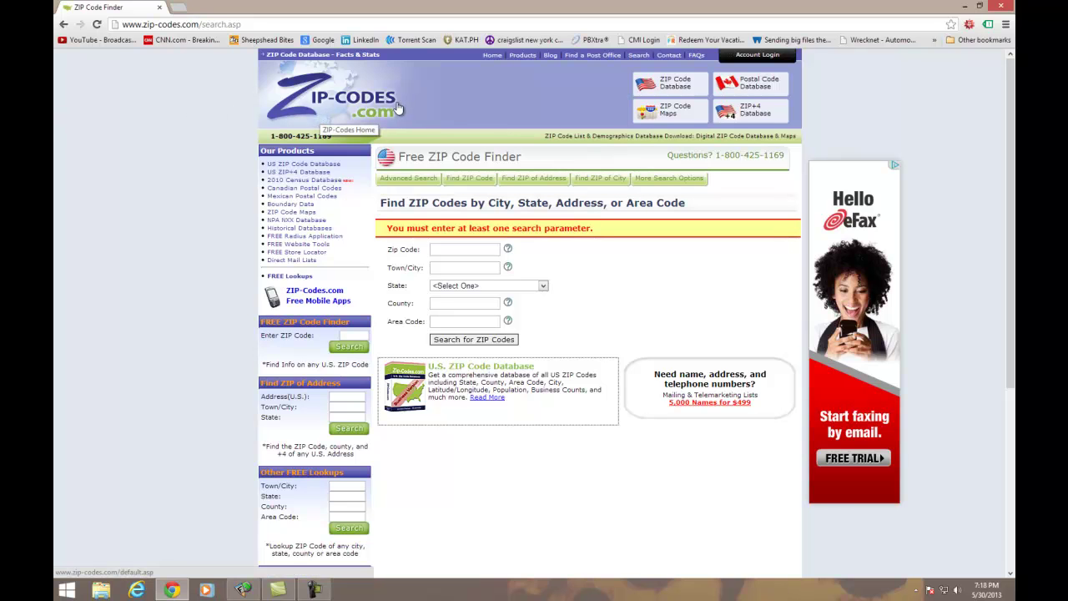
Go to Account Login, clear the autofilled username, and choose Create a New Account.
left_click(749, 56)
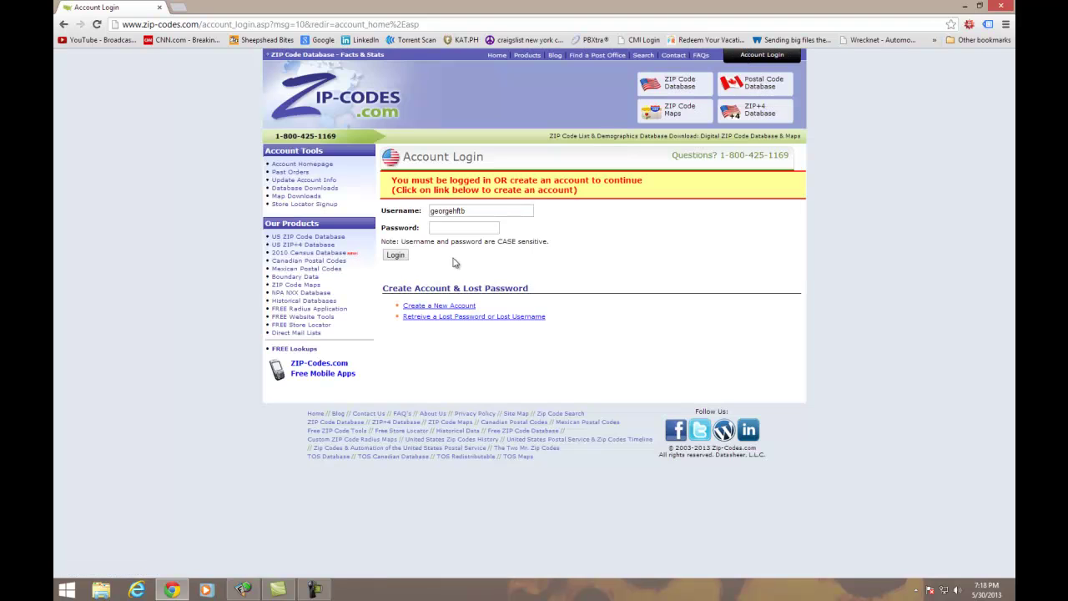
key("ctrl+a")
key("BackSpace")
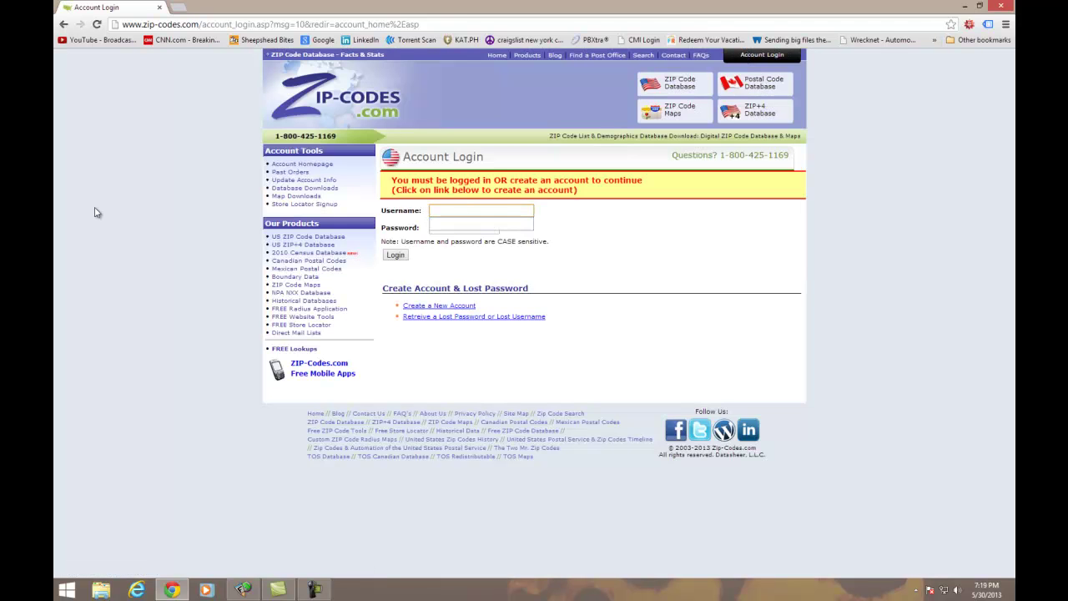
left_click(459, 306)
Enter the new account's username, password, and first and last names.
left_click(458, 232)
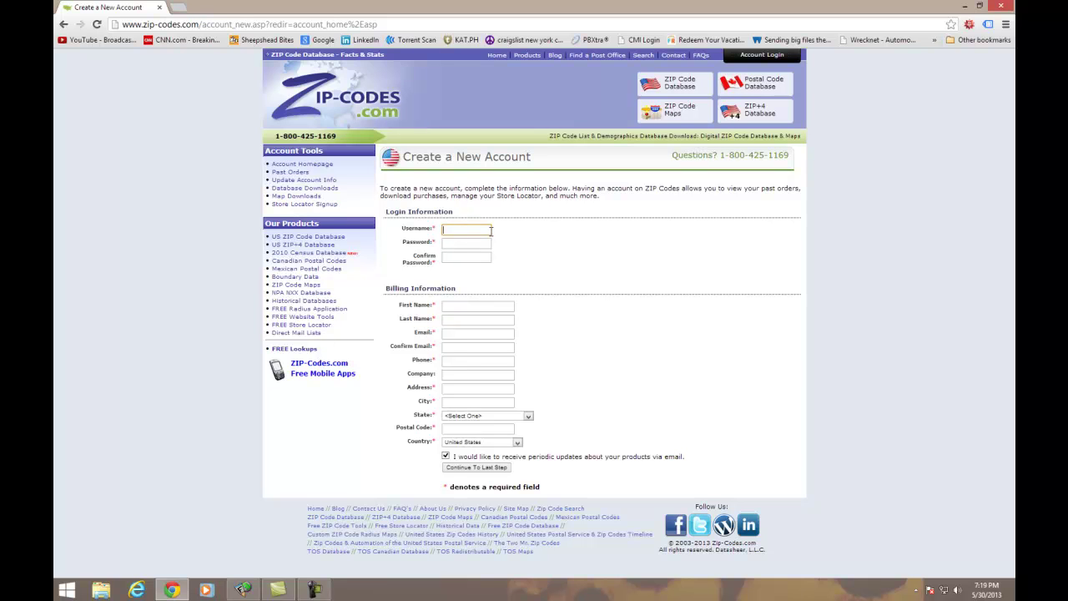
type("youtubedemo")
key("ctrl+a")
key("ctrl+c")
key("Tab")
key("Tab")
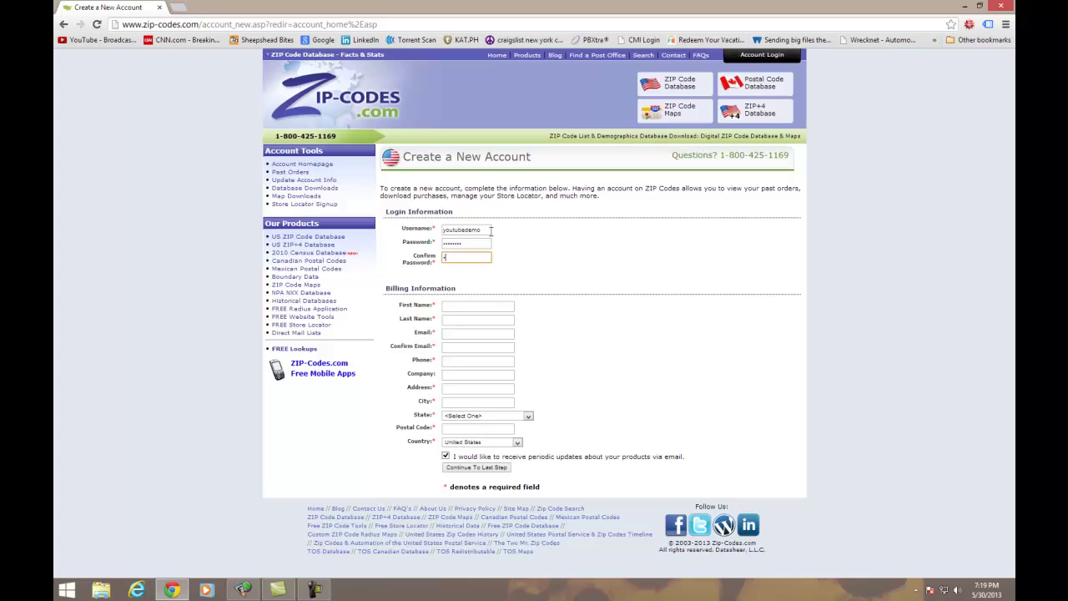
key("Tab")
key("ctrl+v")
key("Tab")
key("ctrl+v")
key("Tab")
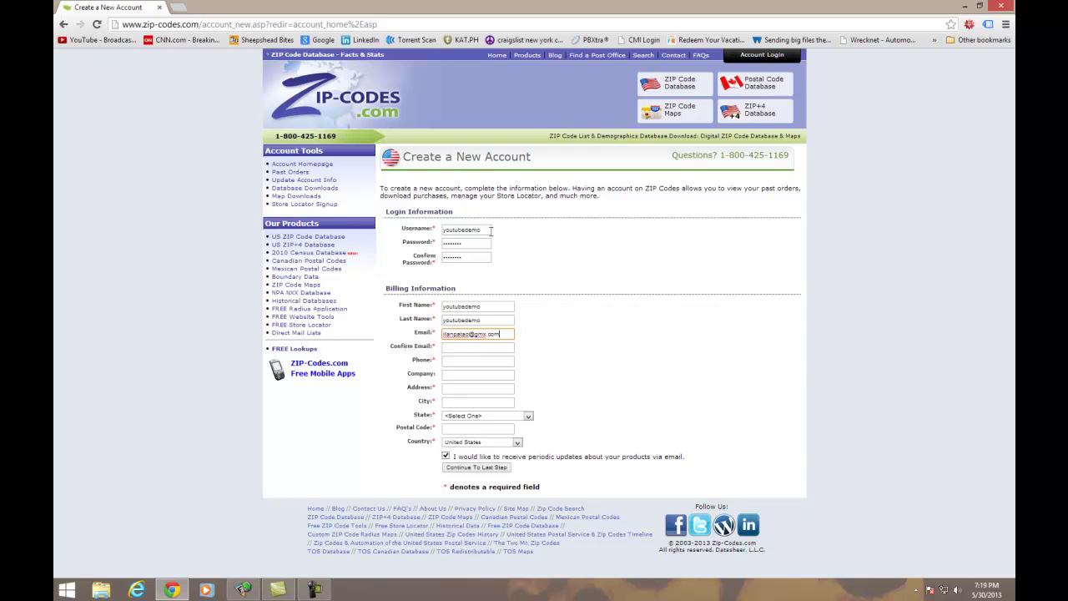
Copy the e-mail into Confirm Email, then fill in phone, address and city.
left_click_drag(489, 333, 443, 334)
key("ctrl+c")
left_click(458, 349)
key("ctrl+v")
left_click(454, 364)
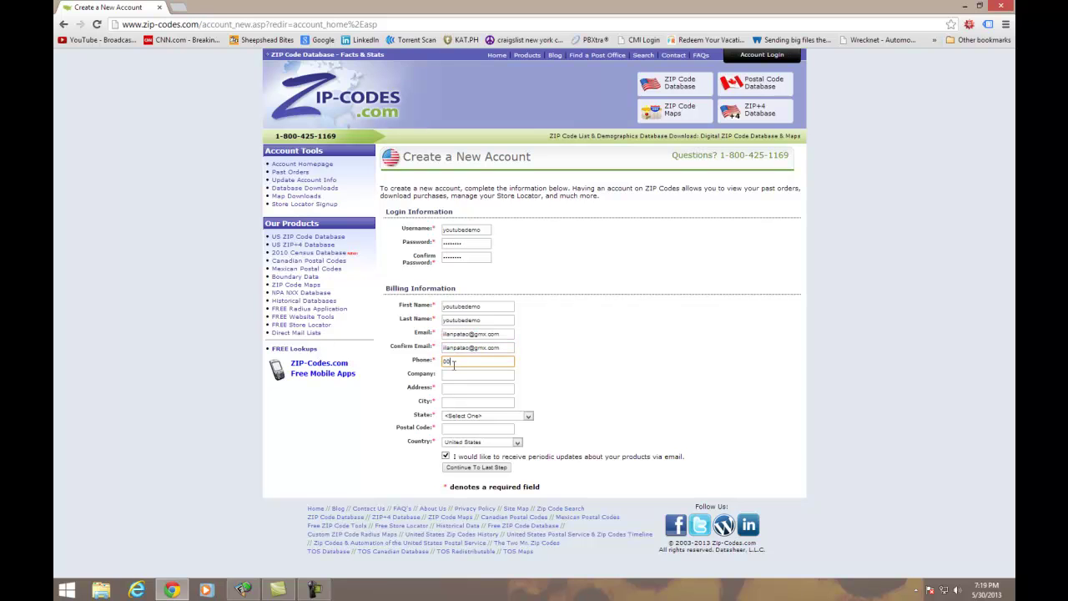
key("Tab")
key("Tab")
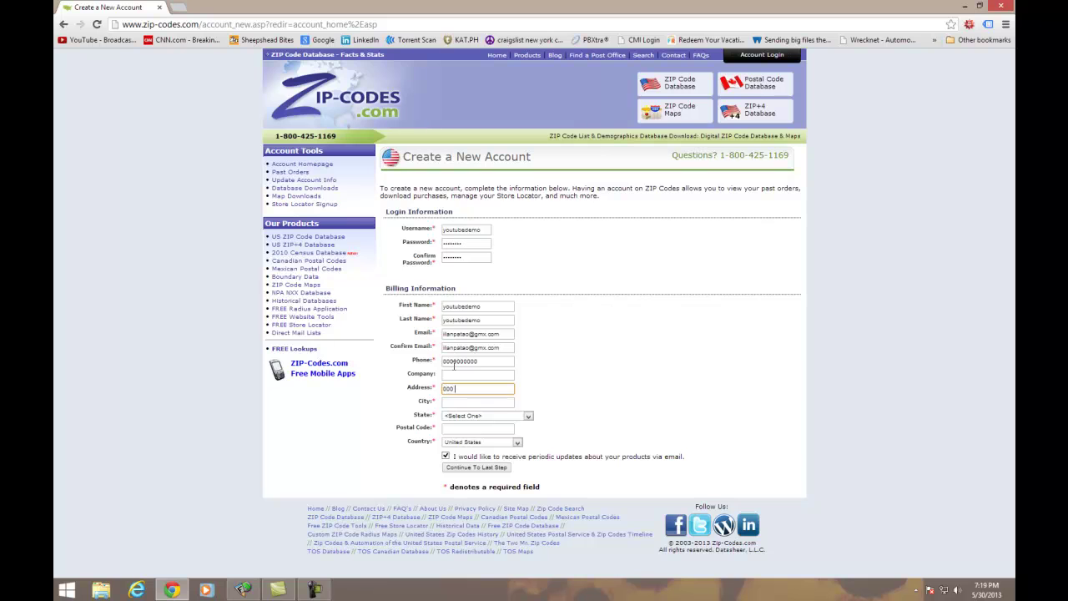
key("Tab")
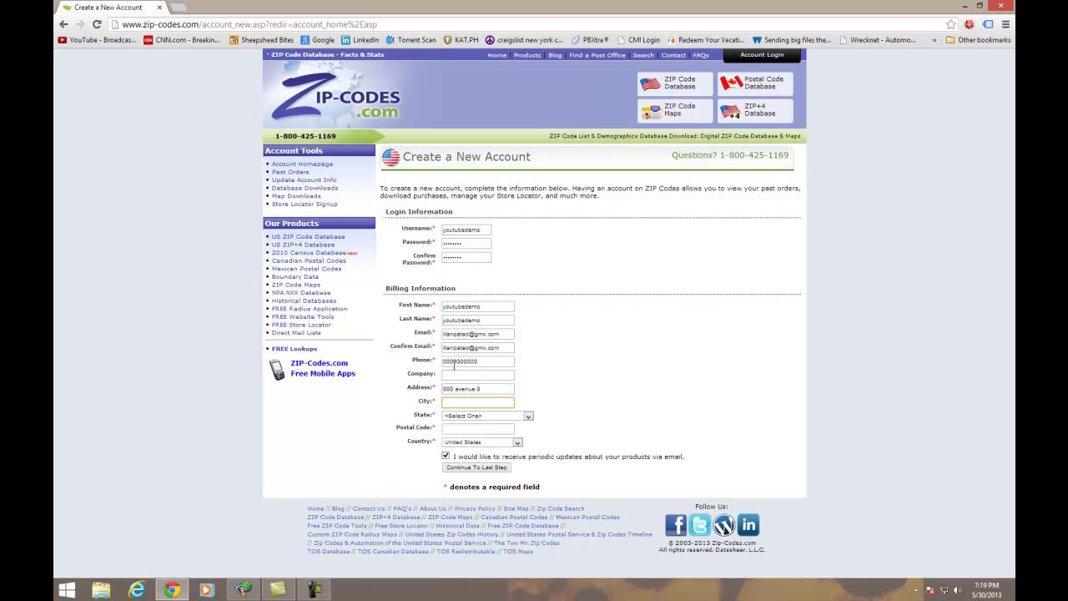
type("br")
key("Tab")
Set state to New York, enter the postal code, opt out of updates, and continue.
type("new")
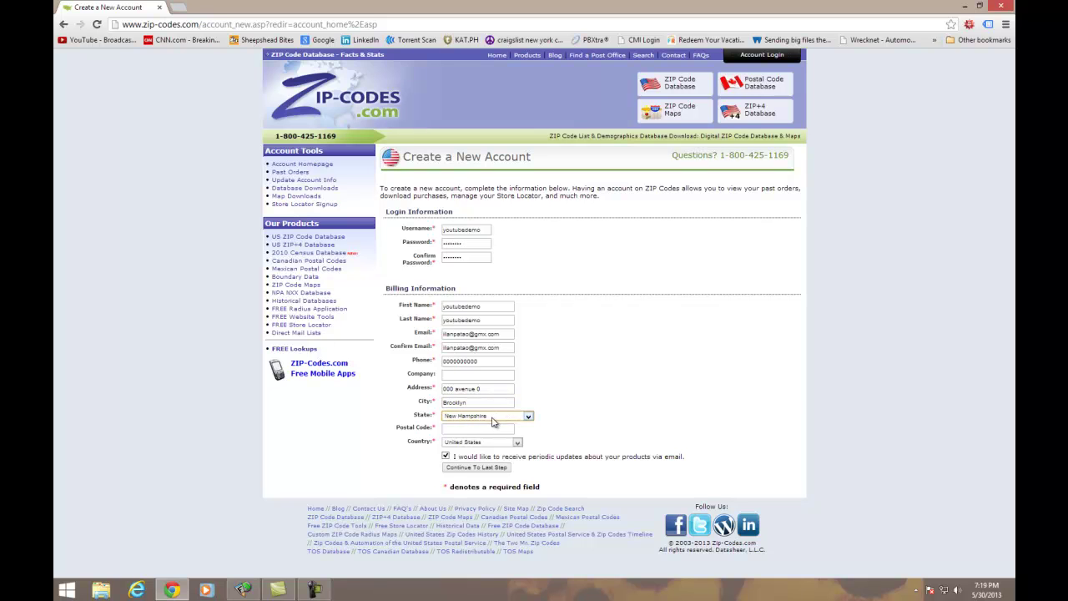
key("Down")
key("Down")
key("Down")
key("Down")
key("Down")
left_click(472, 420)
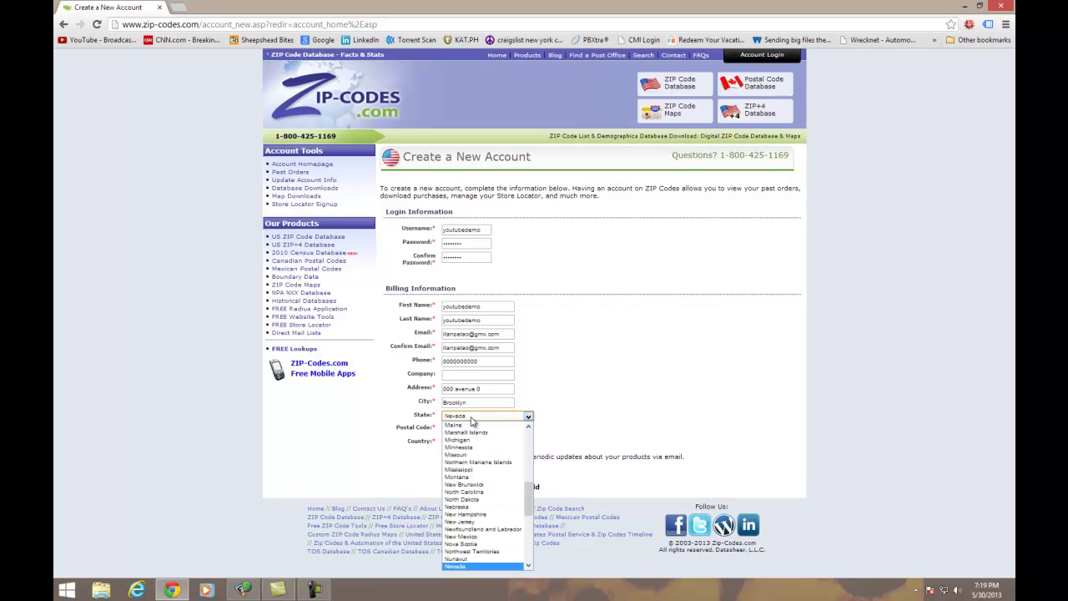
scroll(473, 468, "down", 5)
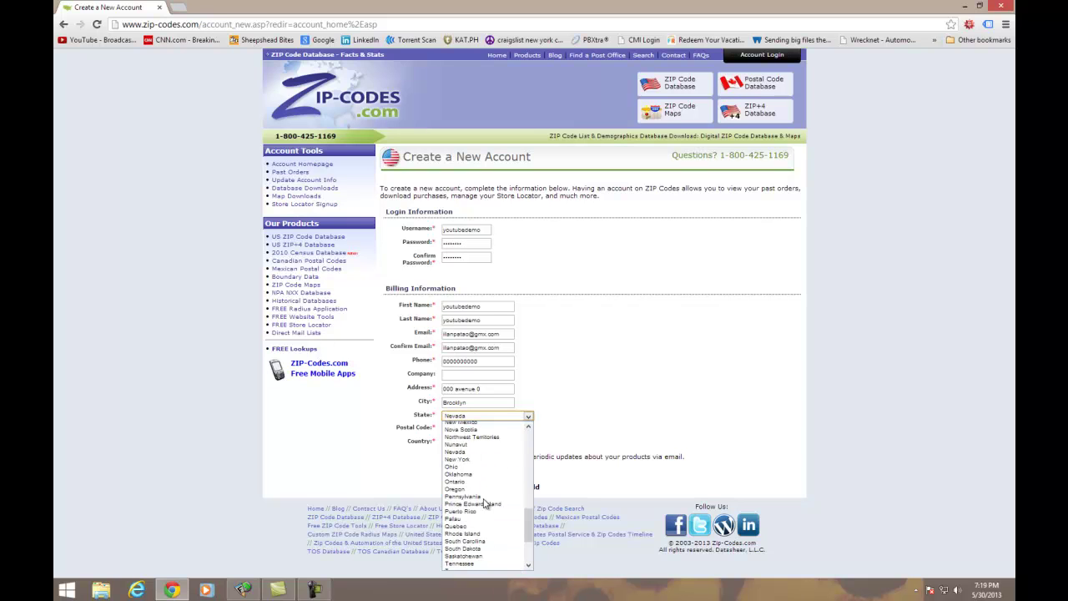
left_click(471, 459)
left_click(465, 428)
type("110")
left_click(446, 456)
left_click(471, 470)
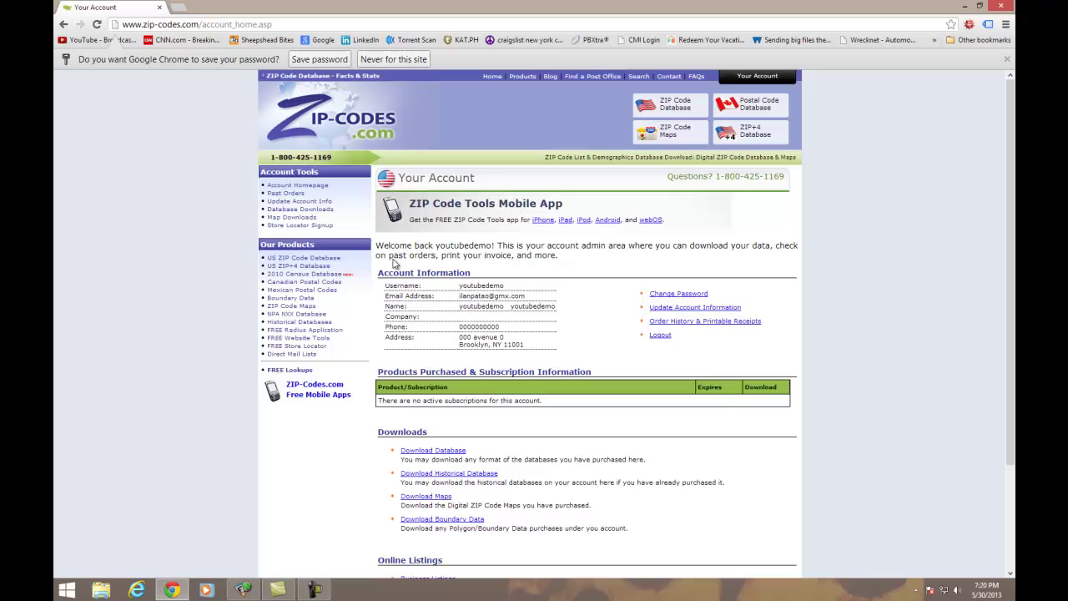
Open the FREE Store Locator product page and start its free sign-up.
left_click(288, 76)
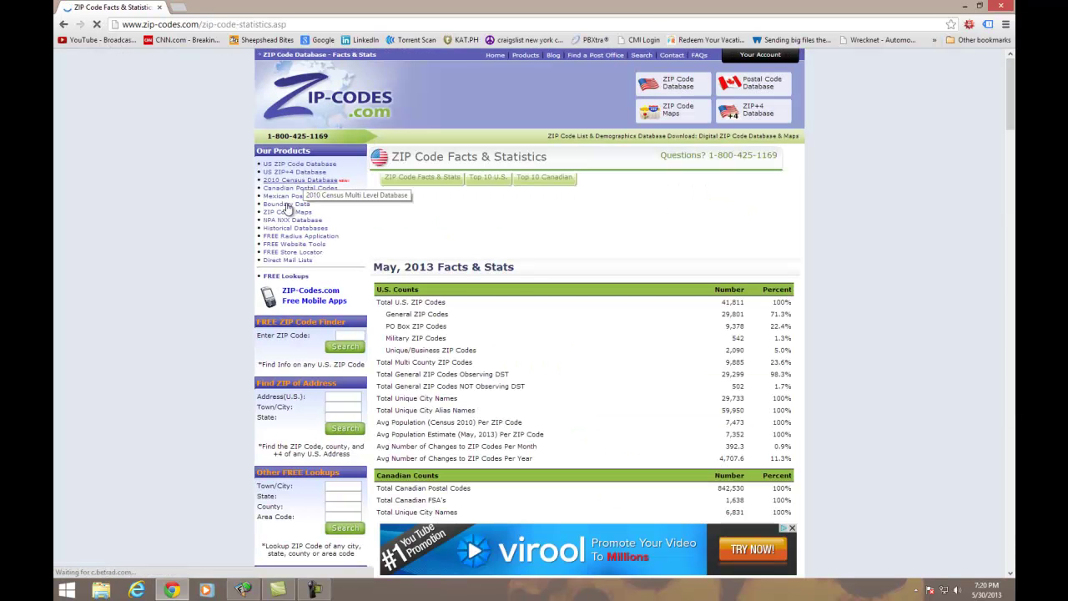
left_click(752, 55)
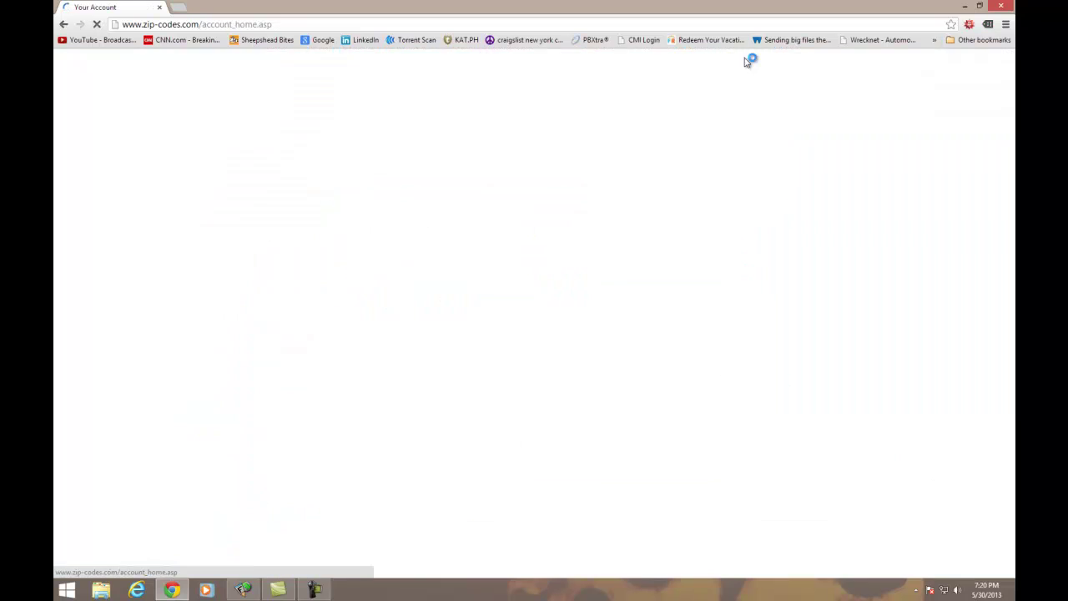
left_click(296, 101)
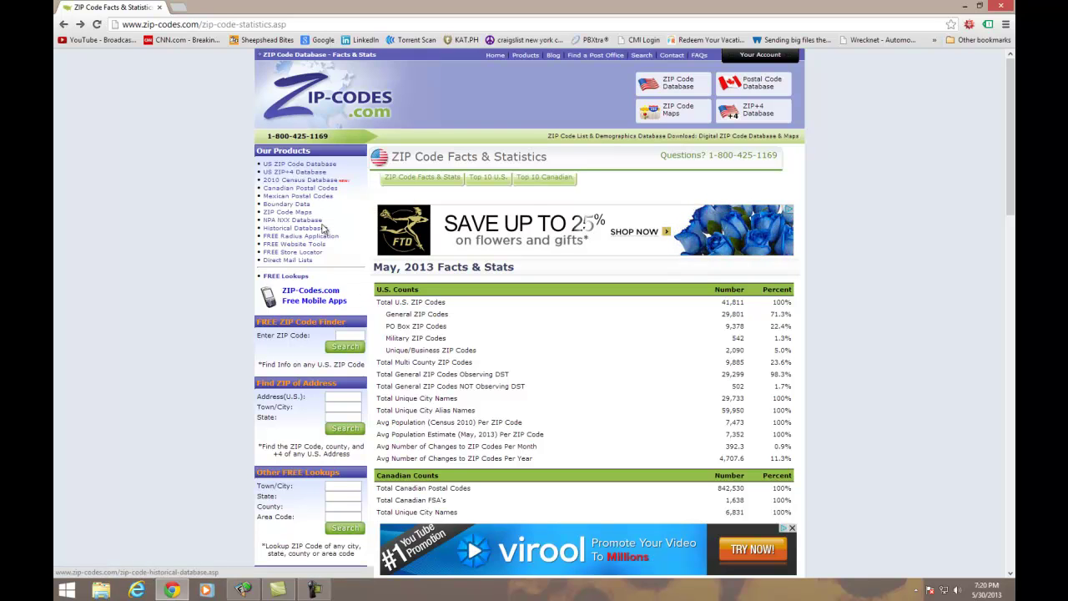
left_click_drag(324, 252, 265, 252)
left_click(275, 252)
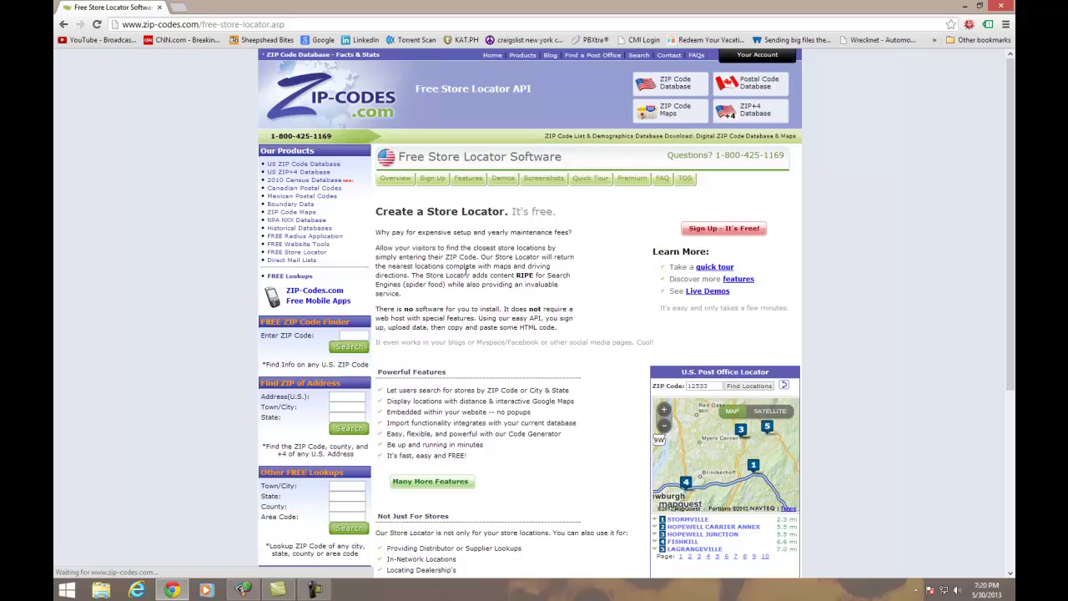
scroll(528, 305, "down", 3)
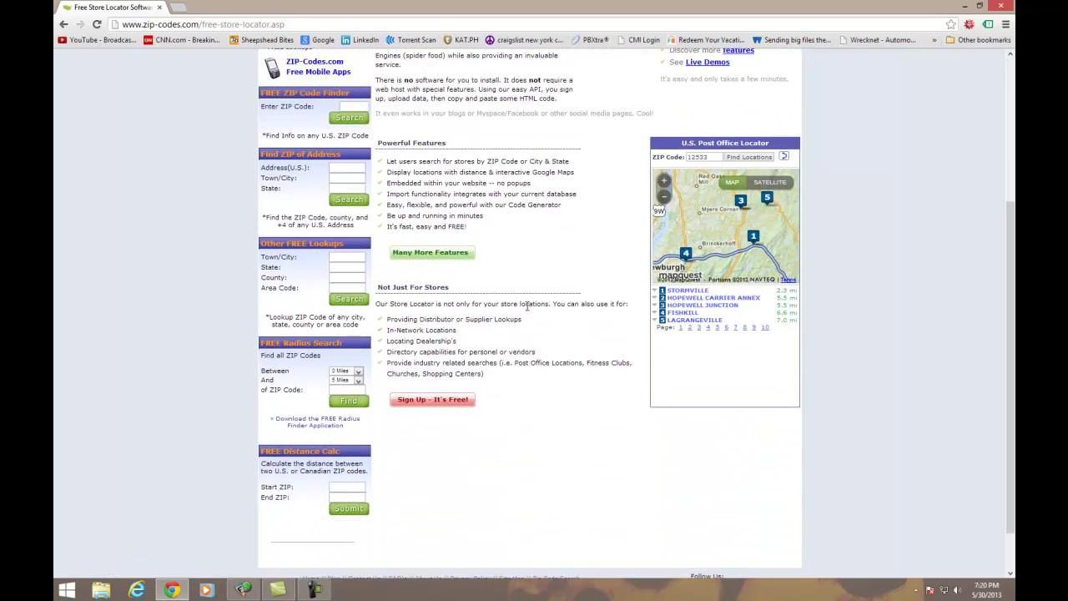
left_click(453, 399)
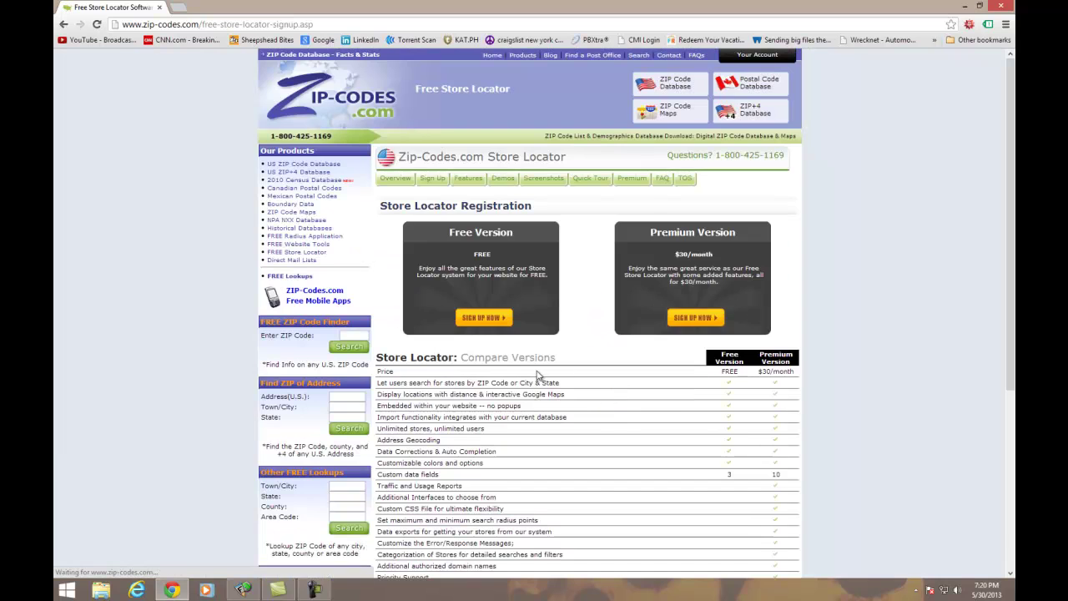
scroll(571, 389, "down", 3)
scroll(571, 389, "up", 3)
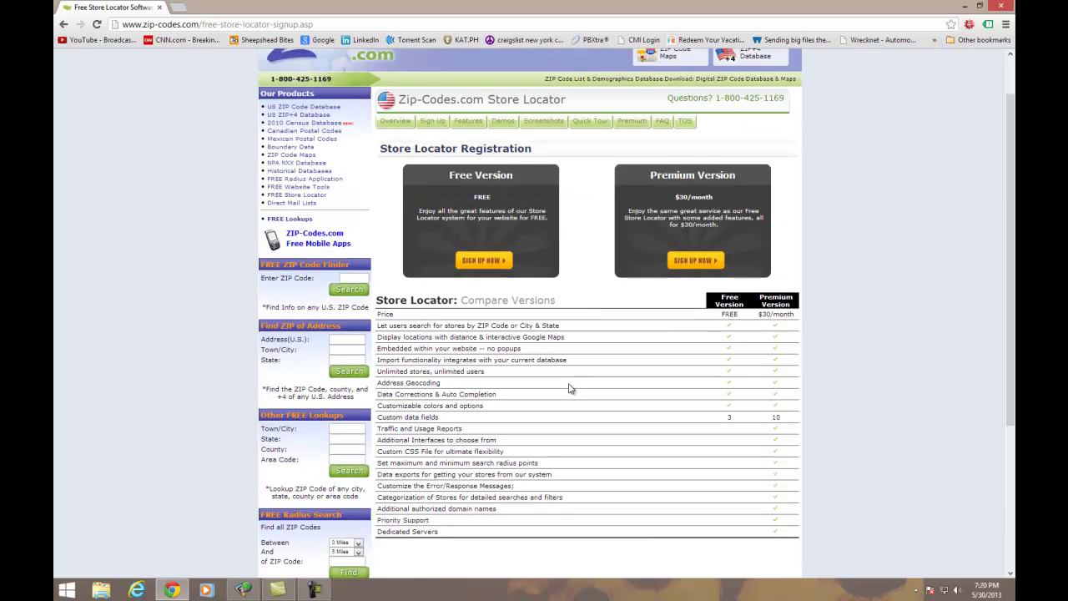
Choose the Free version and log in with the existing account's username and password.
left_click(491, 259)
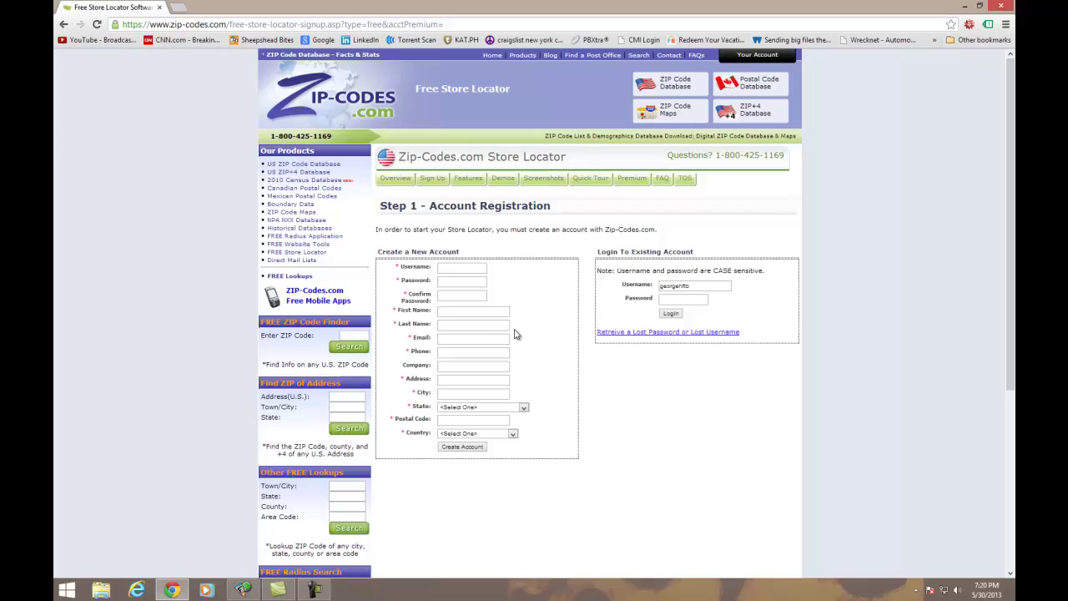
triple_click(693, 286)
key("ctrl+v")
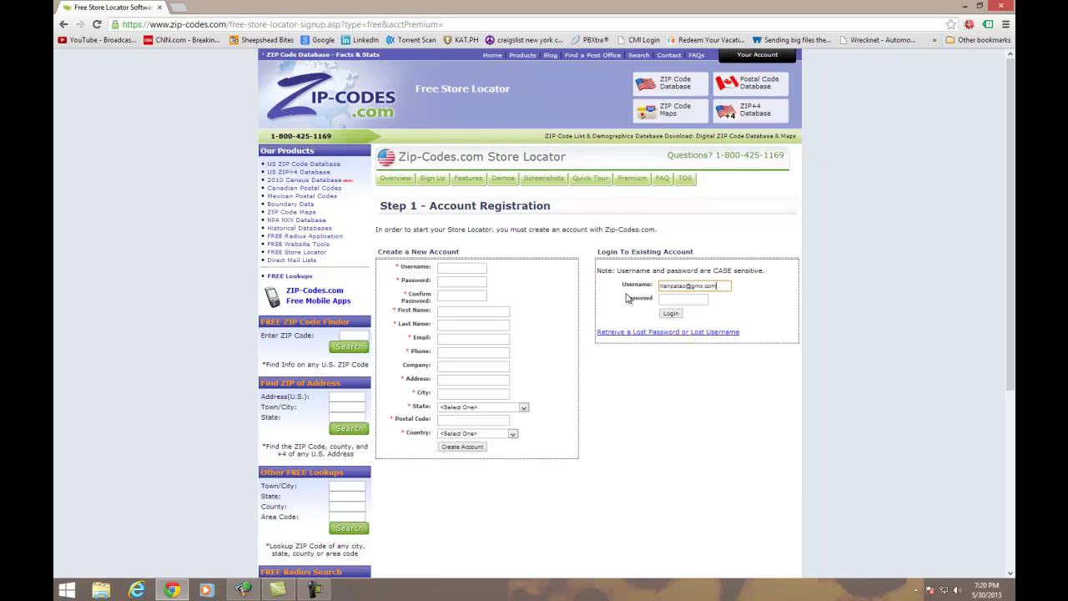
key("ctrl+a")
key("BackSpace")
type("youtubedemo")
key("Tab")
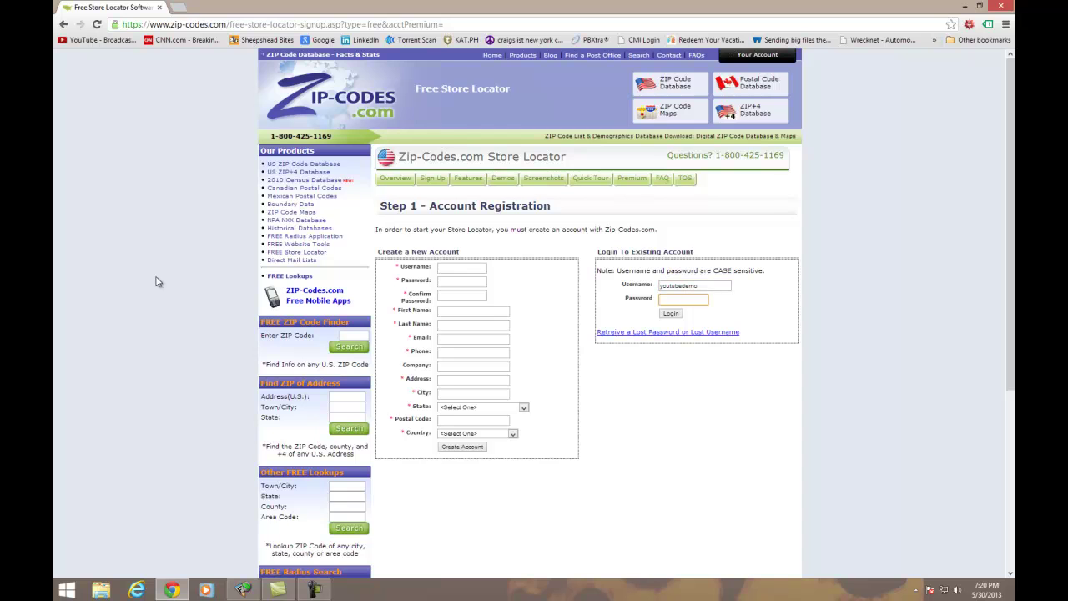
key("Return")
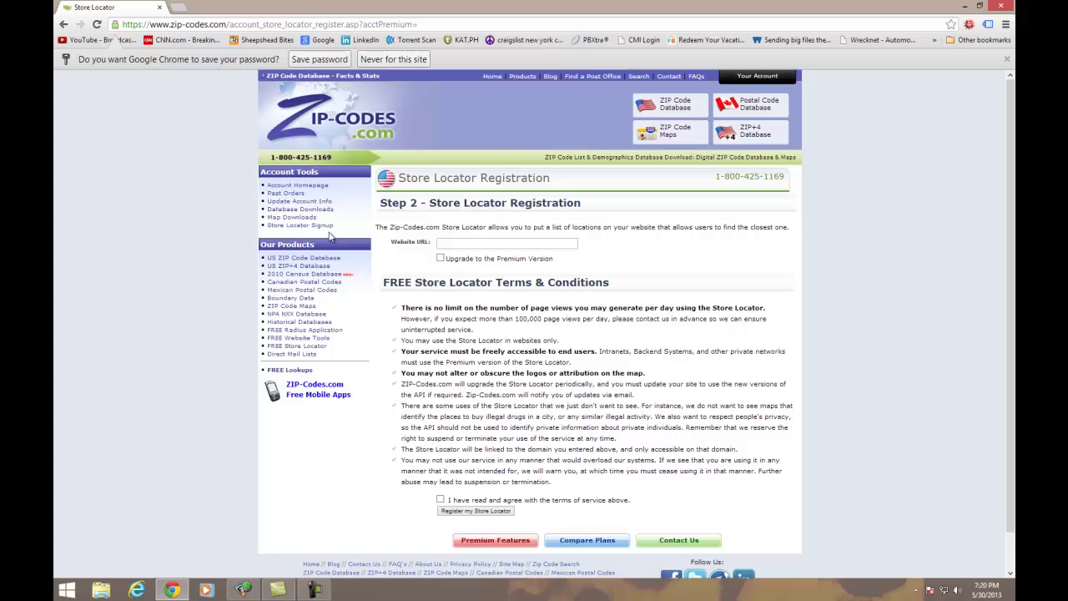
left_click(464, 243)
left_click(464, 245)
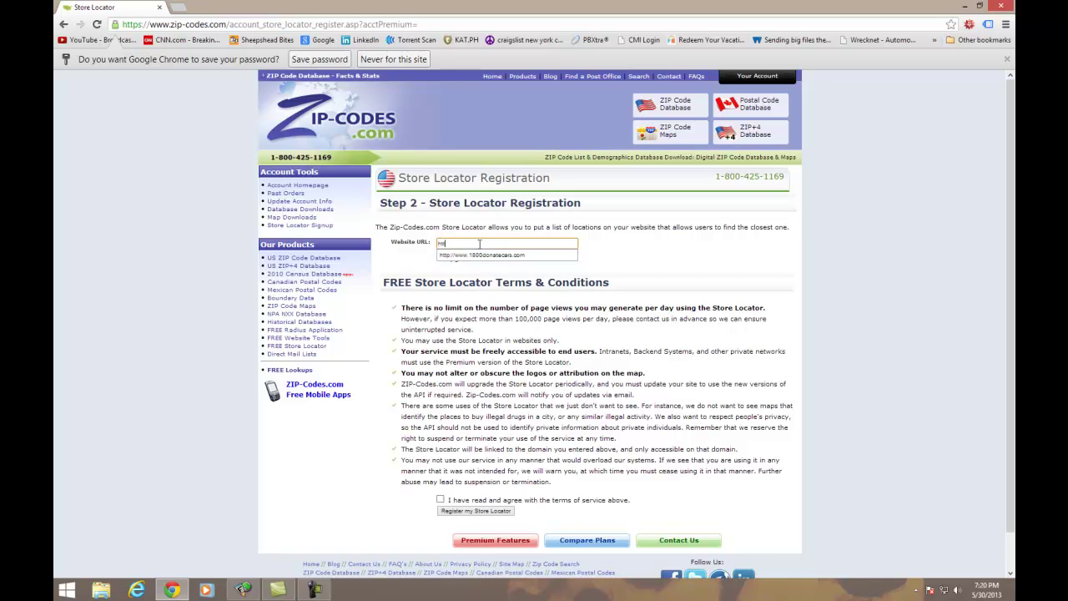
type("http://www.dances")
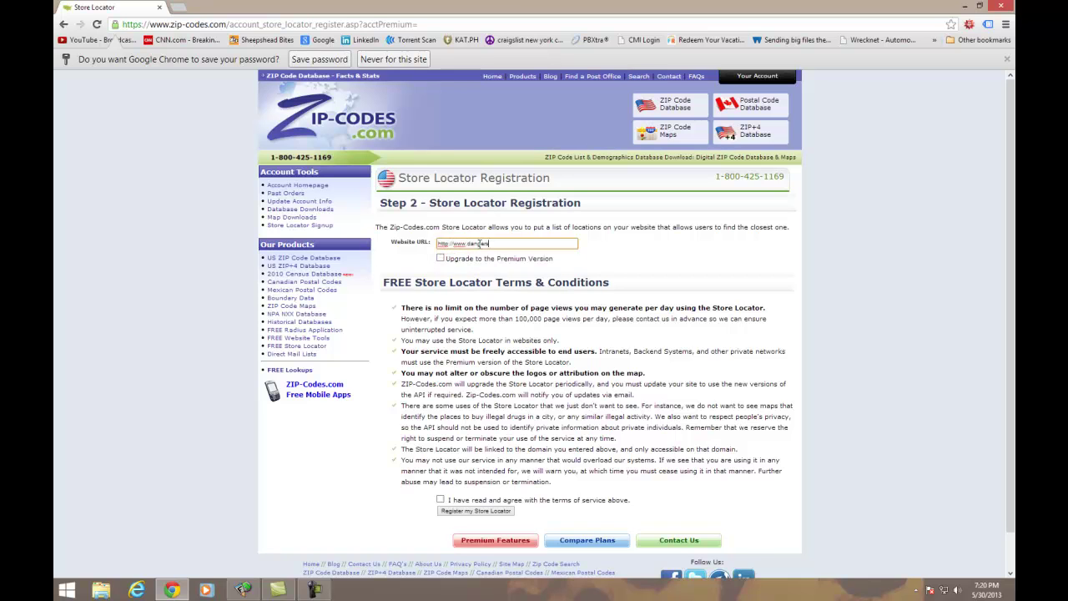
type("ngerstudio.com")
scroll(506, 252, "down", 1)
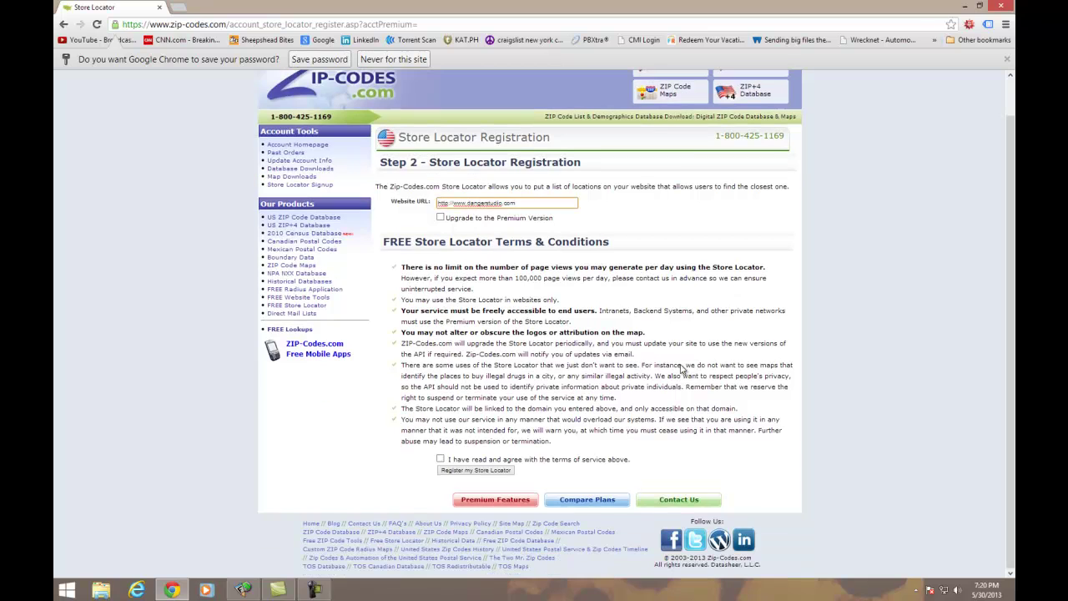
left_click(443, 460)
left_click(464, 471)
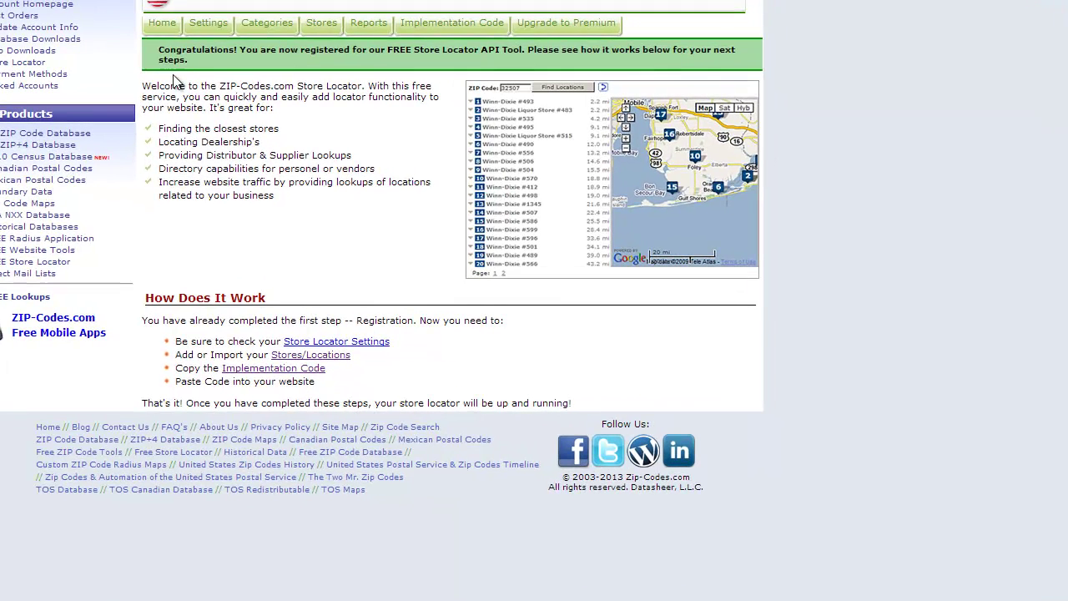
Review the registration message, then download the sample file from Stores > Import Stores.
left_click_drag(165, 53, 457, 67)
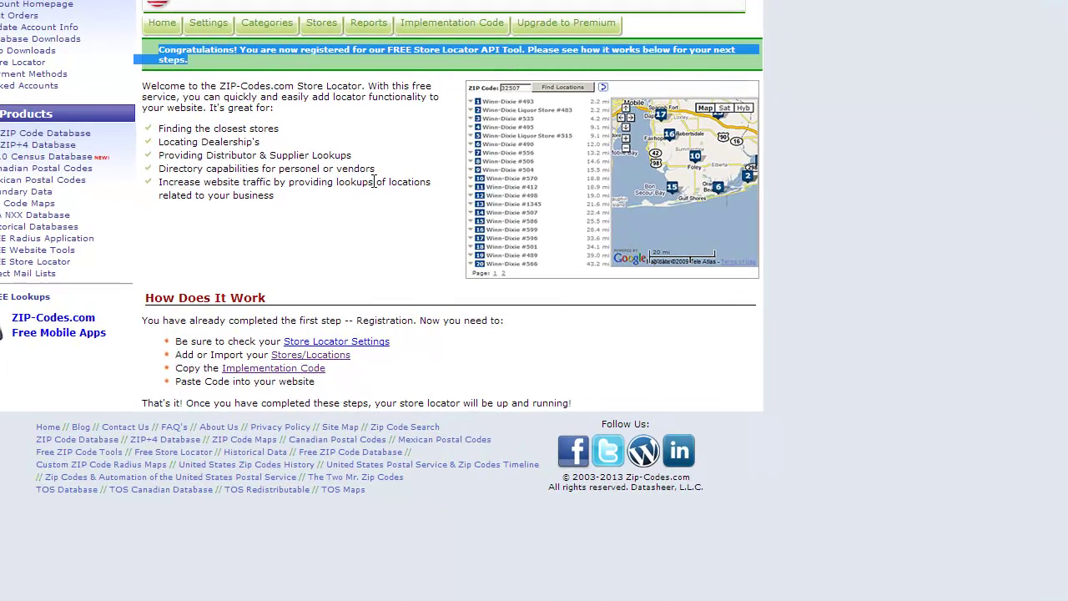
left_click(412, 77)
mouse_move(481, 44)
left_mouse_down()
mouse_move(501, 47)
mouse_move(488, 44)
left_mouse_up()
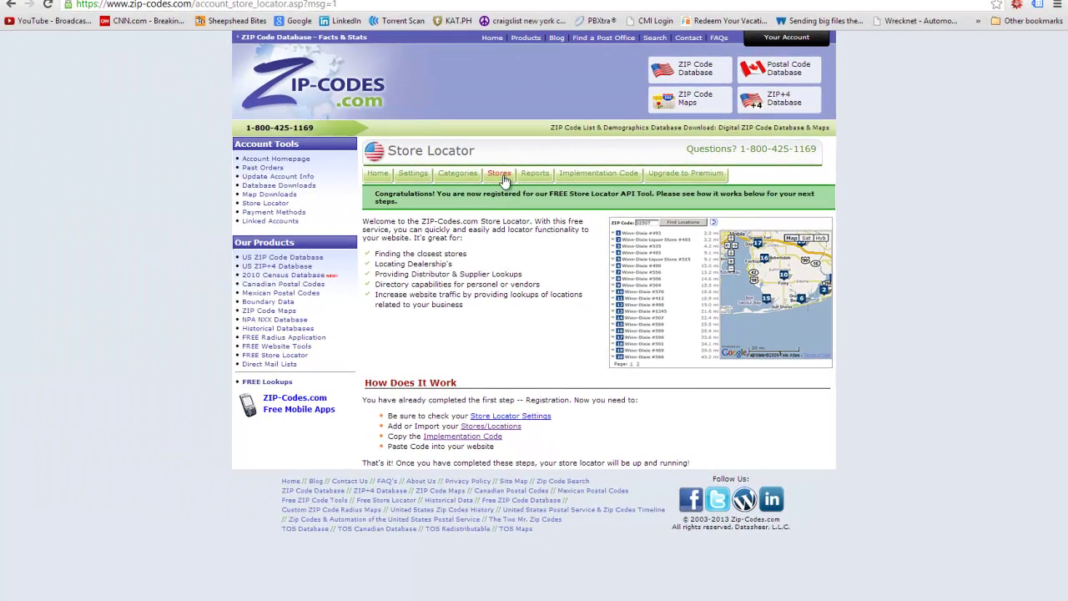
left_click(369, 63)
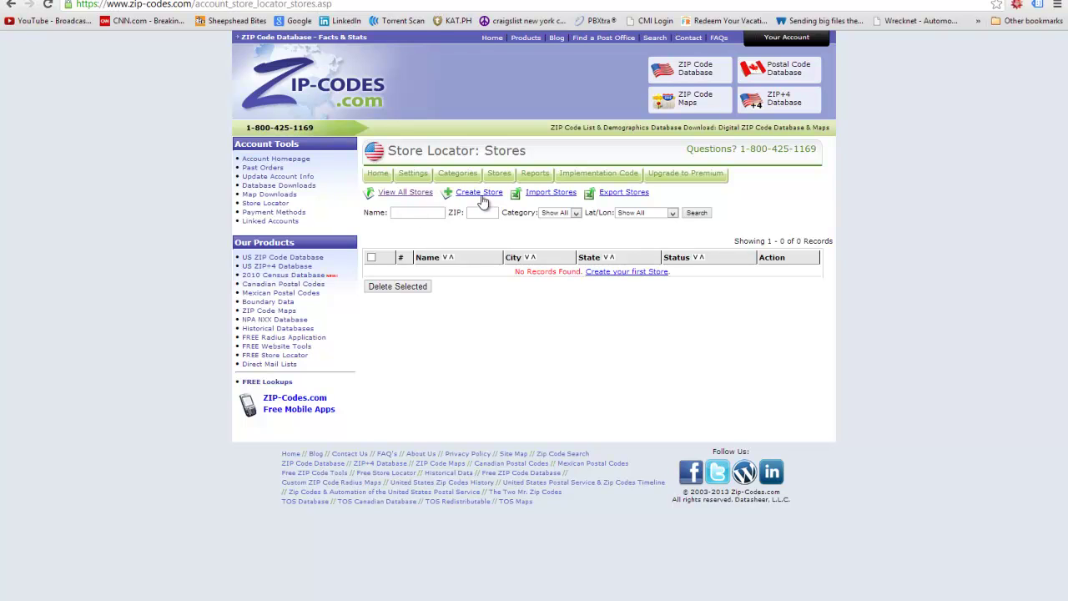
left_click(545, 193)
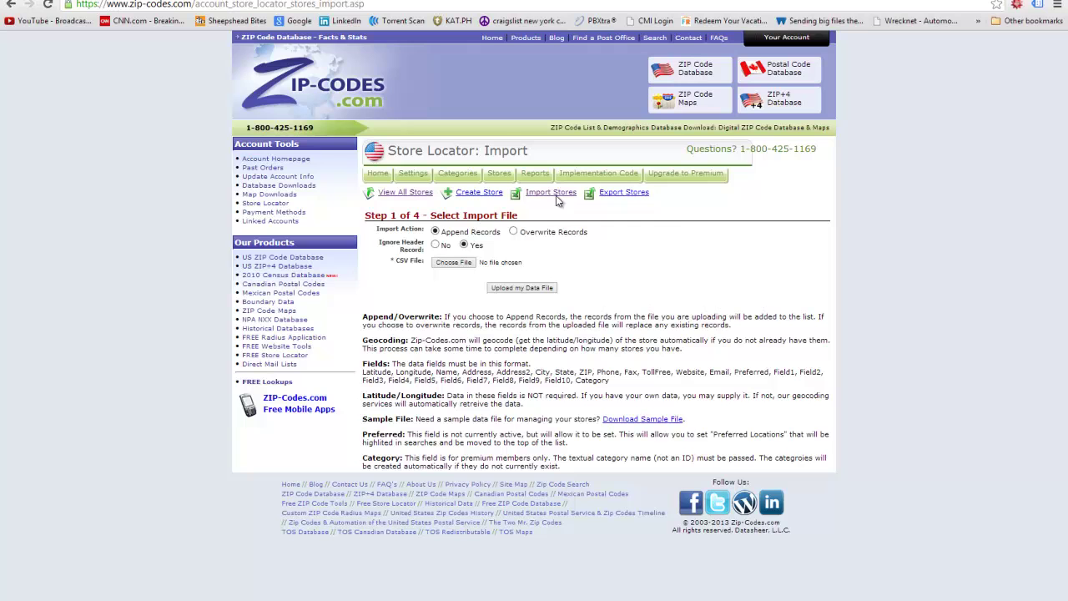
left_click(646, 420)
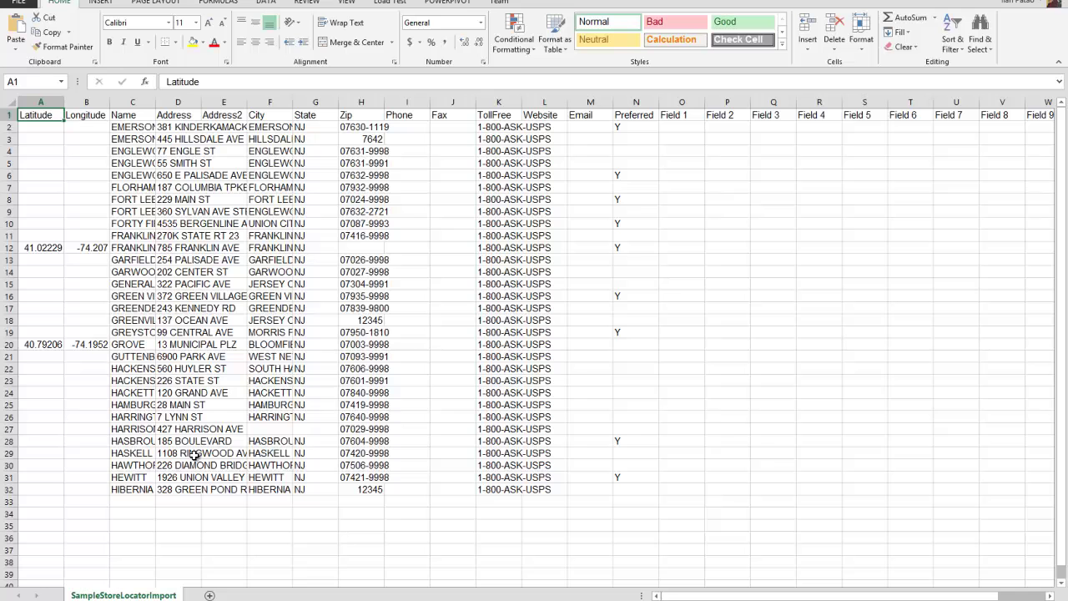
Delete the sample Latitude and Longitude values in cells A12:B20.
key("Down")
key("Down")
key("Down")
left_click_drag(34, 489, 835, 126)
left_click(407, 200)
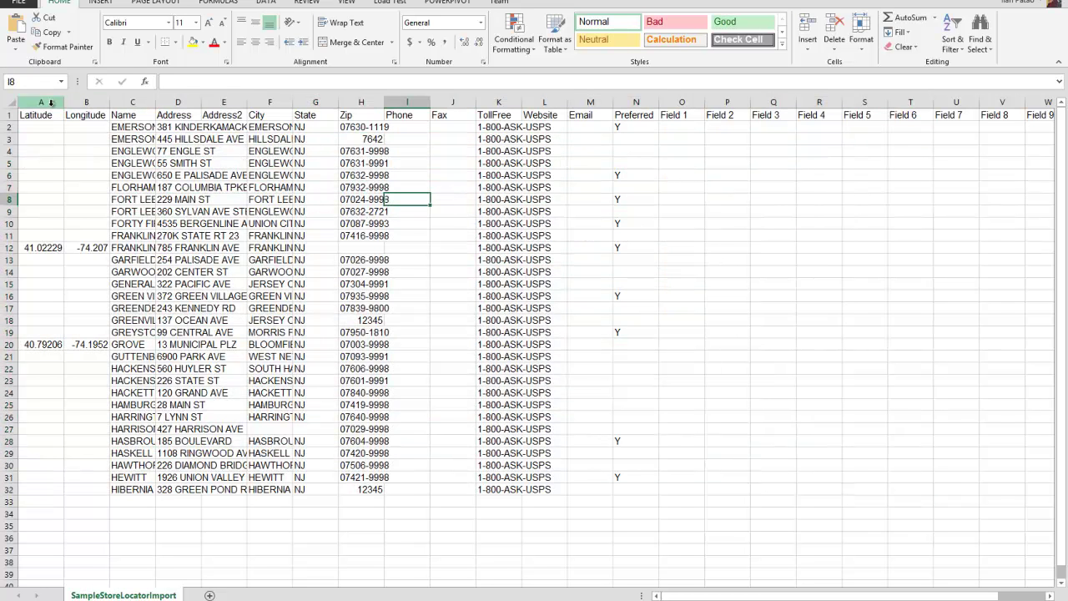
left_click(31, 248)
left_click_drag(64, 309, 87, 342)
key("Delete")
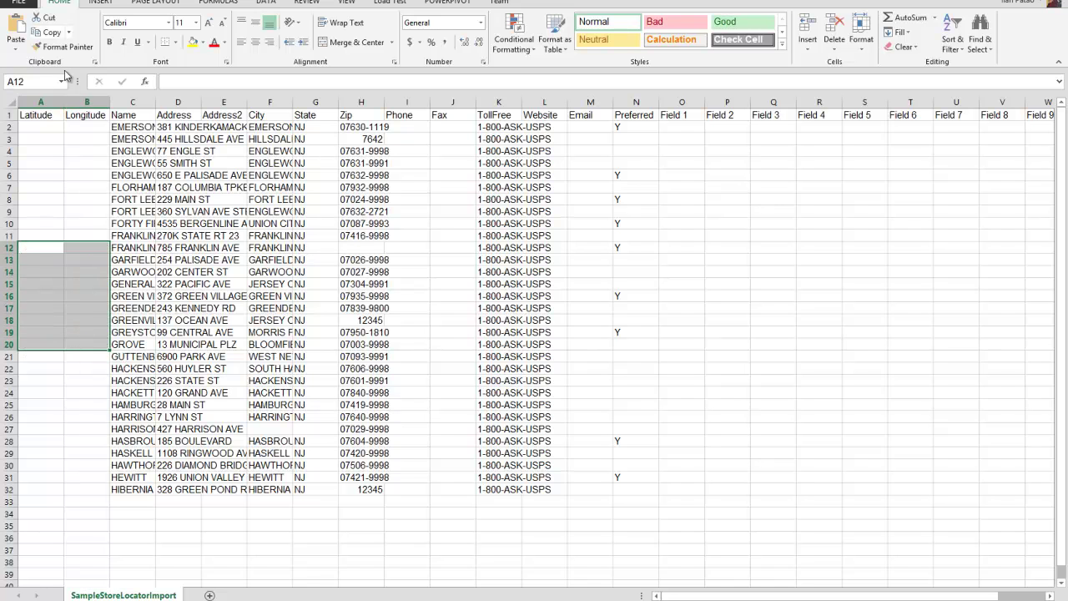
Inspect the columns by selecting the Latitude through TollFree headers.
left_click_drag(46, 98, 87, 101)
left_click(133, 187)
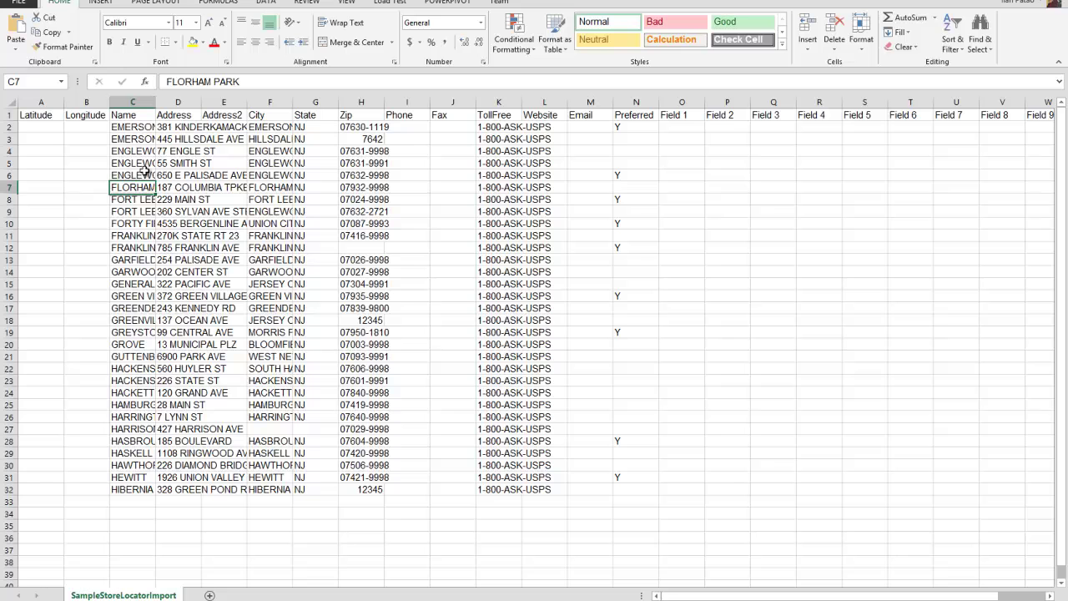
left_click(130, 102)
left_click(178, 102)
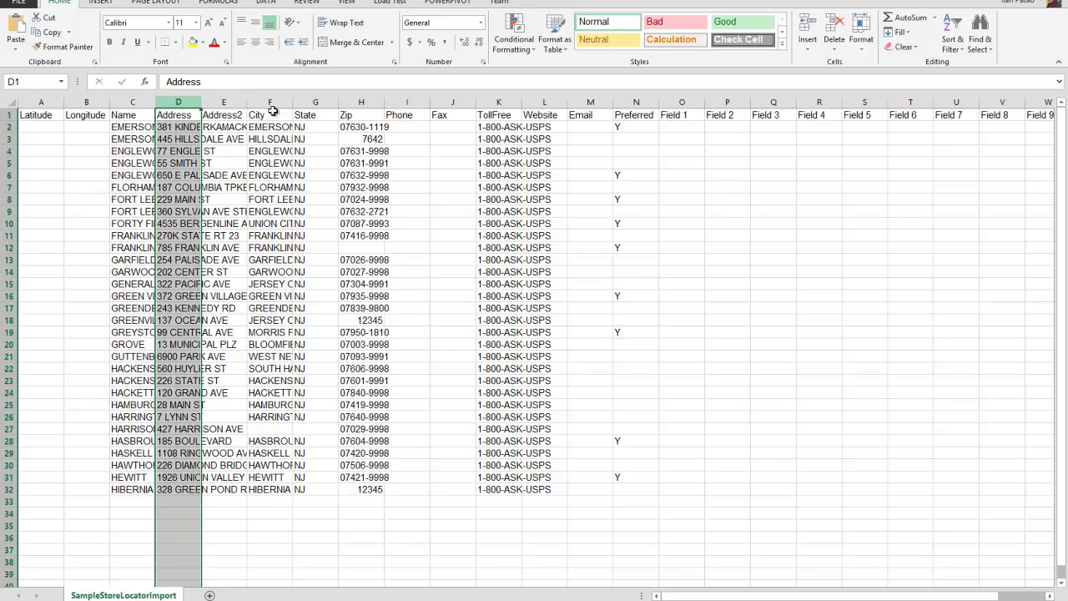
left_click(285, 102)
left_click(316, 101)
left_click(367, 102)
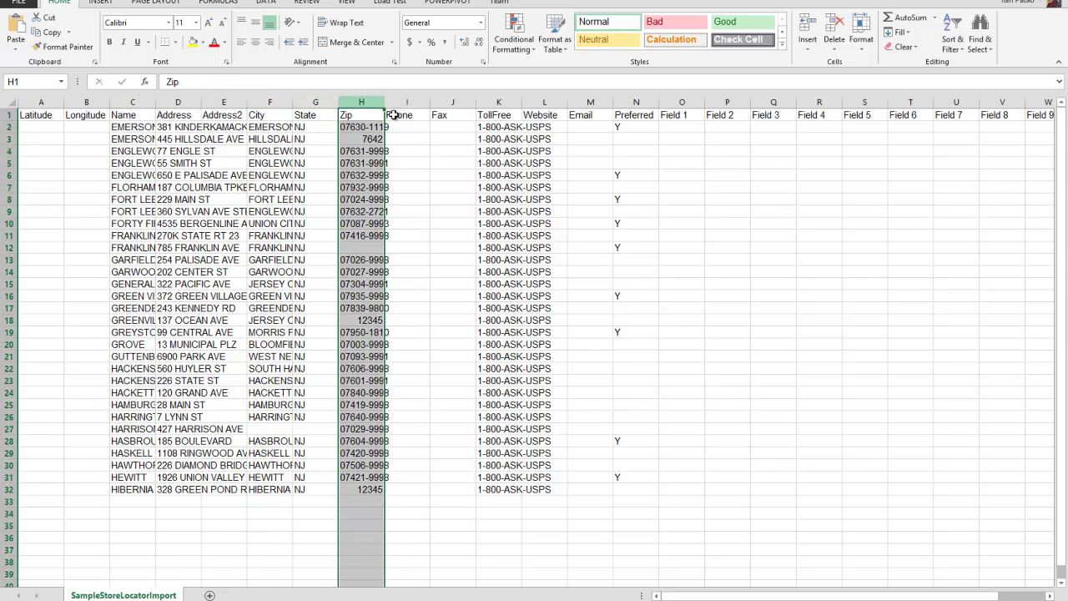
left_click(408, 102)
left_click(453, 103)
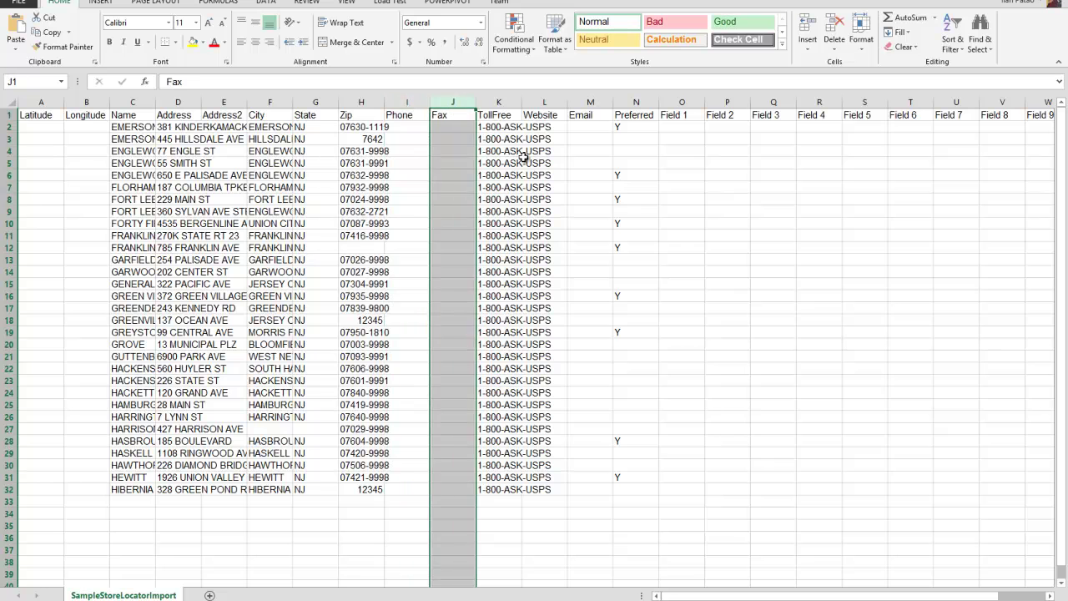
left_click(499, 102)
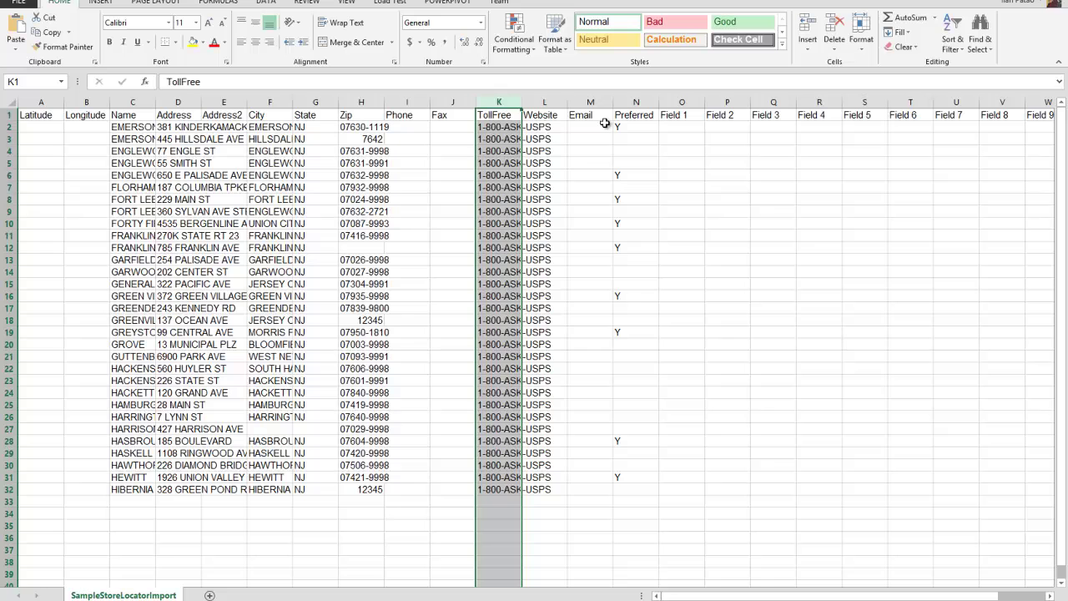
Clear every Y from the Preferred column cells N2:N31.
left_click_drag(618, 123, 625, 480)
key("Delete")
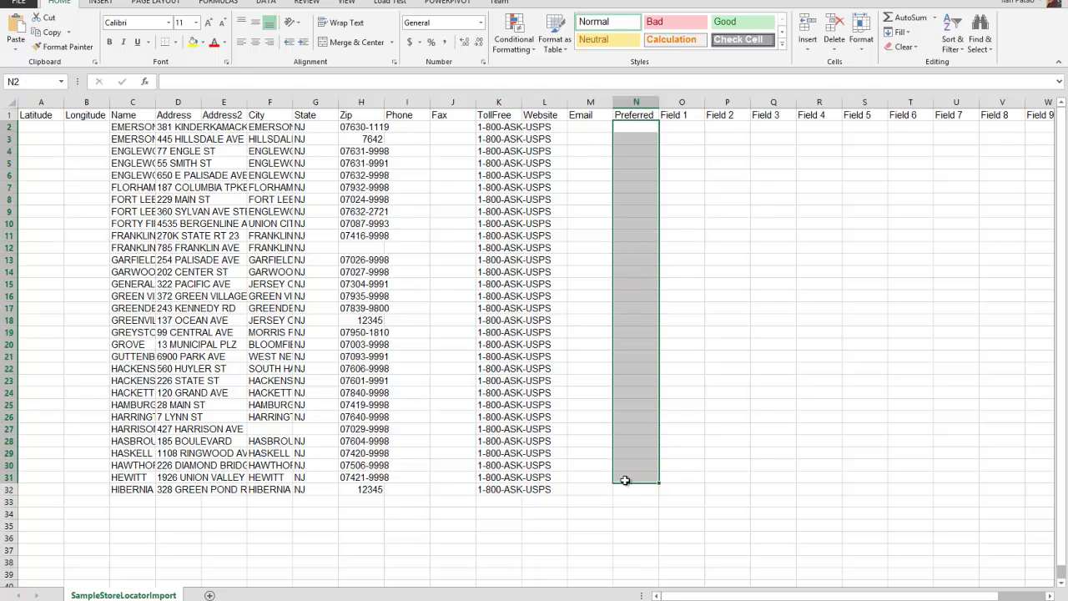
left_click(521, 477)
left_click(32, 5)
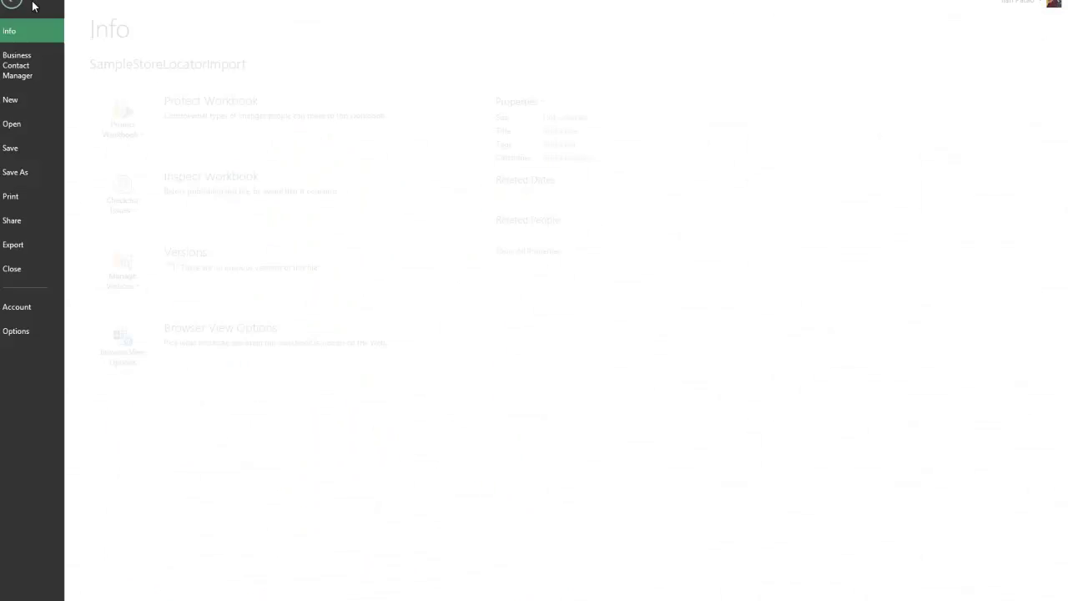
Save the workbook to the Desktop as a CSV, keeping the CSV format.
left_click(46, 172)
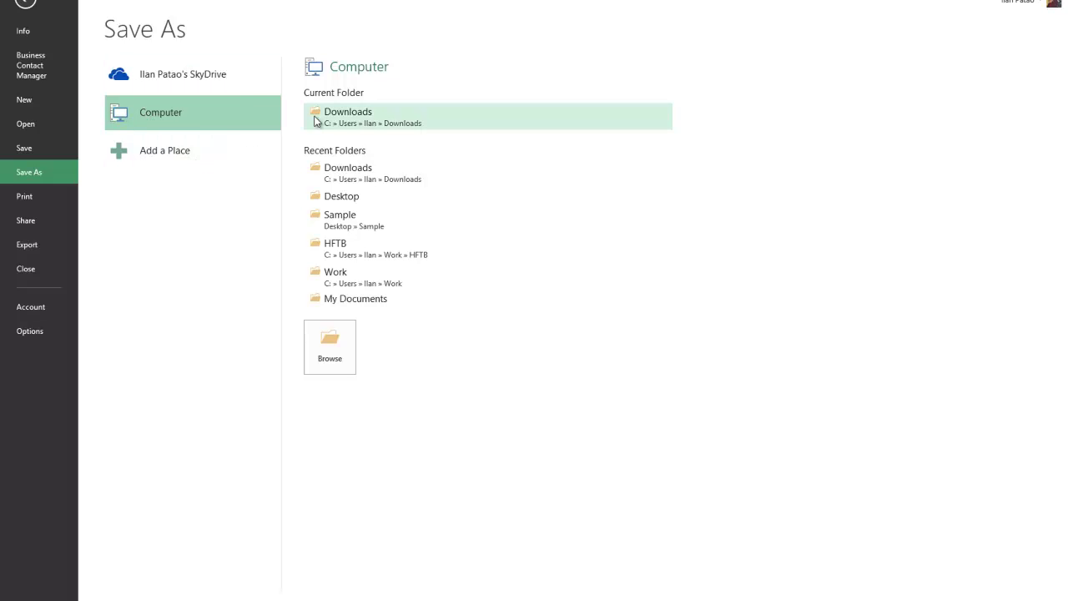
key("F12")
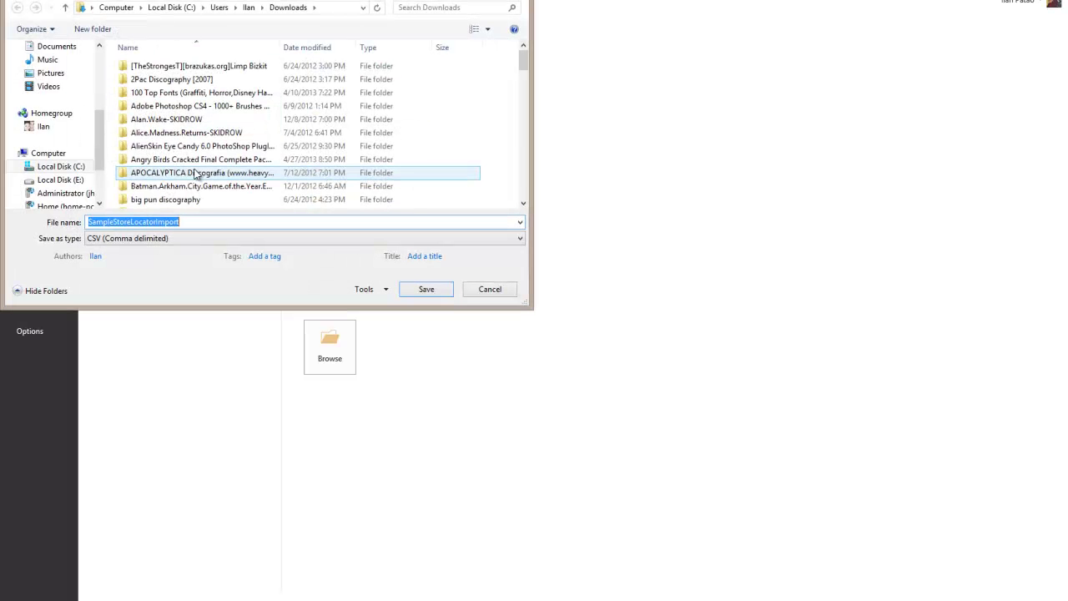
left_click(51, 74)
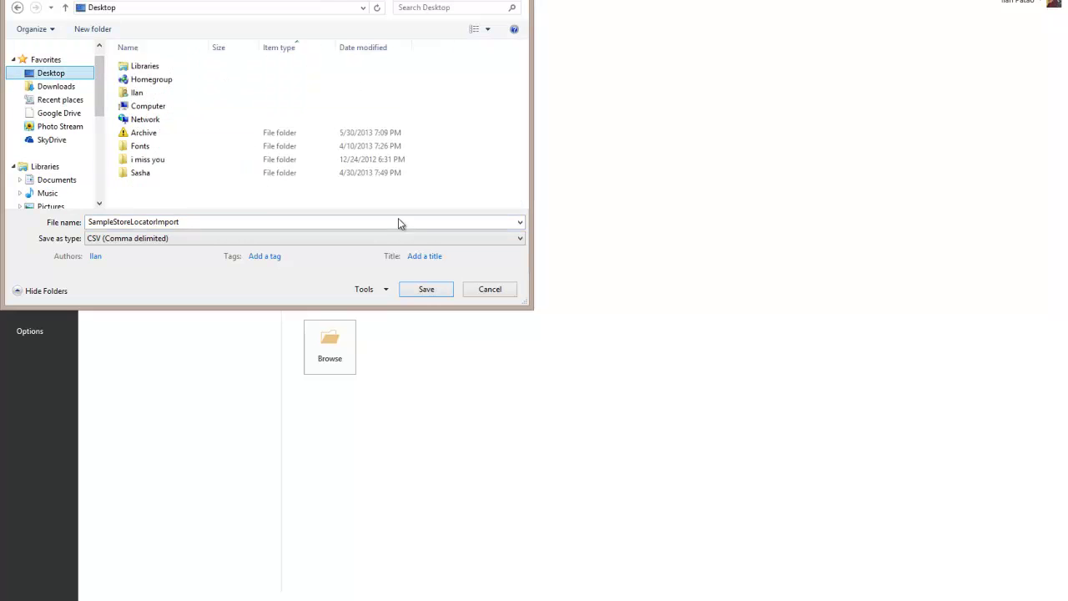
left_click(448, 290)
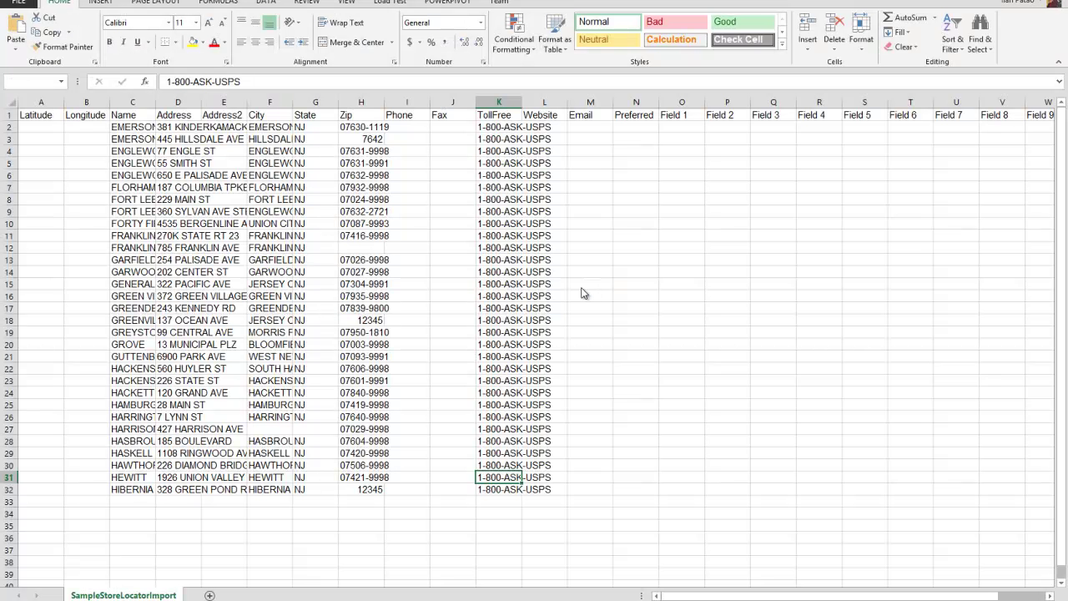
left_click(492, 339)
Close Excel, saving and replacing the SampleStoreLocatorImport CSV on the Desktop.
key("ctrl+w")
left_click(481, 323)
left_click(426, 289)
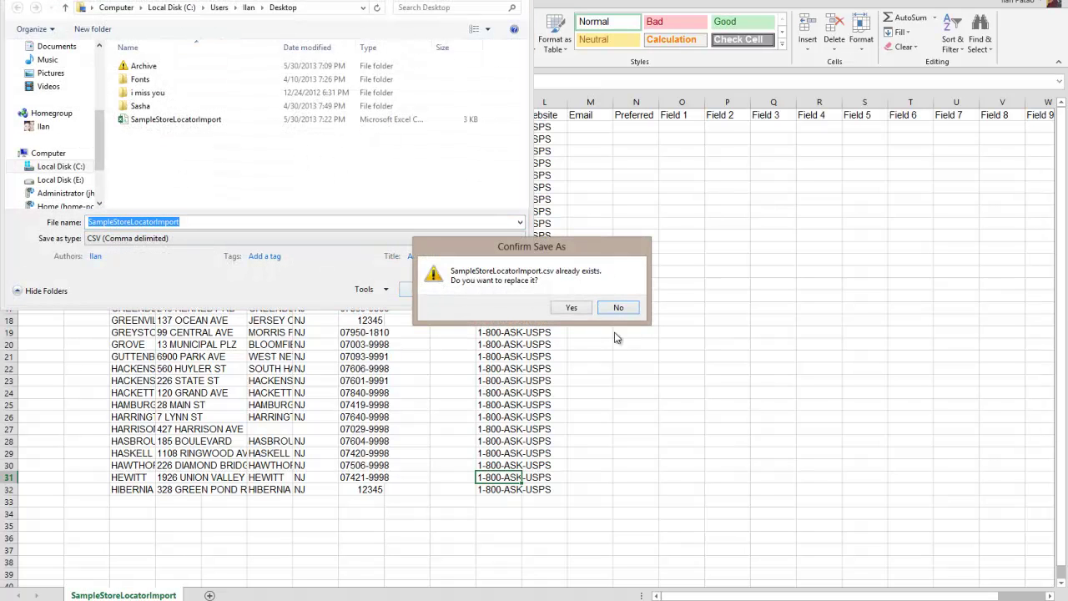
left_click(572, 308)
left_click(495, 341)
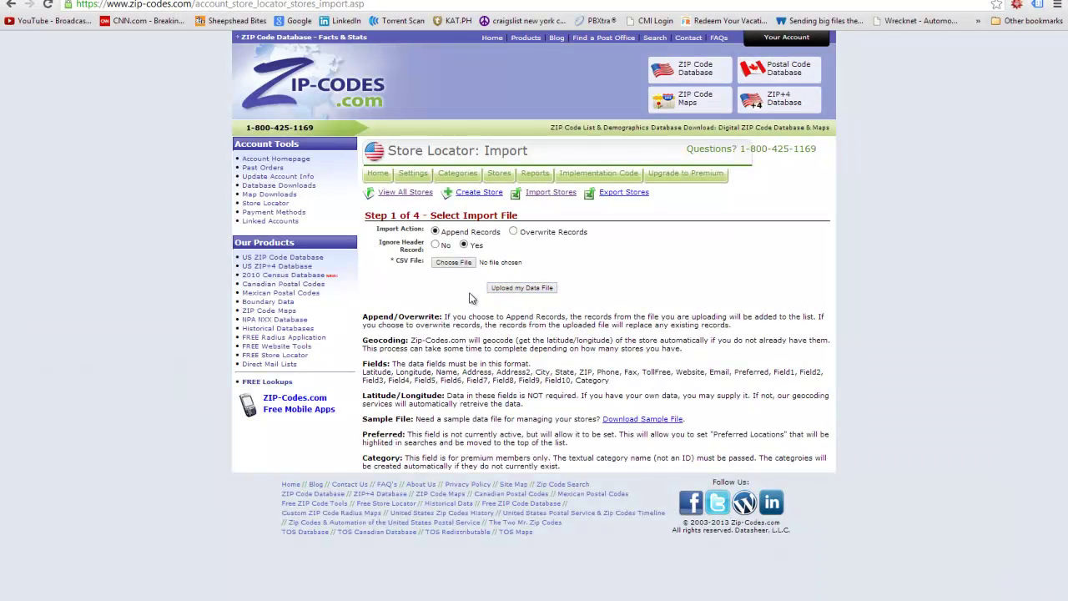
Choose SampleStoreLocatorImport from the Desktop and upload it as the data file.
left_click(432, 265)
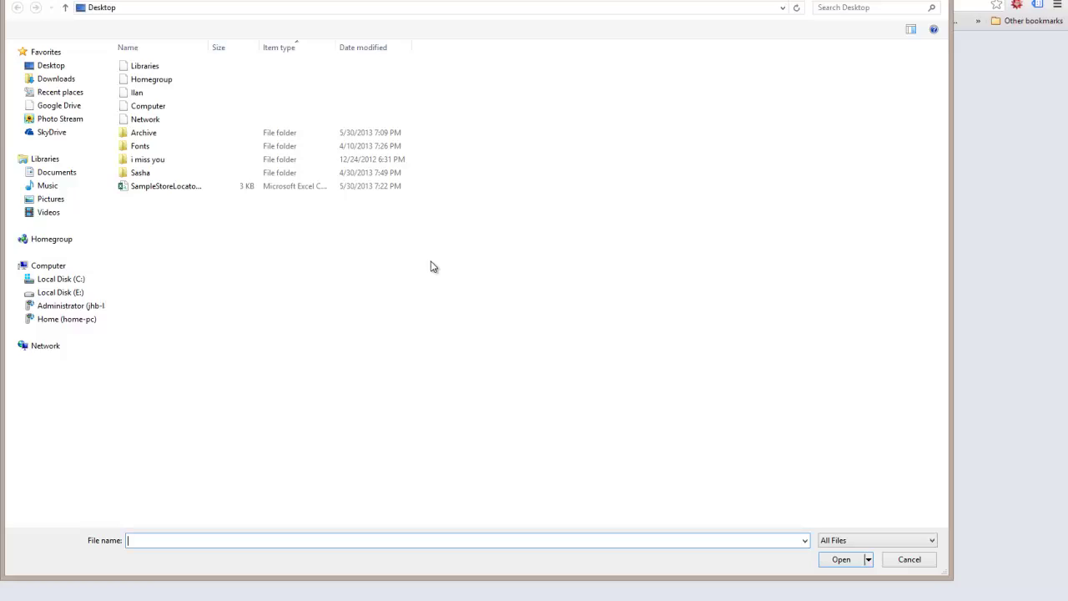
double_click(154, 184)
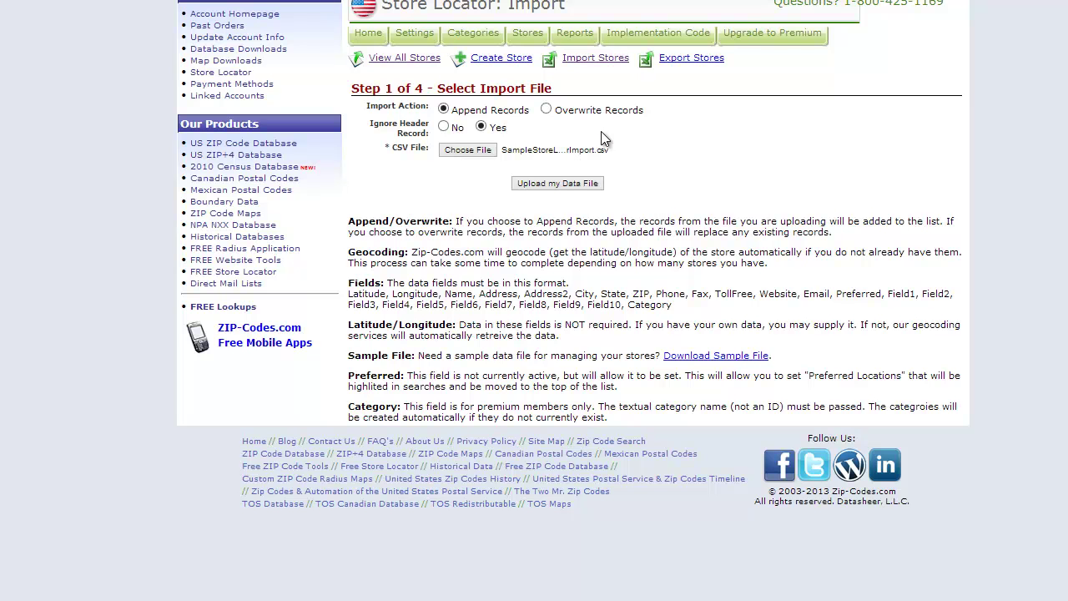
left_click(587, 183)
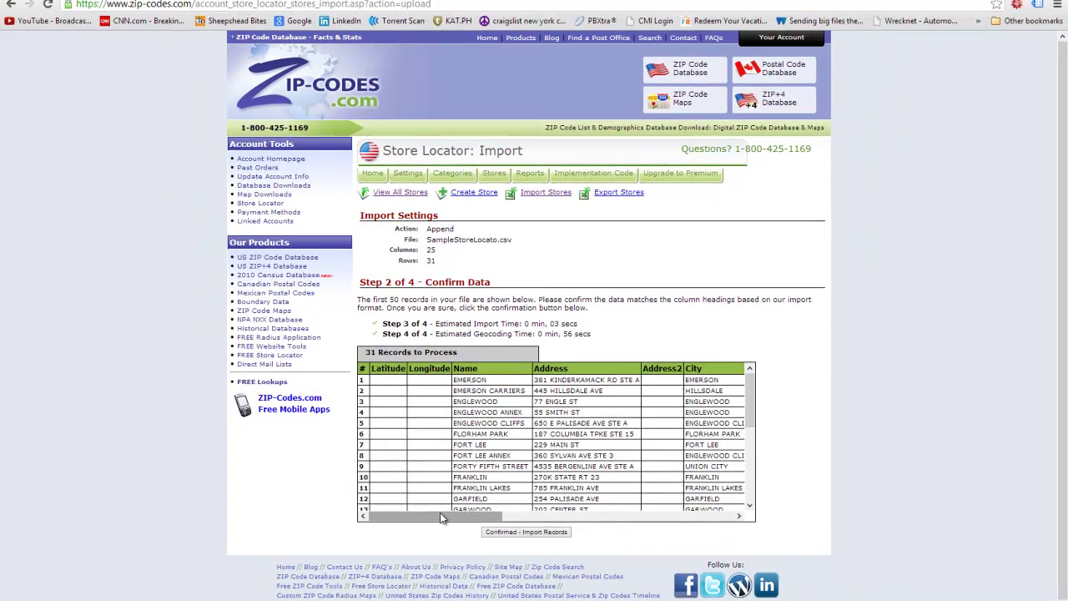
Scroll through the 31-record preview table, then confirm importing the records.
left_click_drag(467, 484, 561, 487)
left_click_drag(524, 520, 481, 506)
scroll(501, 505, "down", 3)
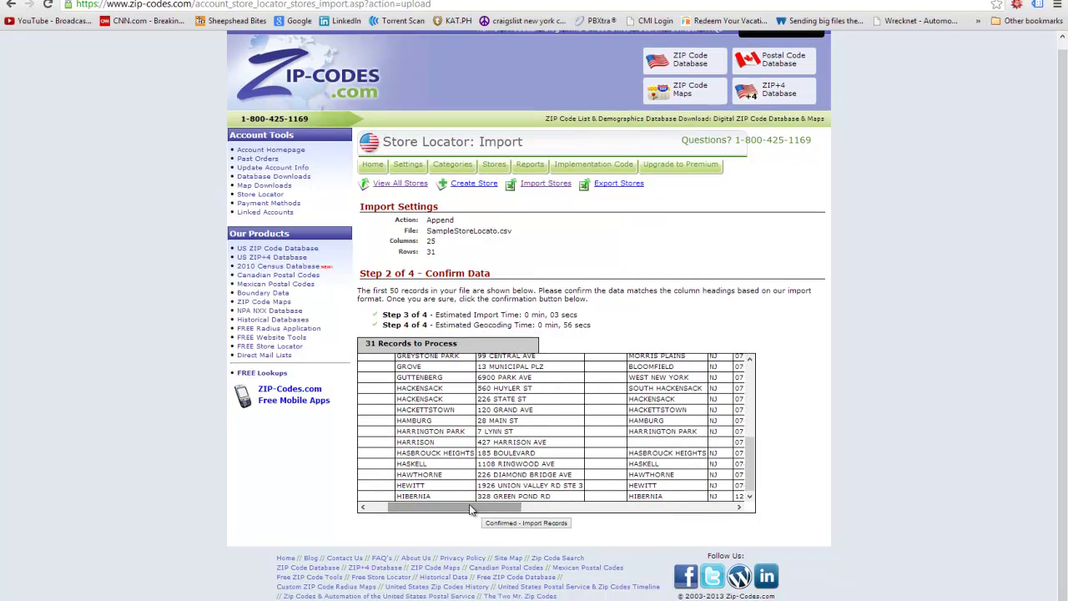
scroll(474, 485, "up", 5)
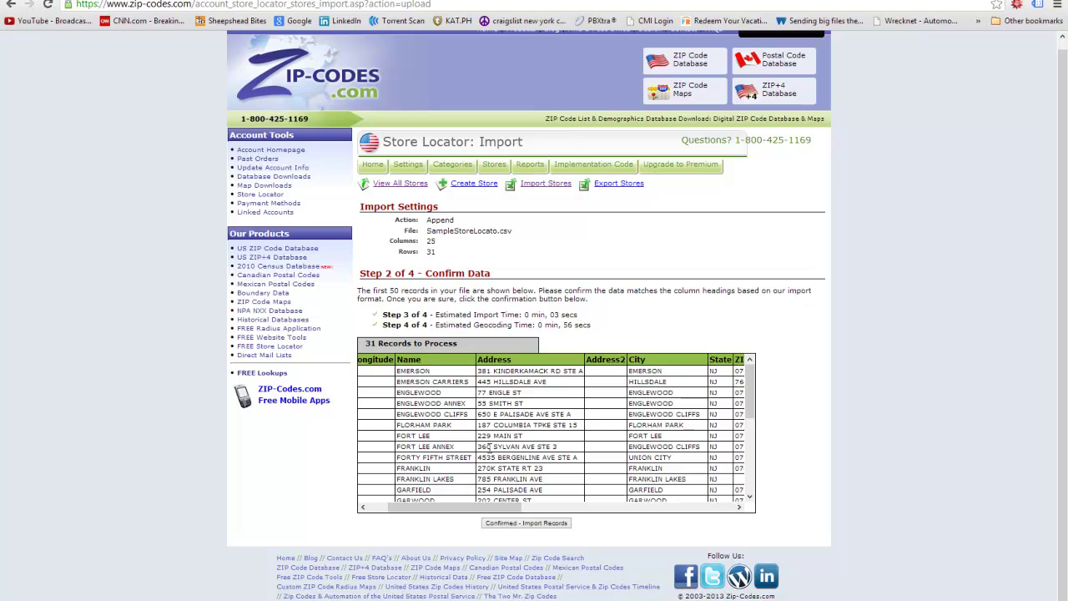
left_click_drag(518, 506, 451, 507)
scroll(431, 493, "down", 3)
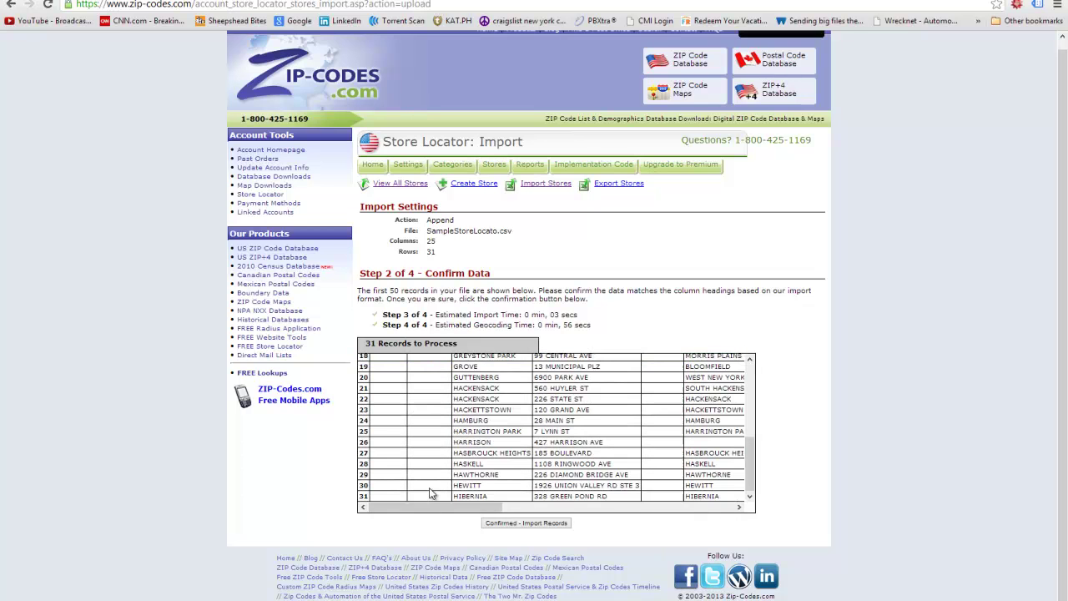
left_click(518, 523)
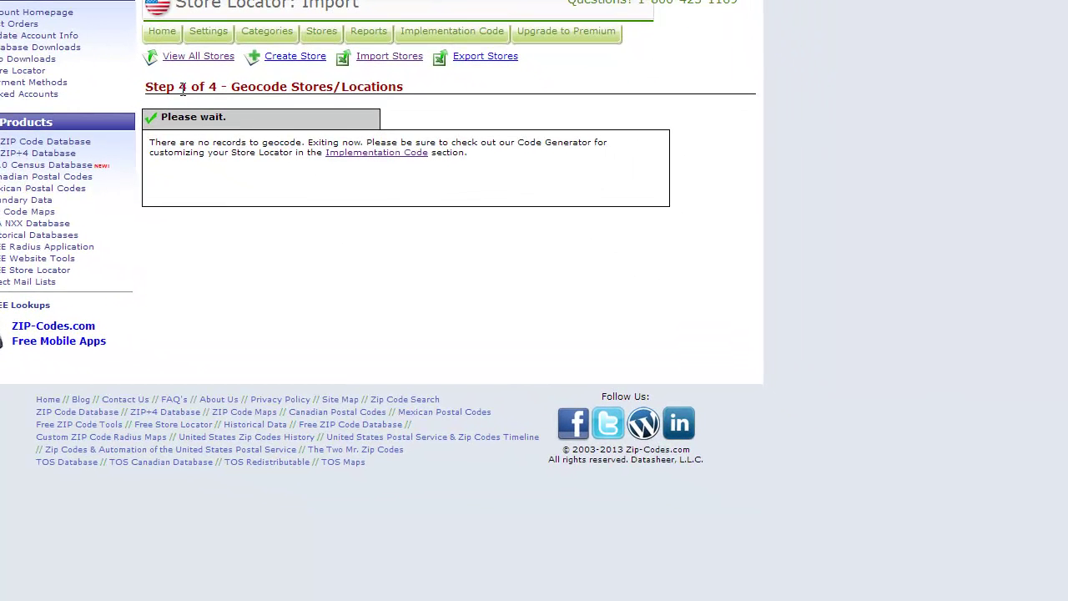
Leave the finished geocode step and list all 30 imported New Jersey stores.
left_click_drag(183, 89, 470, 98)
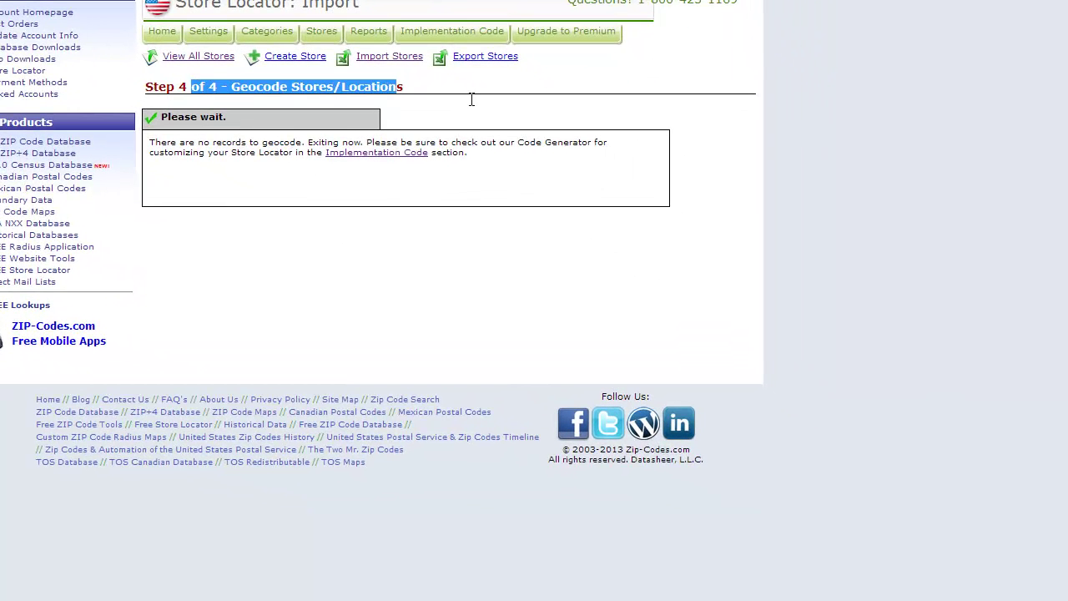
left_click(473, 162)
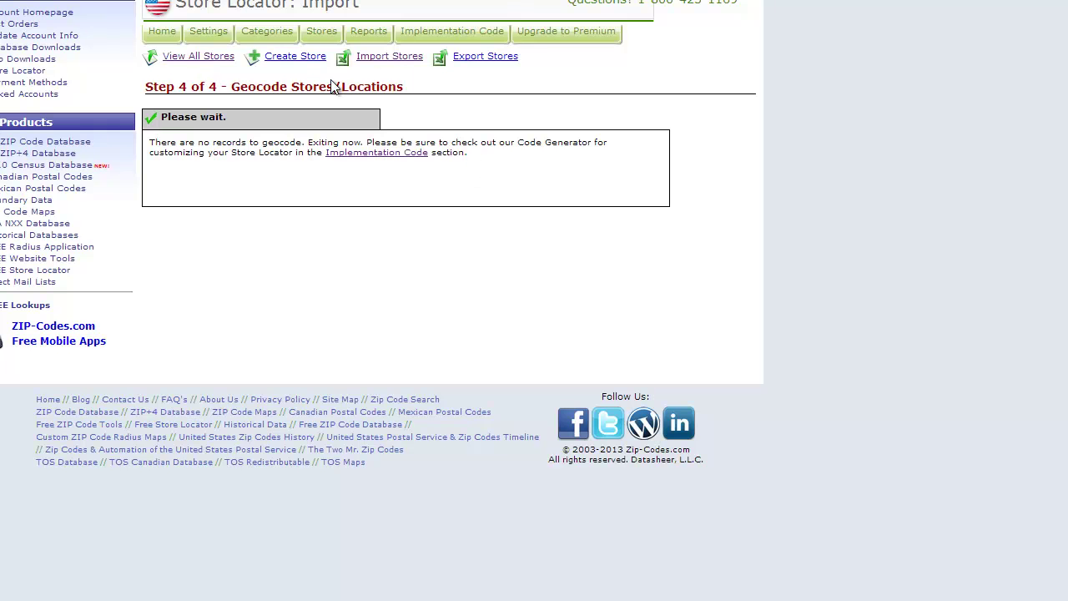
left_click(225, 56)
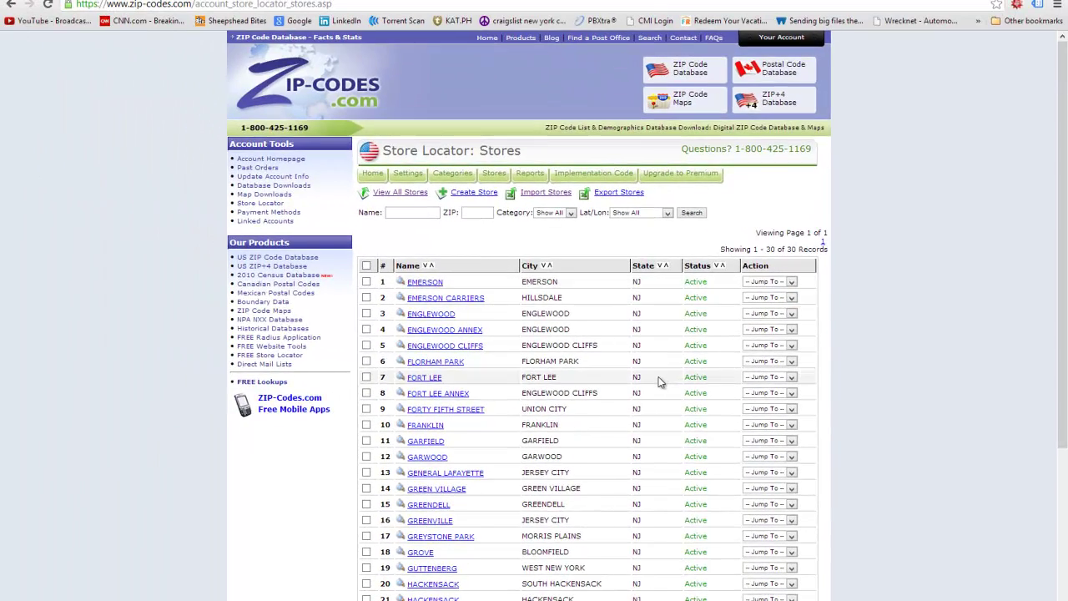
scroll(659, 381, "down", 2)
scroll(543, 288, "up", 2)
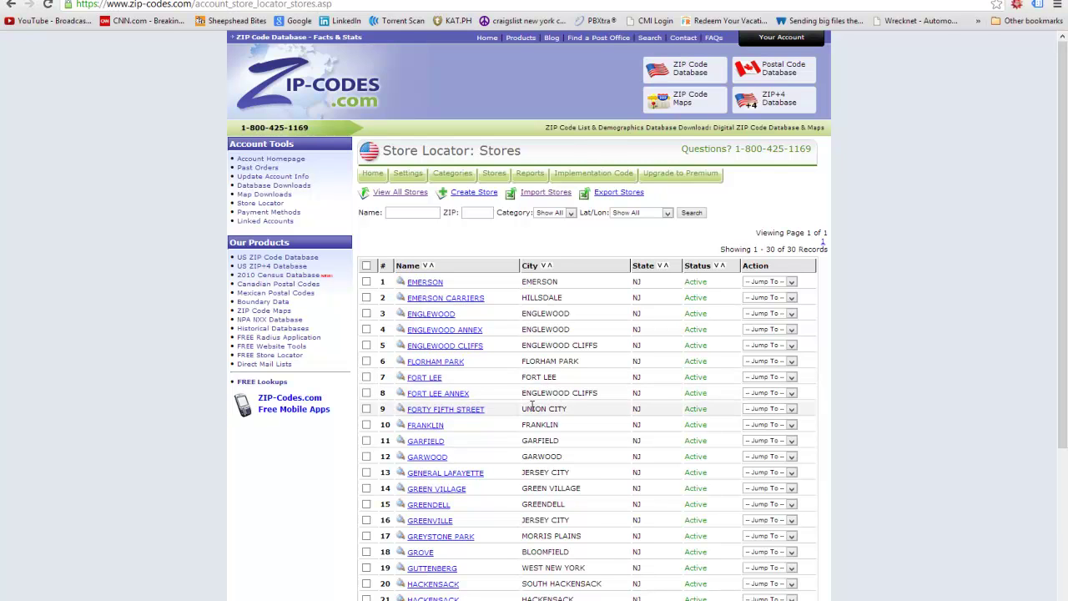
scroll(539, 407, "down", 2)
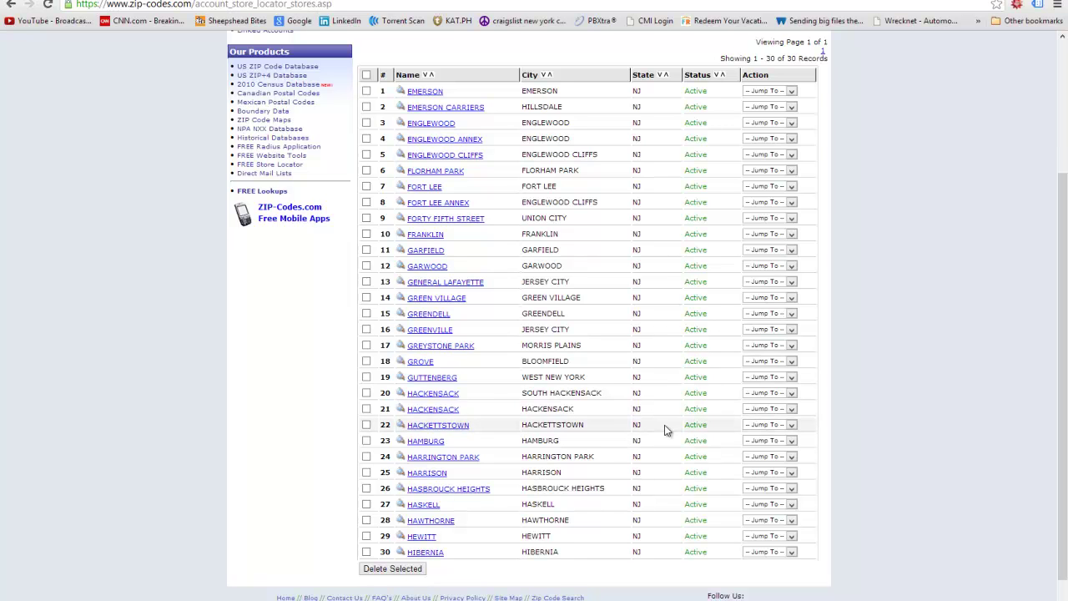
scroll(666, 430, "up", 2)
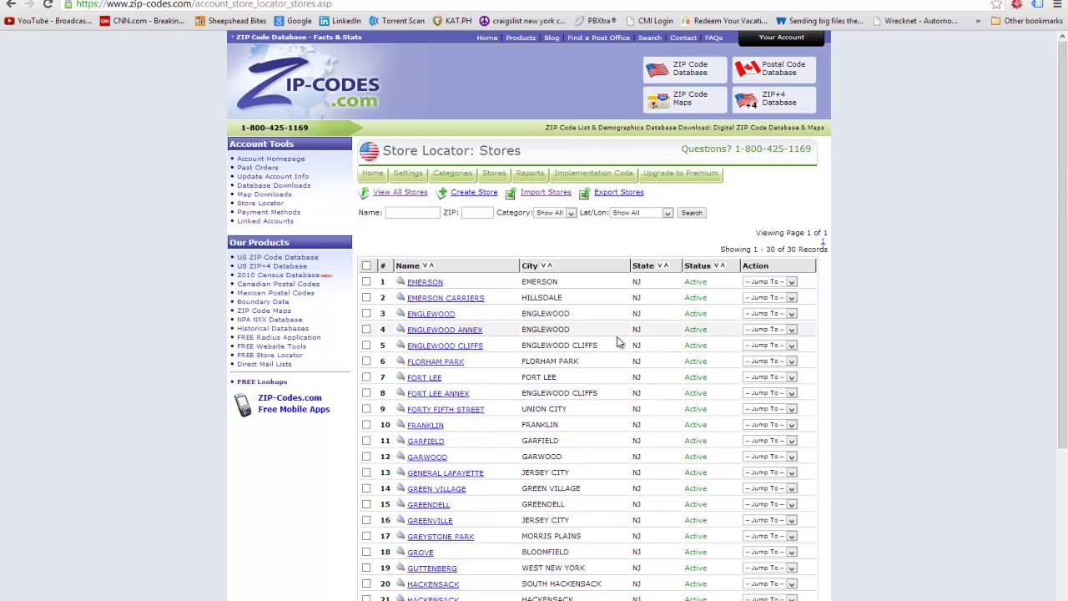
scroll(619, 343, "down", 3)
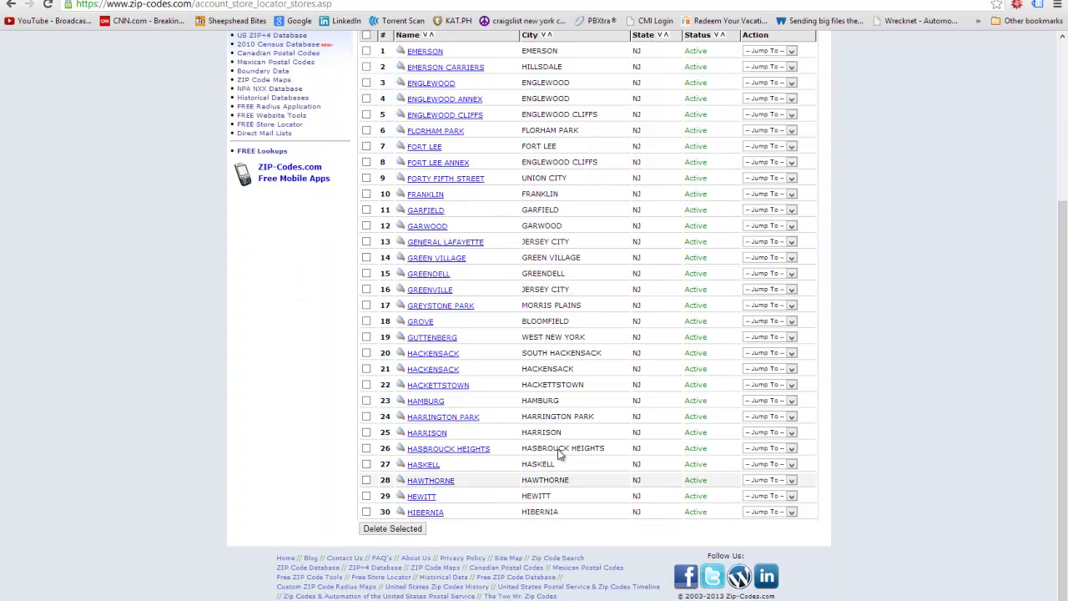
scroll(576, 438, "up", 3)
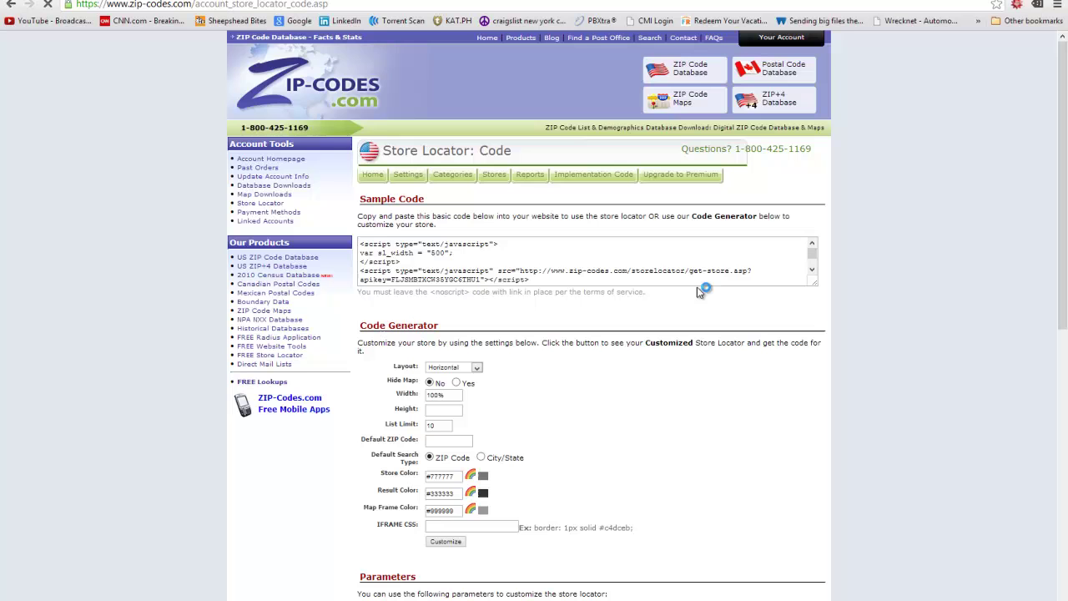
Select the sample embed script on the Implementation Code page and copy it.
left_click_drag(531, 280, 367, 244)
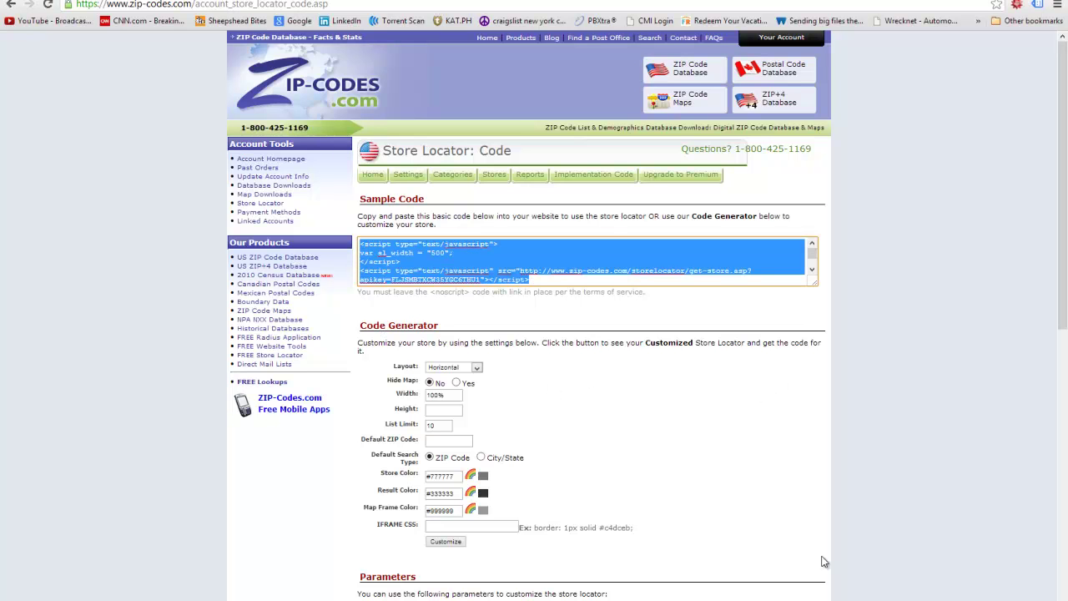
right_click(810, 269)
left_click(843, 347)
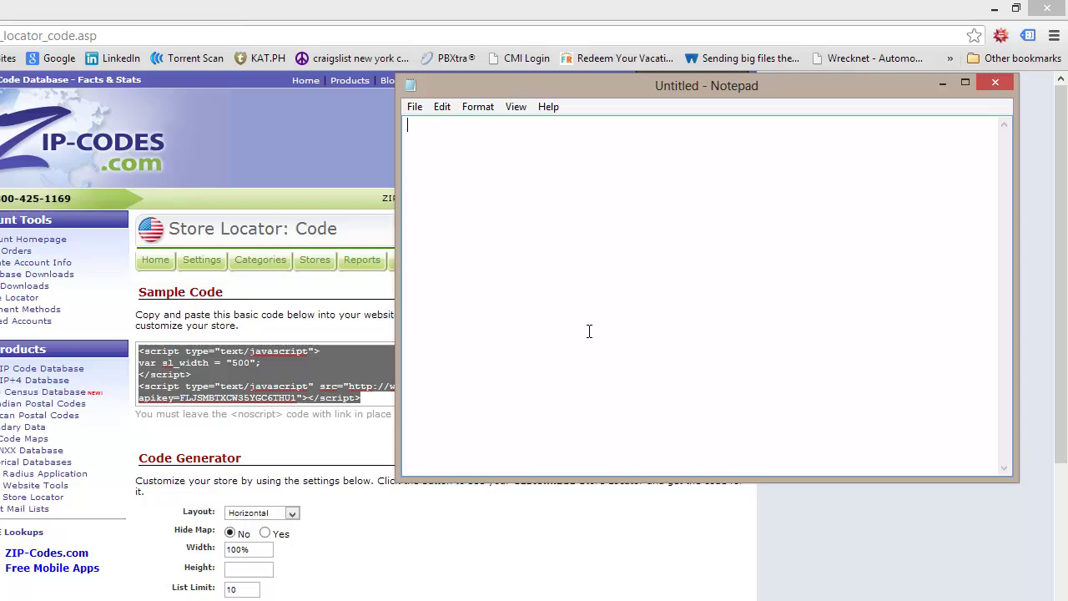
Paste the copied store locator script into the new Notepad document inside html tags.
key("Return")
key("ctrl+v")
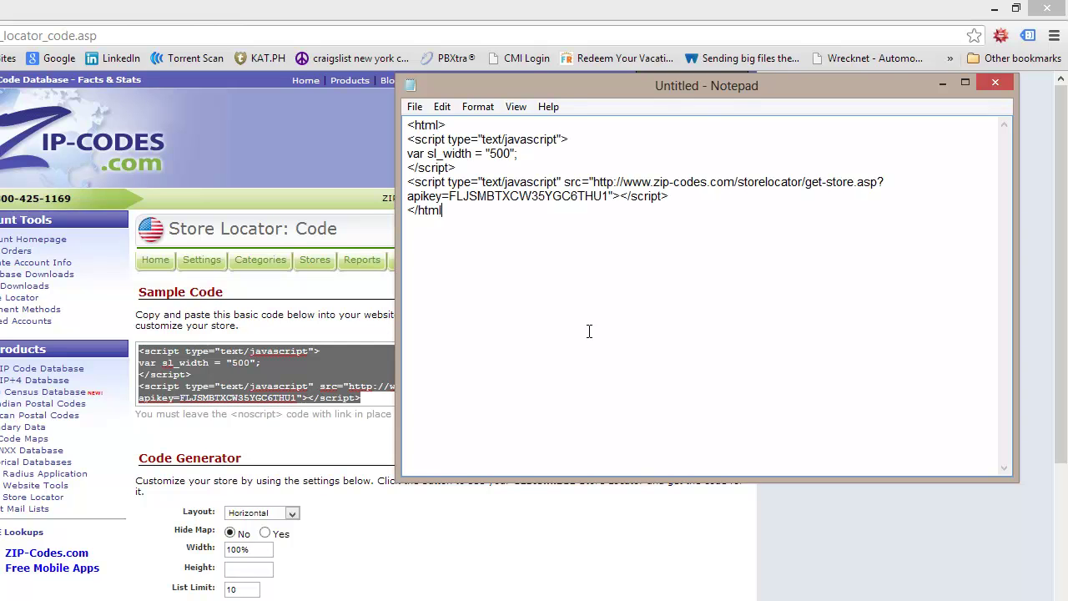
left_click(415, 106)
Save the Notepad document to the Desktop as sample.html.
left_click(444, 178)
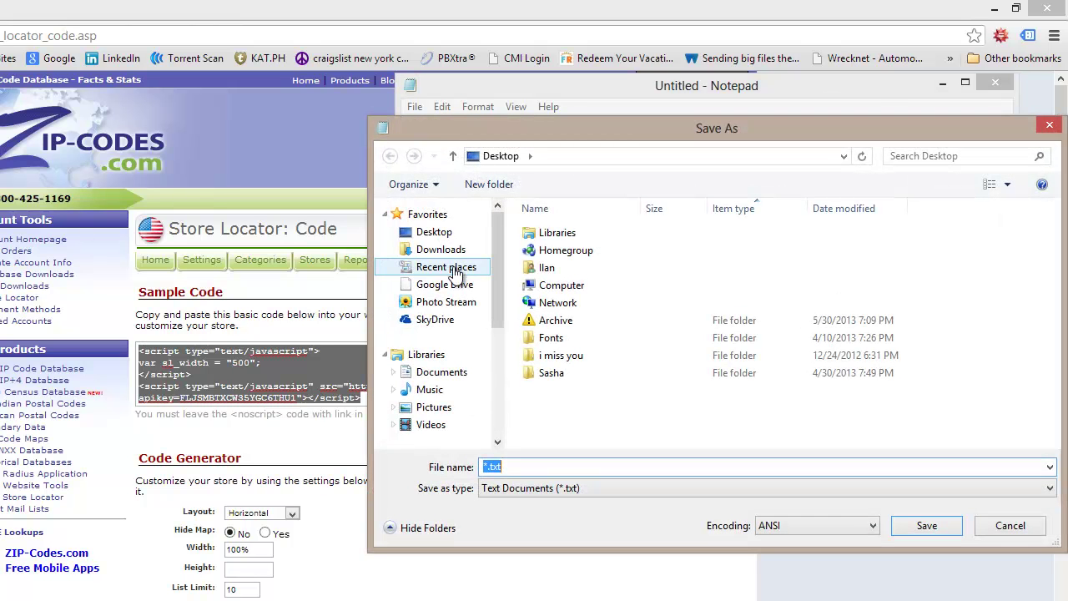
type("sample/")
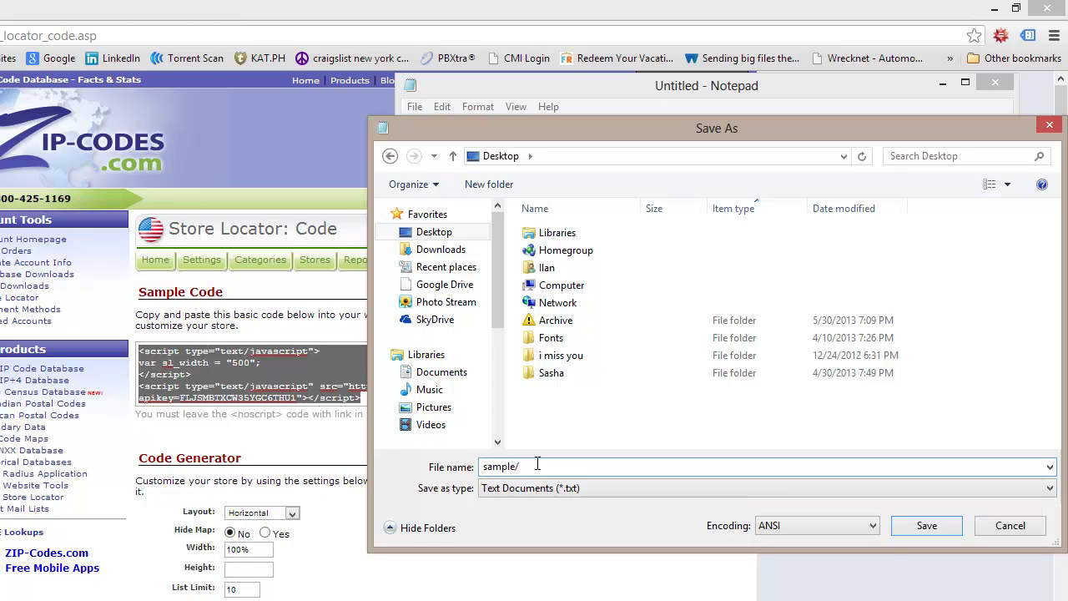
key("BackSpace")
type(".html")
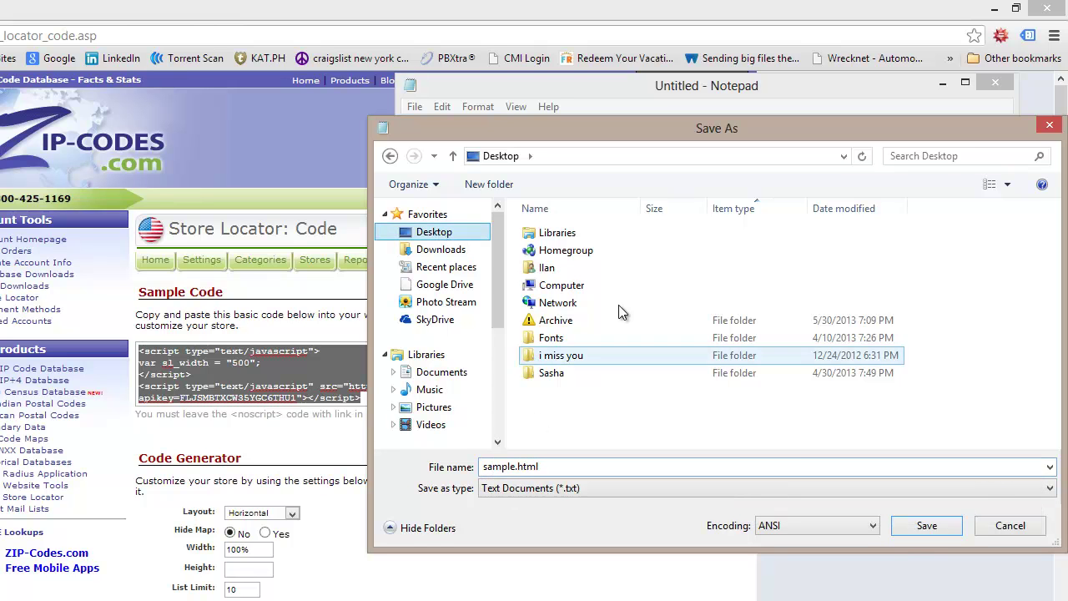
left_click(927, 525)
Select and deselect the page text, then close Notepad.
key("ctrl+a")
left_click(687, 197)
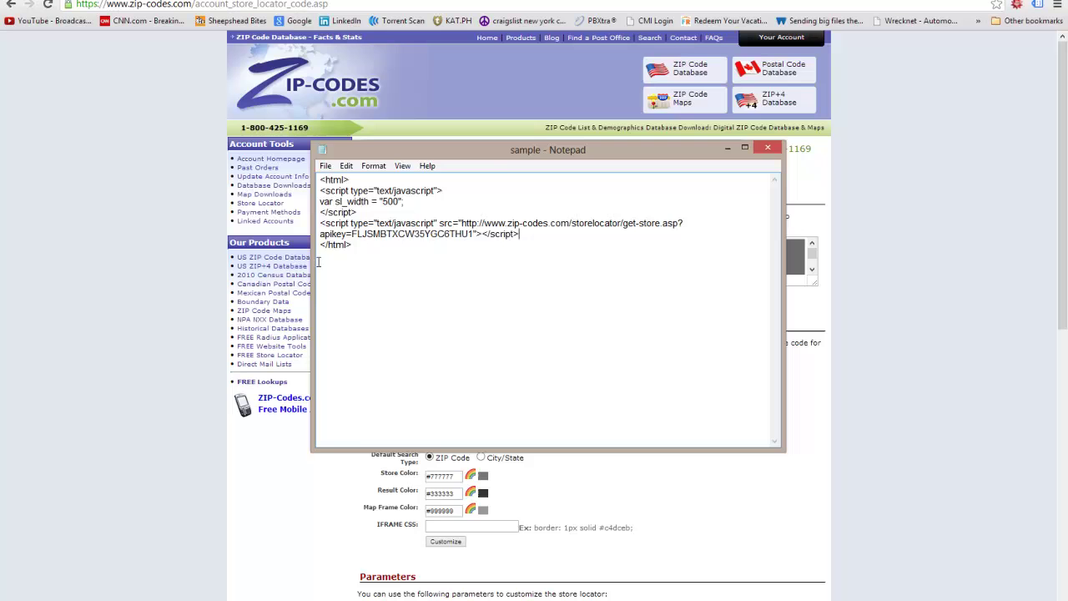
left_click(771, 151)
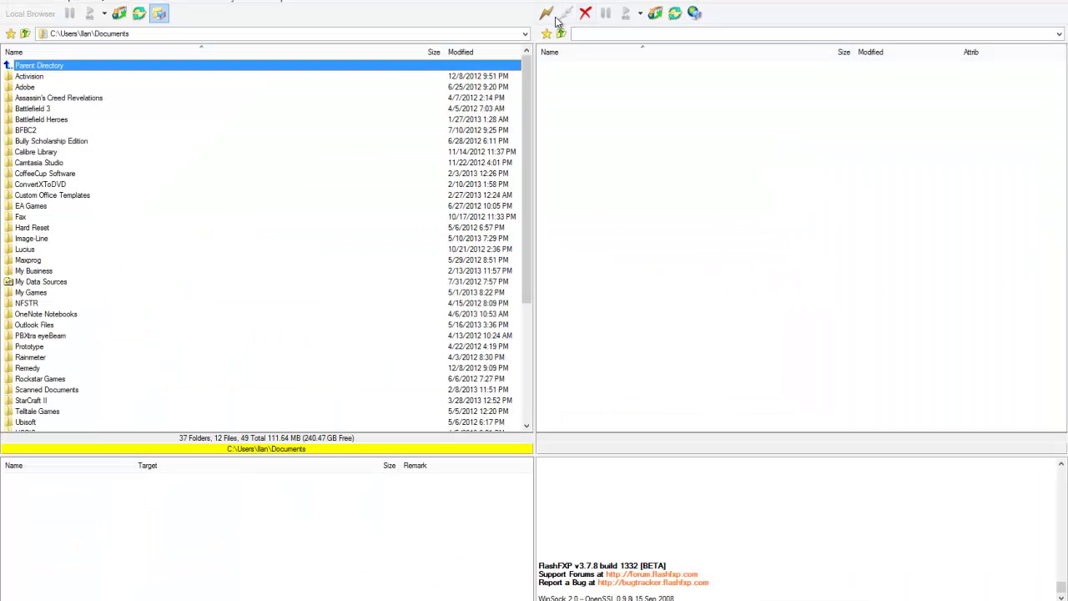
Connect to the Danger Studio server and open public_html/demo.
left_click(558, 18)
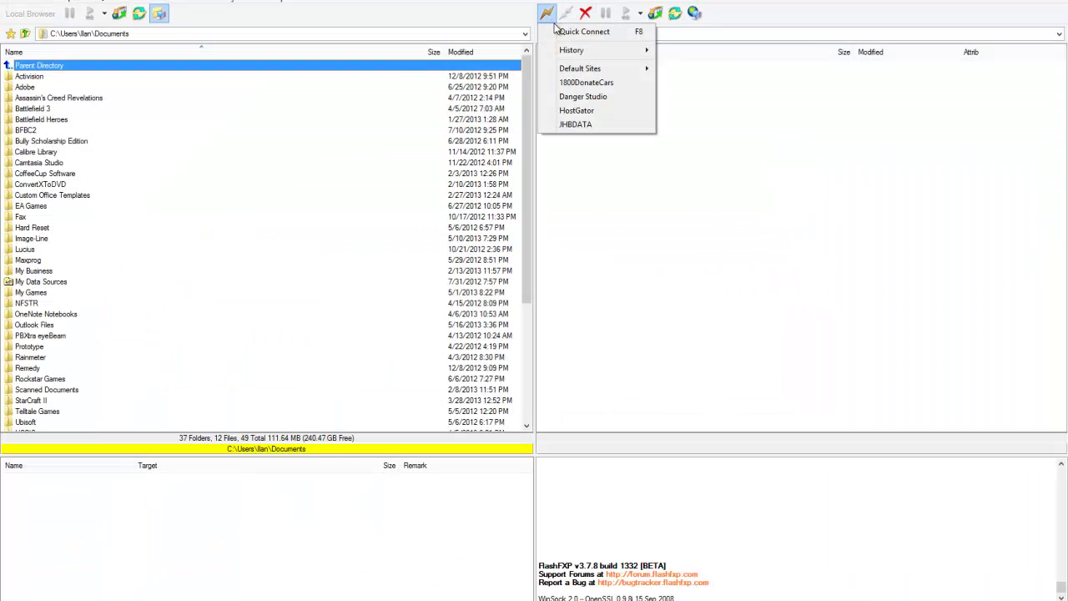
left_click(578, 98)
double_click(575, 175)
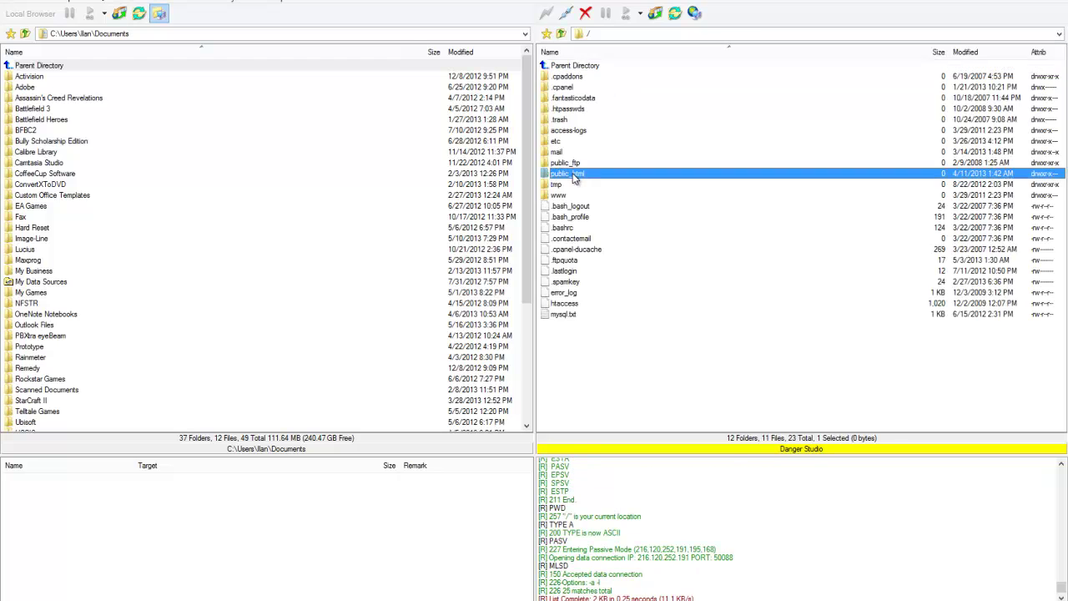
scroll(566, 340, "down", 3)
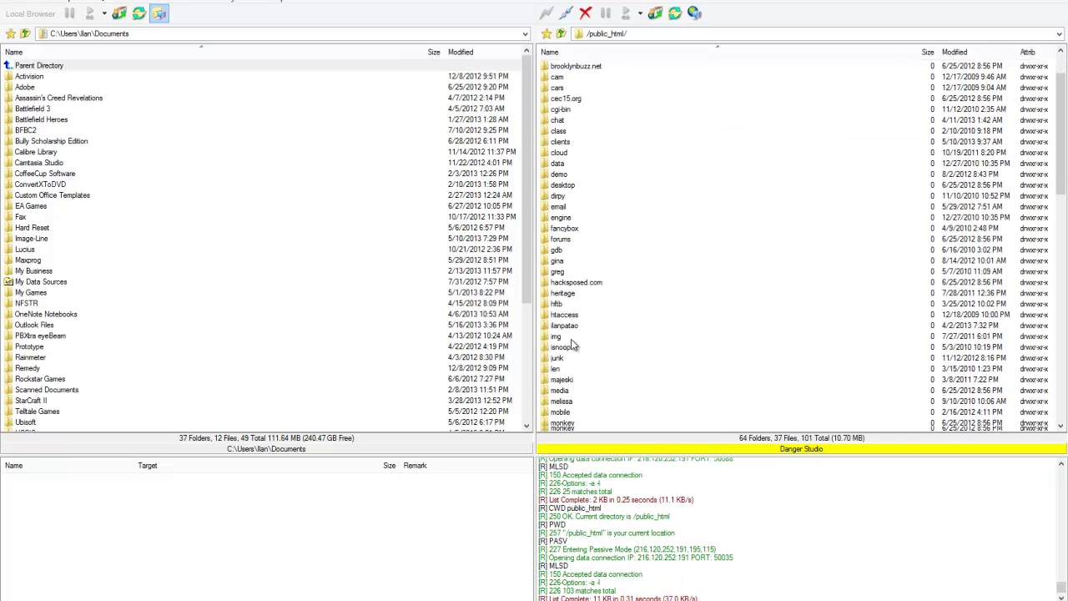
scroll(566, 330, "up", 3)
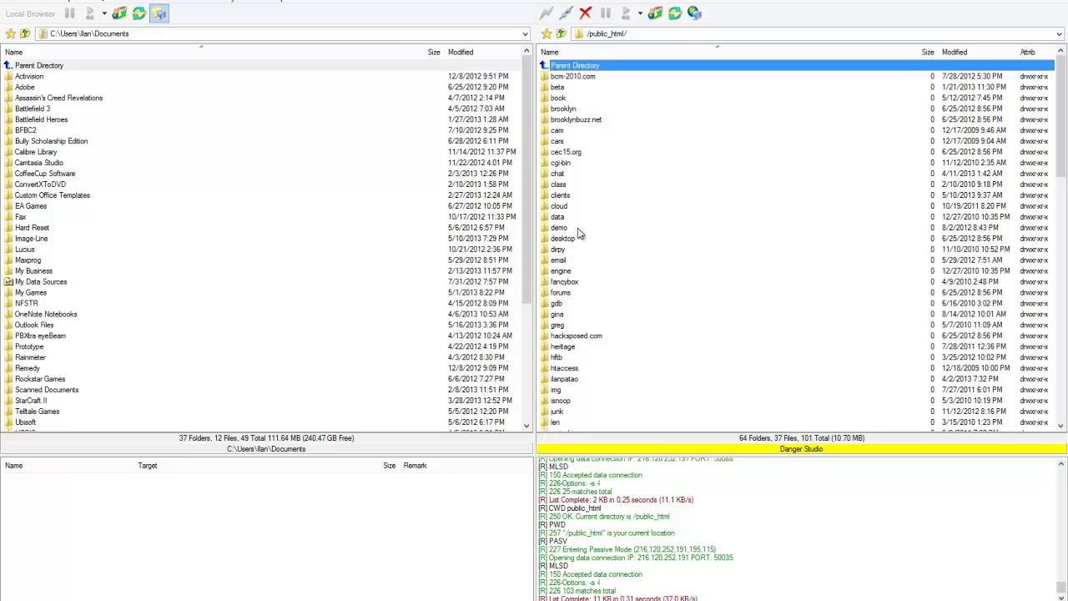
double_click(578, 228)
Upload sample.html from the local Desktop into the remote demo folder.
left_click(525, 33)
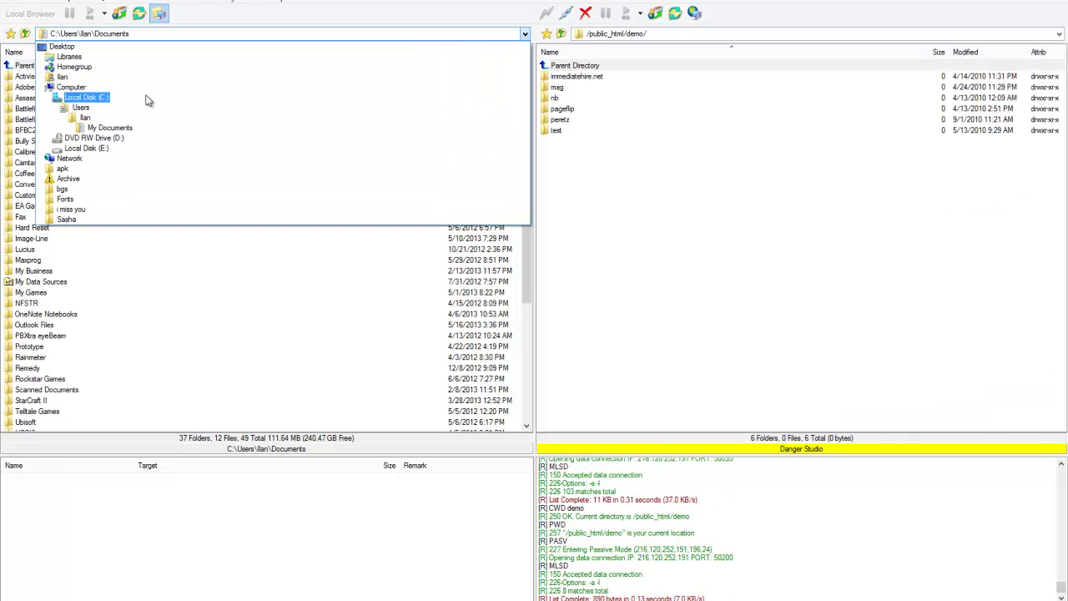
left_click(67, 46)
left_click_drag(35, 177, 627, 206)
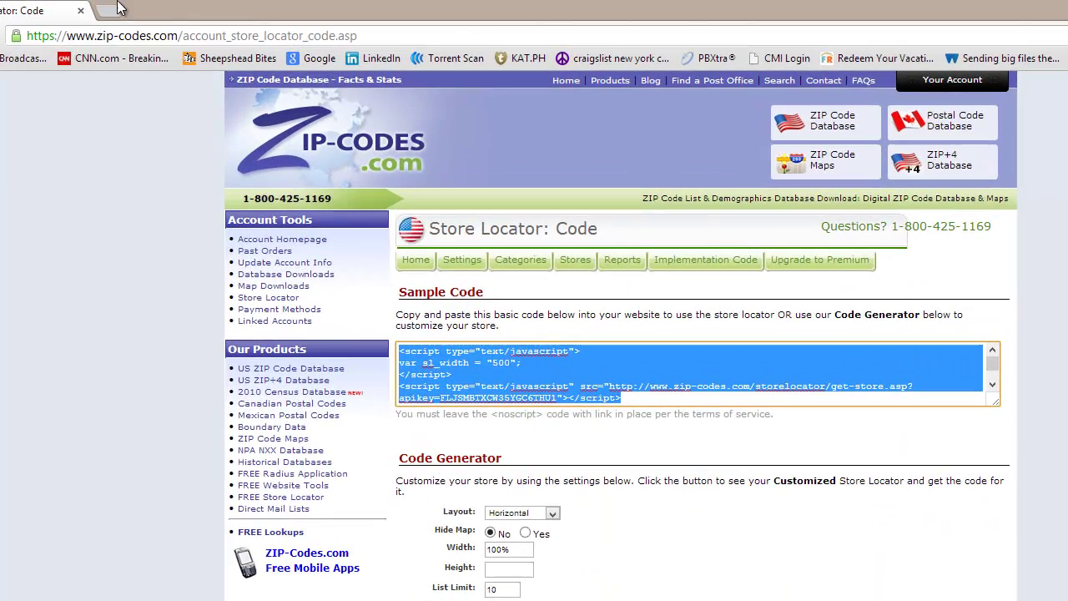
Load dangerstudio.com/demo/sample.html in a new Chrome tab and maximize the window.
key("ctrl+t")
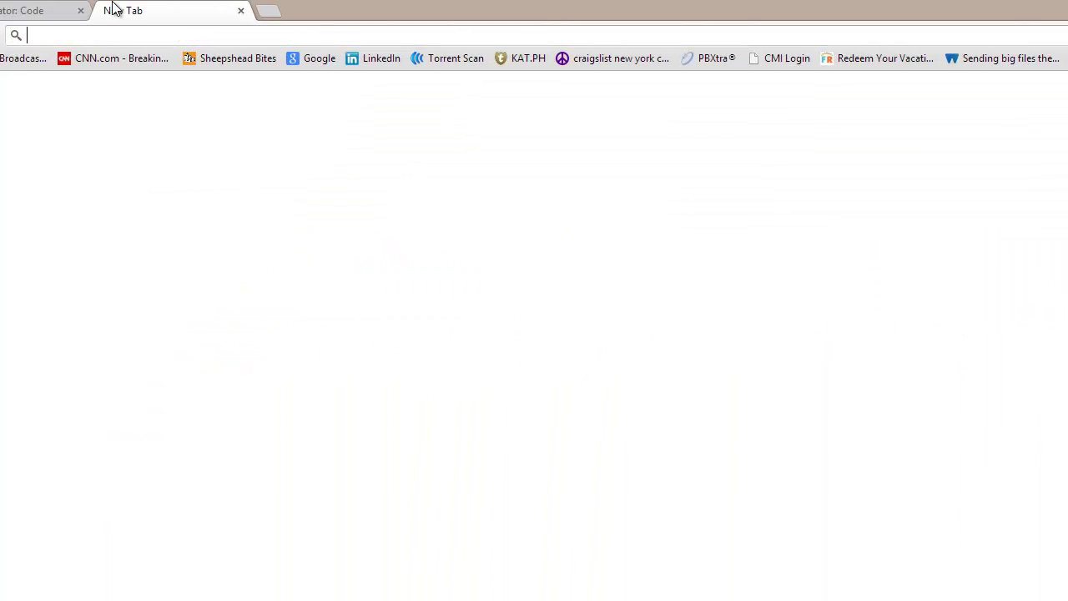
type("dangerstyu")
key("BackSpace")
key("BackSpace")
key("BackSpace")
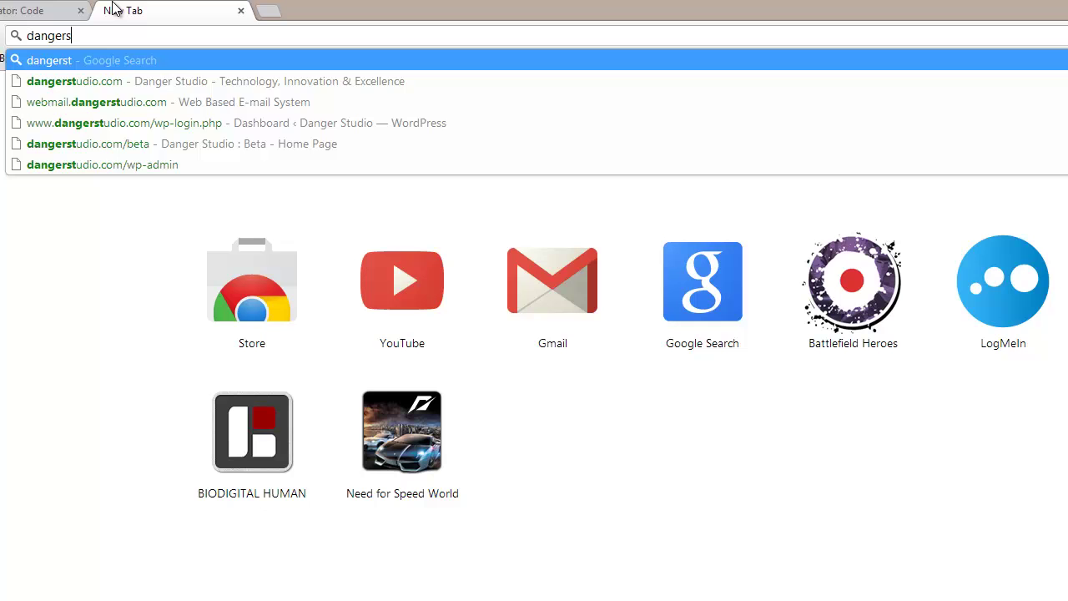
type("tudio.com")
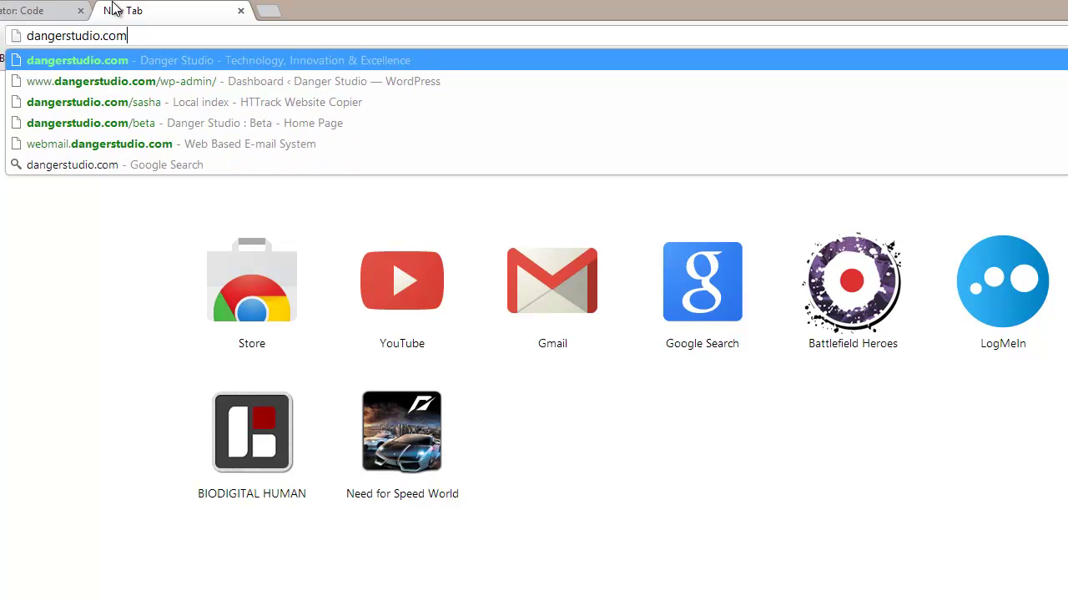
type("/demo/samp")
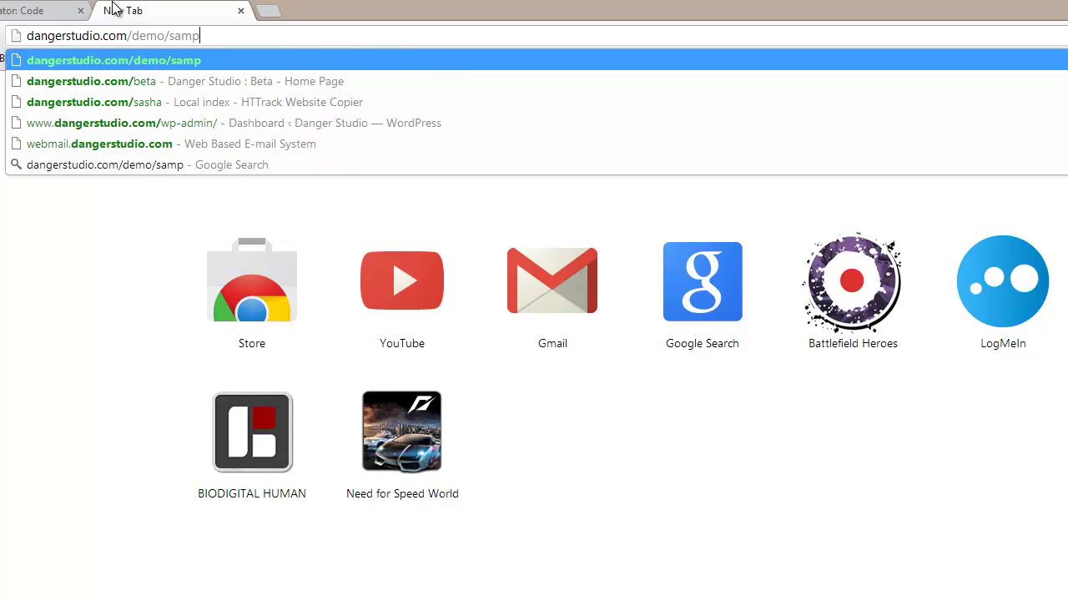
type("le.html")
key("Return")
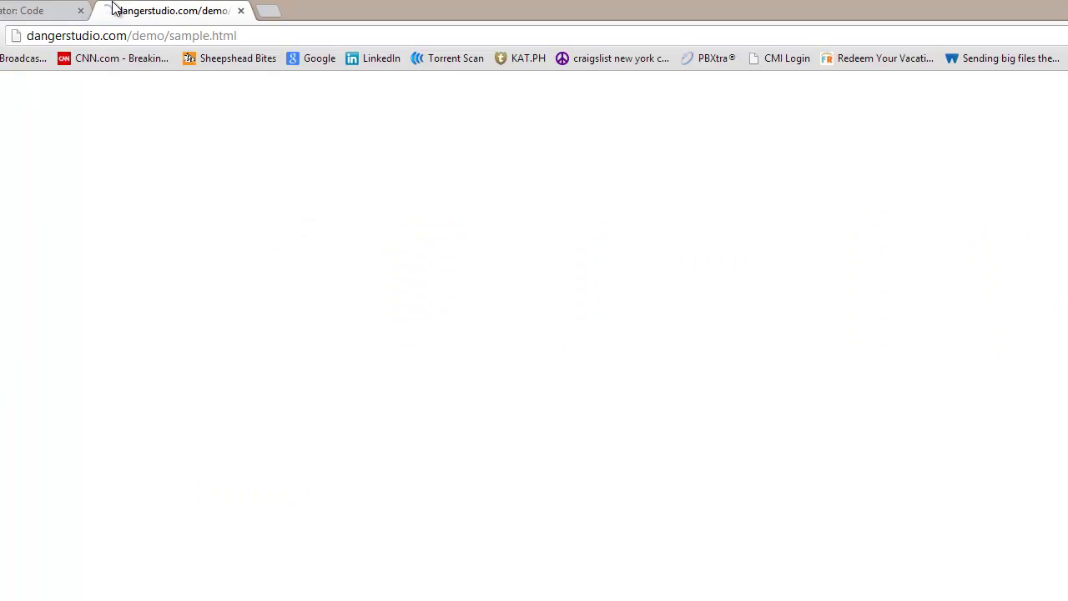
left_click_drag(401, 7, 644, 47)
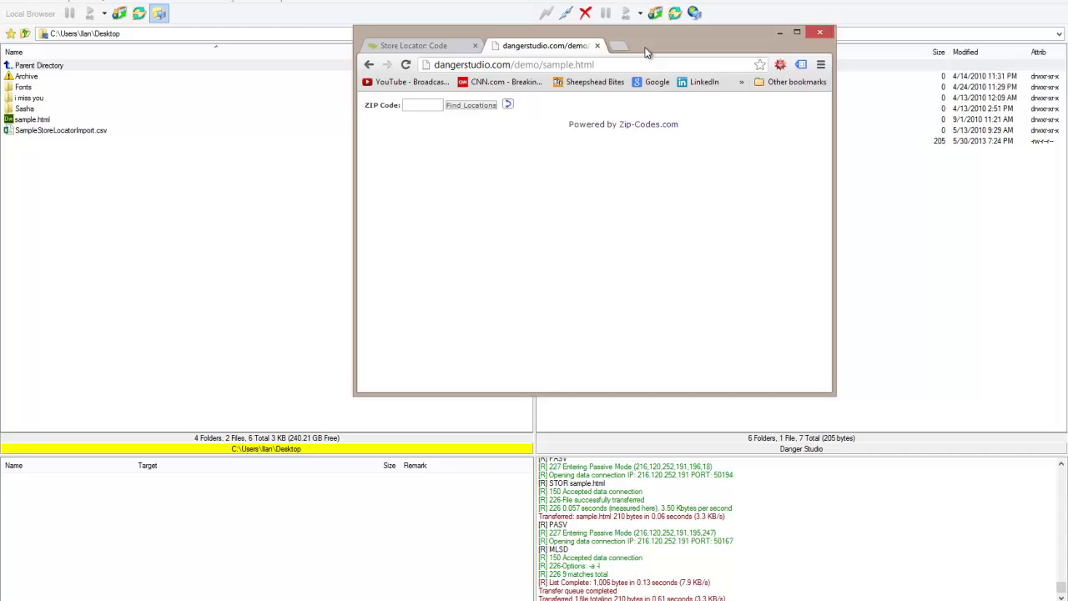
double_click(644, 48)
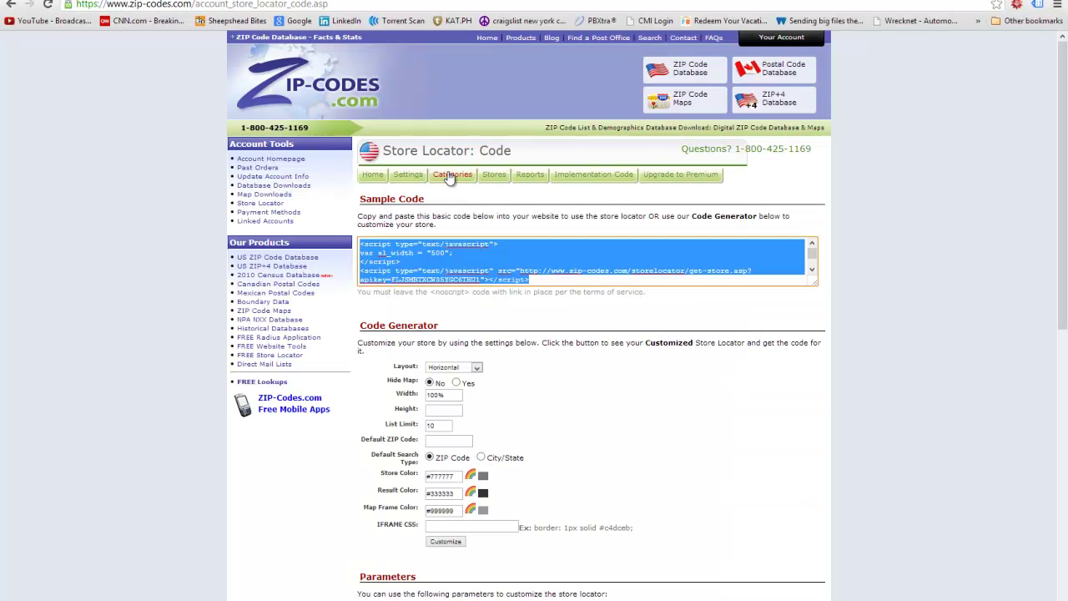
Search the live store locator for stores near ZIP 07630.
left_click(494, 178)
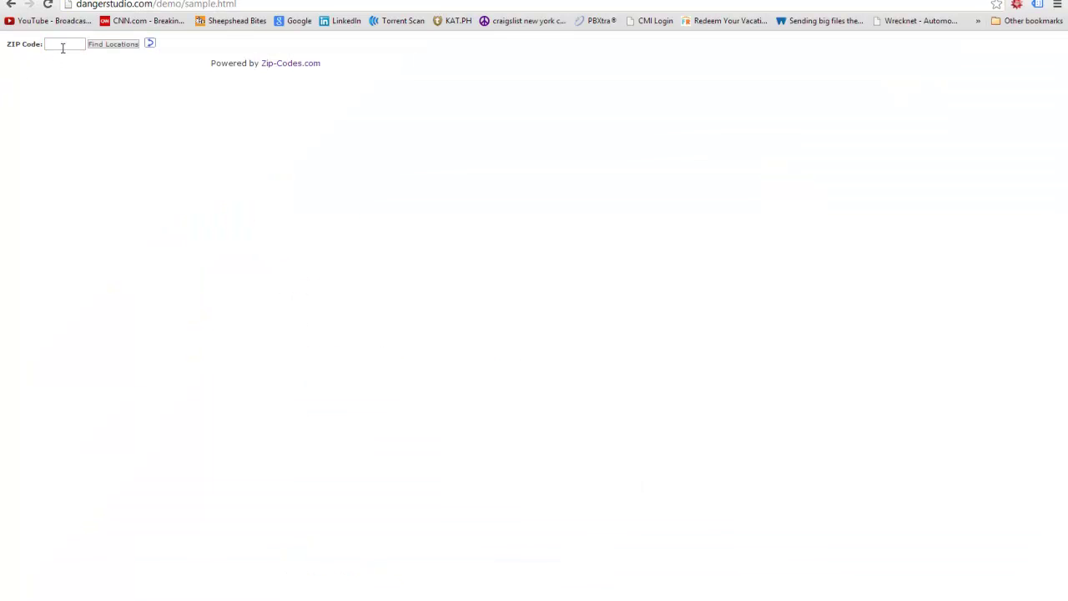
type("30")
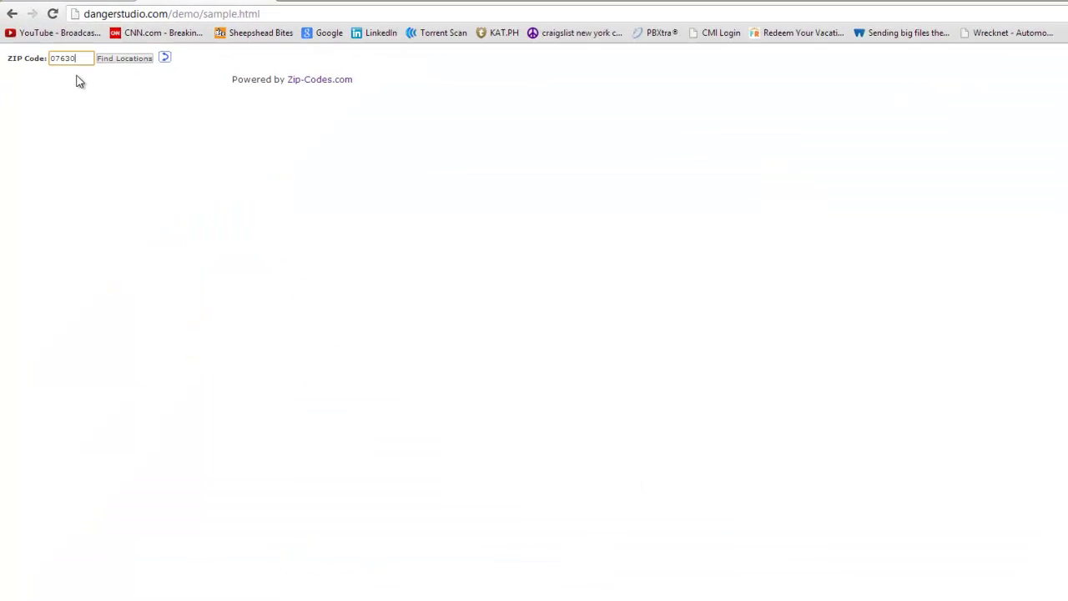
left_click(95, 44)
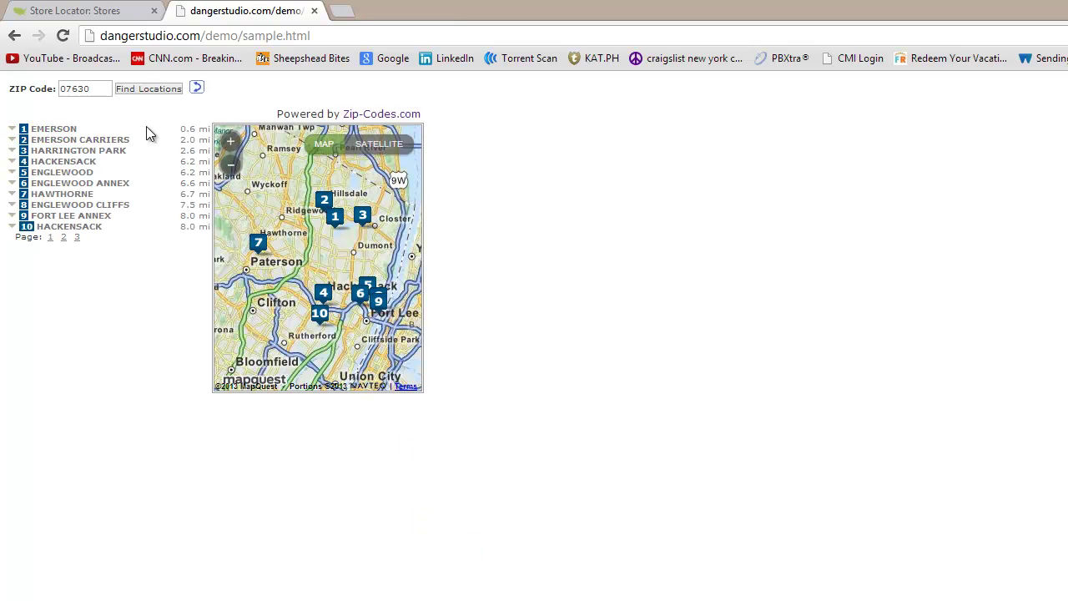
Expand EMERSON, EMERSON CARRIERS, HARRINGTON PARK, HACKENSACK, ENGLEWOOD, ENGLEWOOD ANNEX, HAWTHORNE and ENGLEWOOD CLIFFS results.
left_click(84, 131)
mouse_move(190, 130)
left_mouse_down()
mouse_move(192, 251)
mouse_move(199, 130)
left_mouse_up()
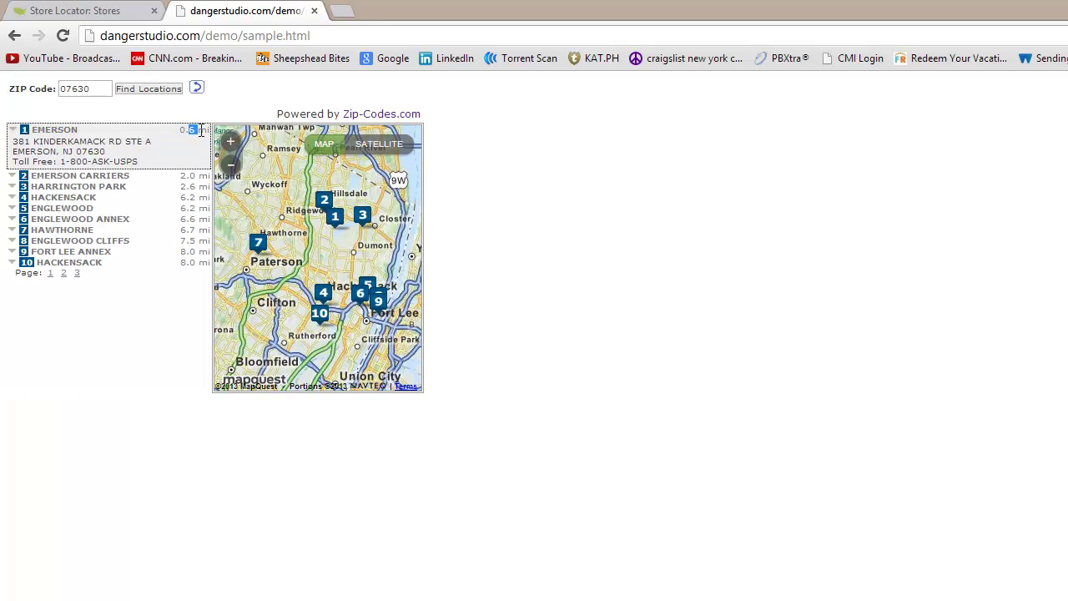
left_click(82, 175)
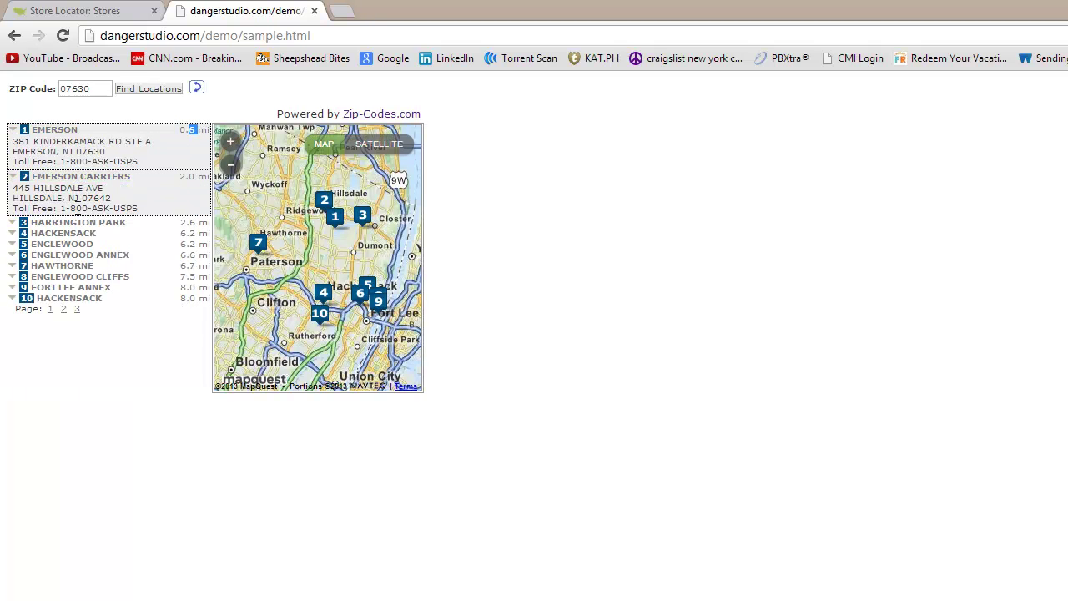
left_click(74, 224)
left_click(74, 268)
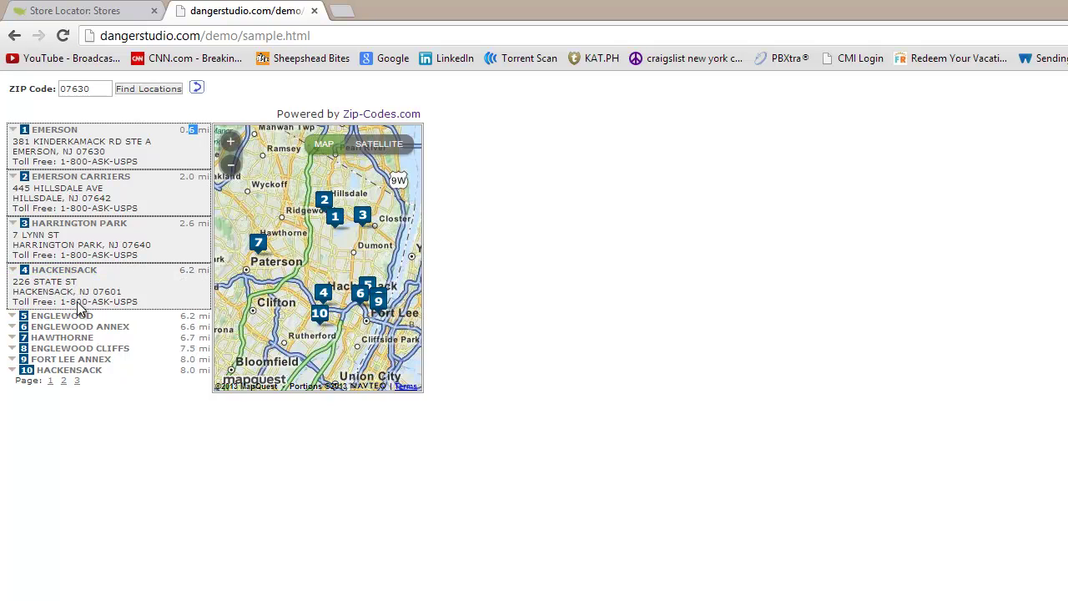
left_click(77, 318)
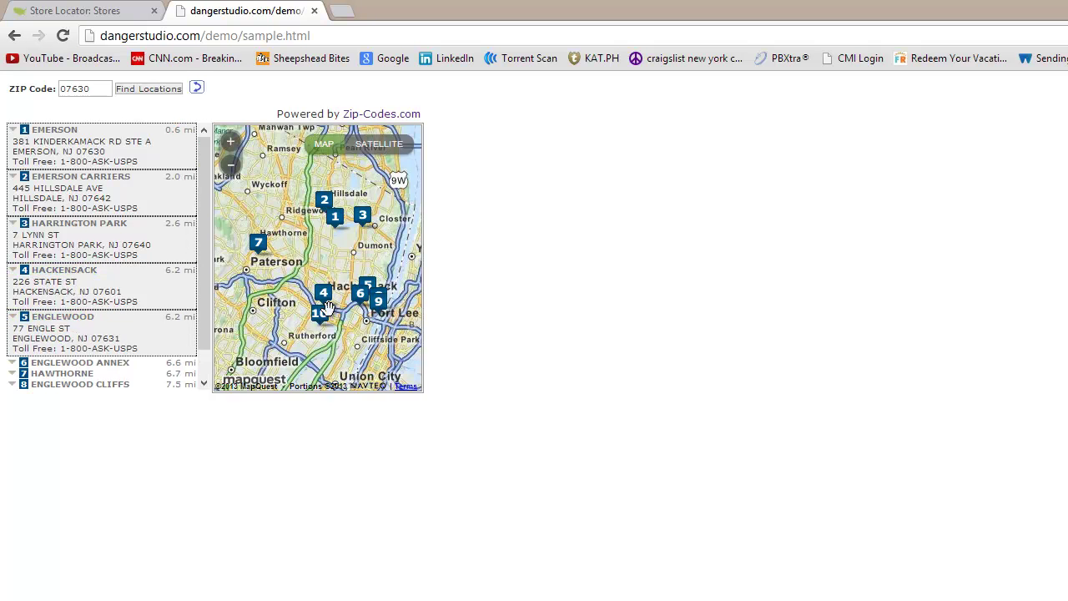
left_click(67, 254)
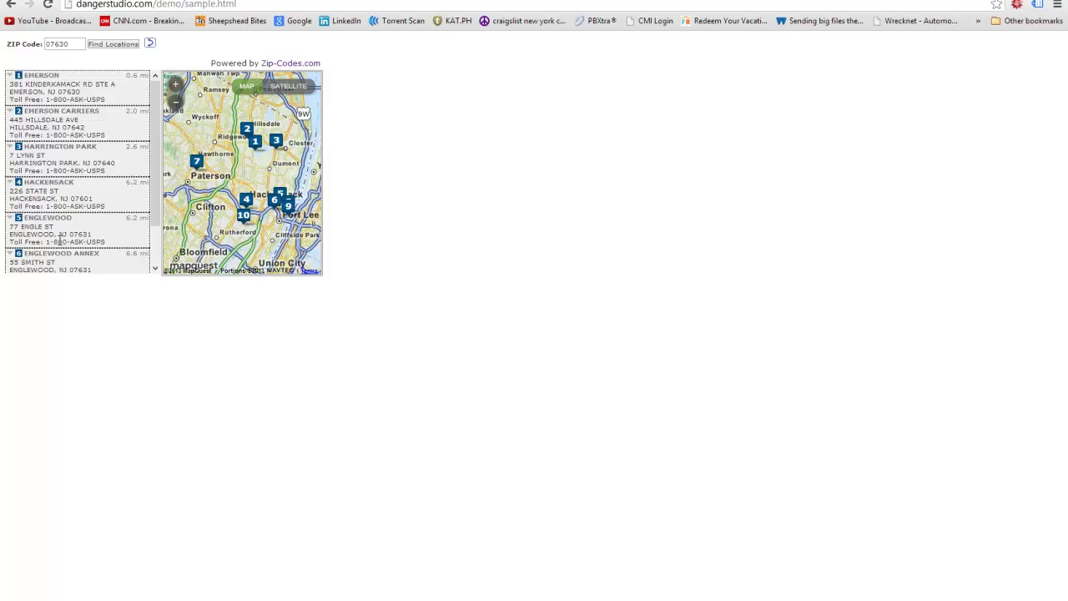
scroll(58, 250, "down", 1)
left_click(41, 238)
left_click(46, 245)
scroll(55, 200, "up", 3)
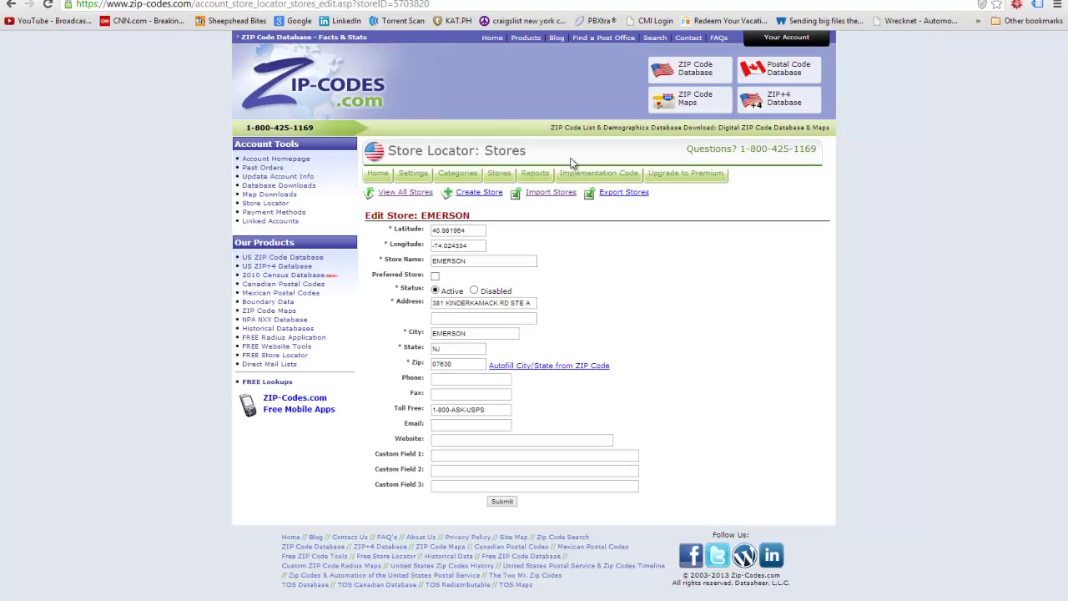
left_click(576, 172)
scroll(601, 485, "down", 3)
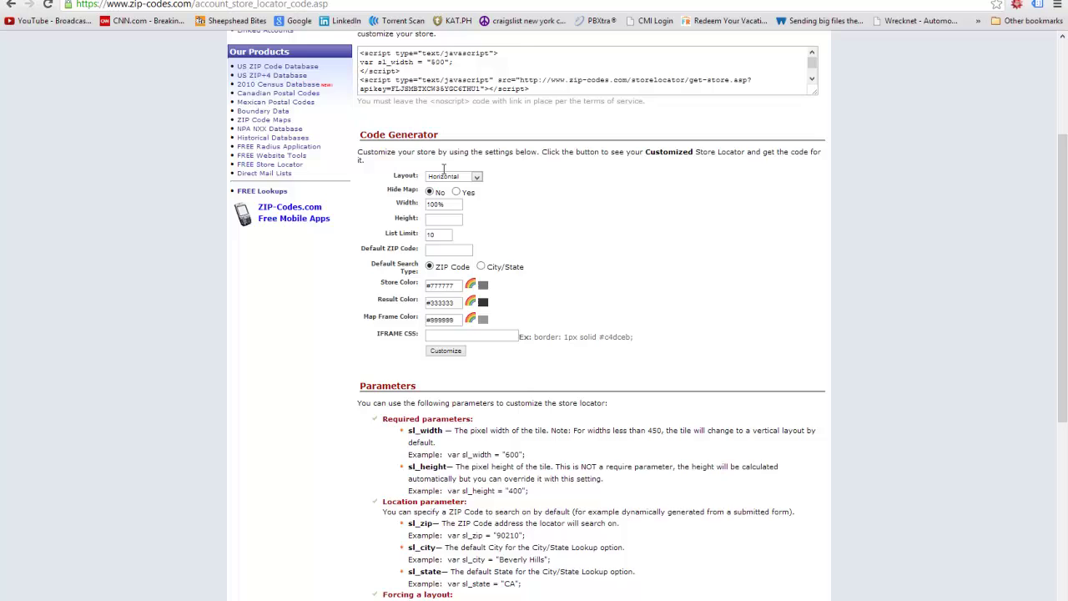
scroll(423, 305, "up", 3)
scroll(433, 326, "down", 2)
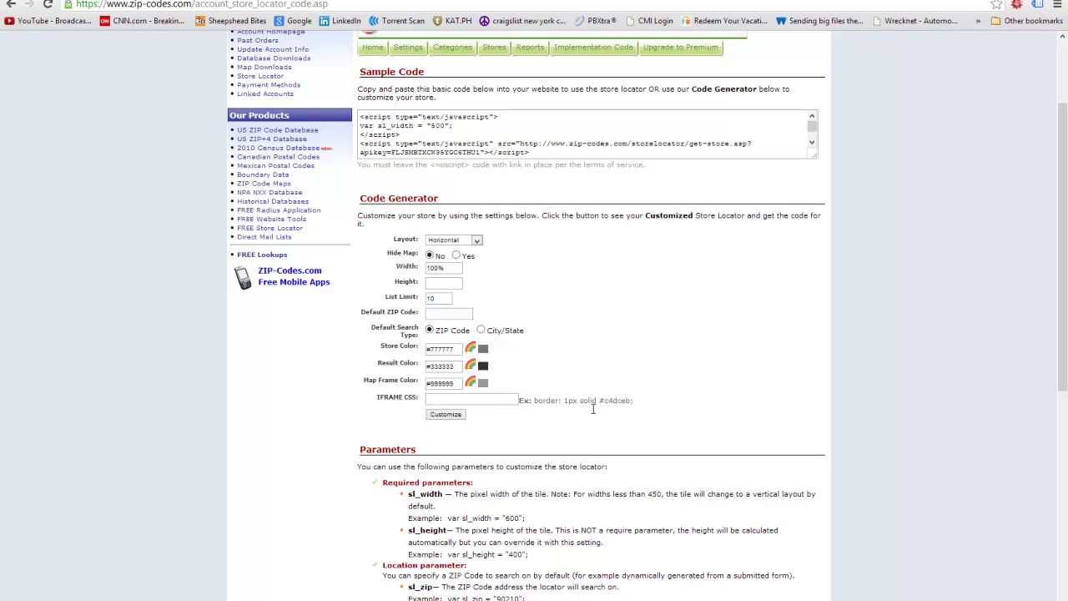
left_click(494, 399)
left_click_drag(442, 298, 429, 301)
left_click_drag(456, 268, 351, 278)
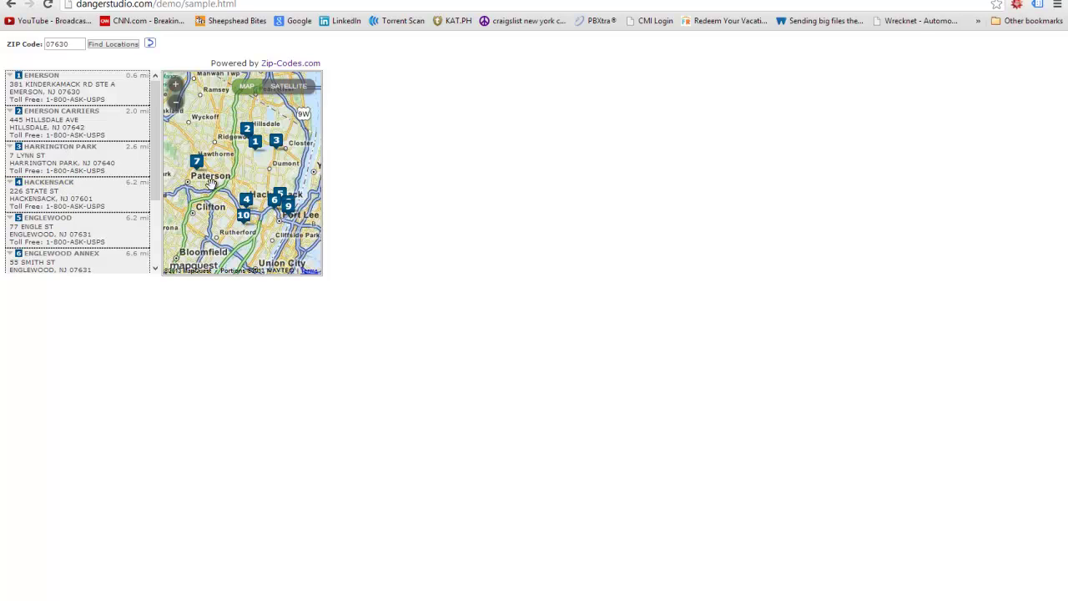
Select ZIP 07630 in the search box and run Find Locations again.
left_click_drag(154, 176, 161, 130)
left_click_drag(78, 46, 4, 46)
left_click(110, 44)
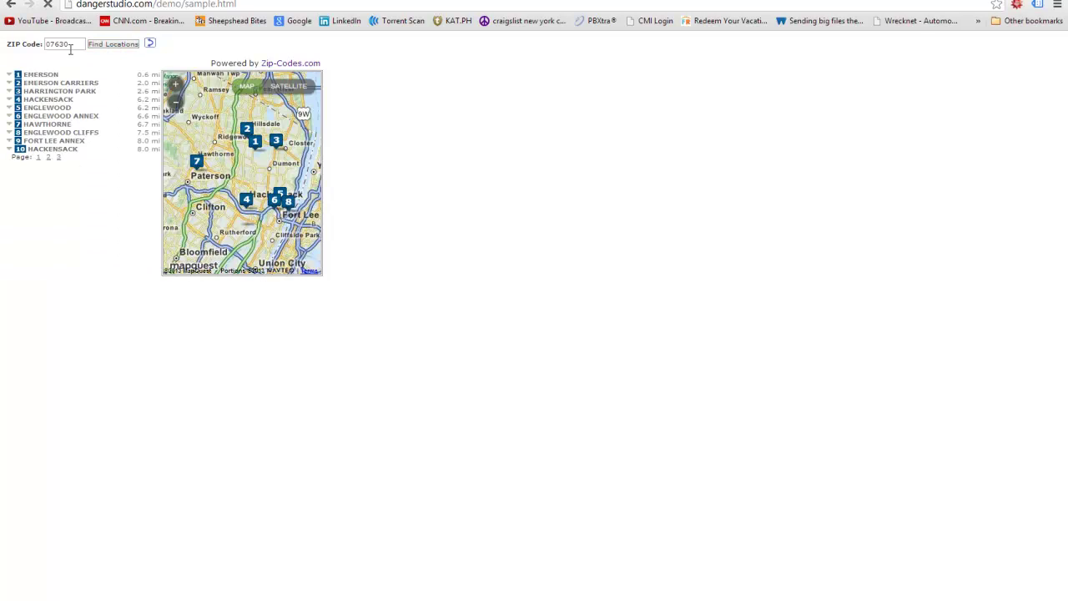
Expand the EMERSON, HARRINGTON PARK and HACKENSACK results to show their addresses.
left_click(38, 75)
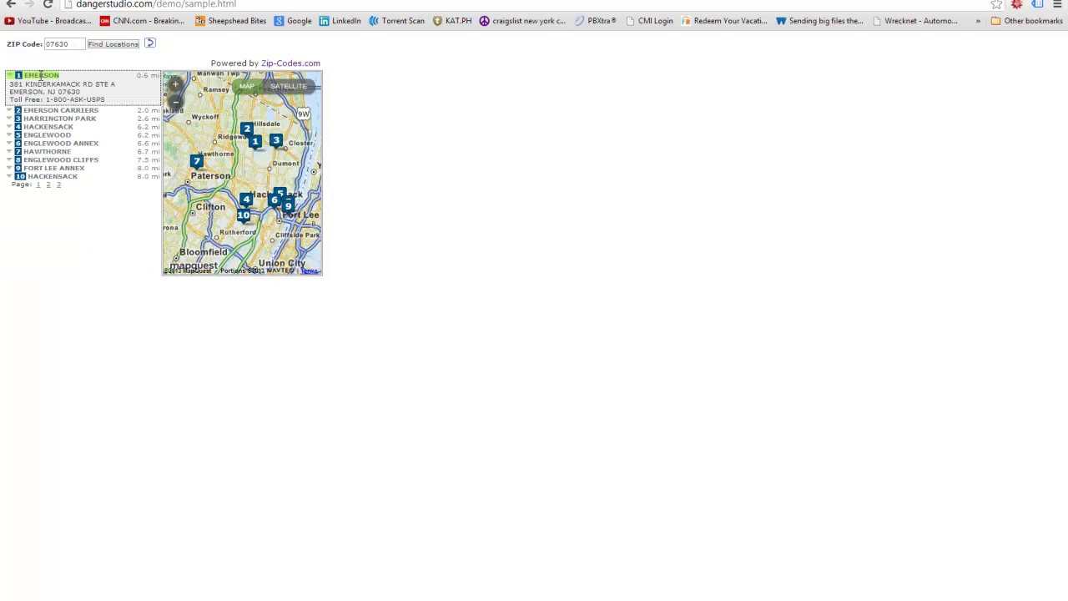
left_click(74, 121)
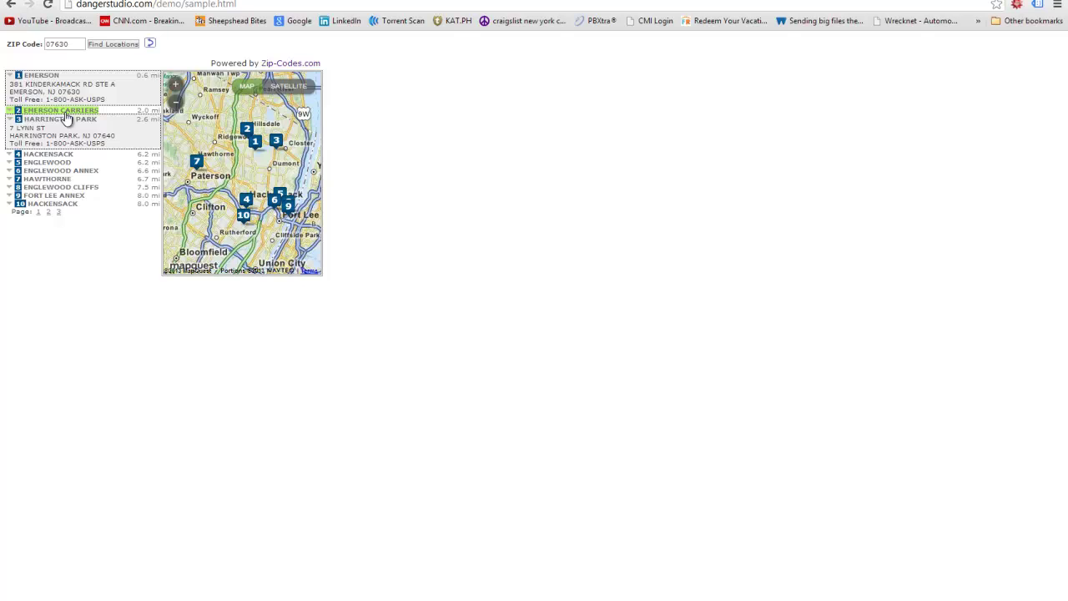
left_click(66, 155)
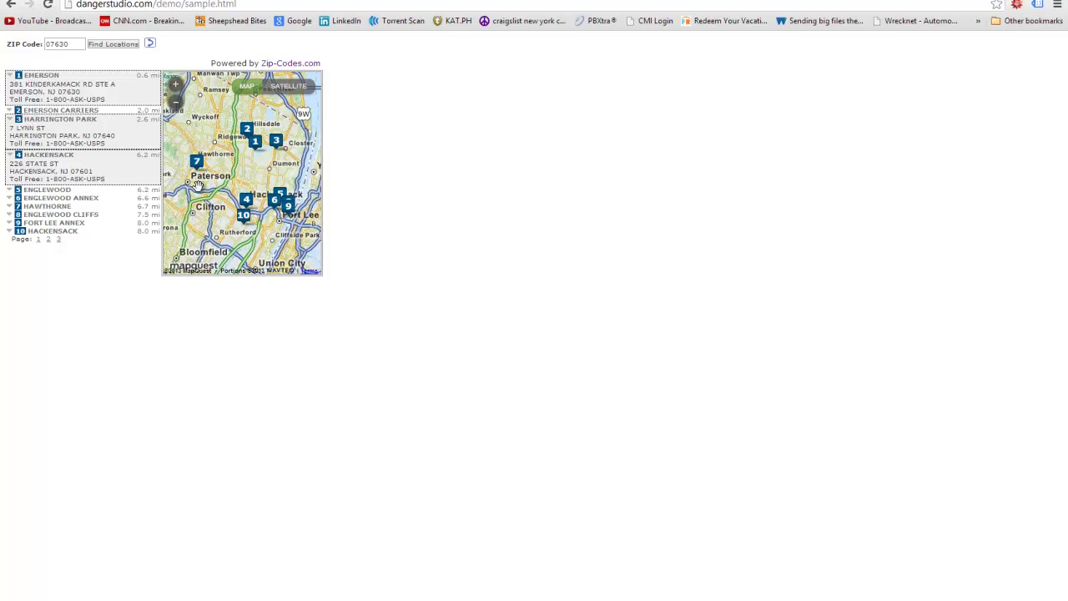
mouse_move(197, 171)
Search ZIP 11001 and expand the GUTTENBERG result showing its 07093 address.
double_click(57, 43)
type("11001")
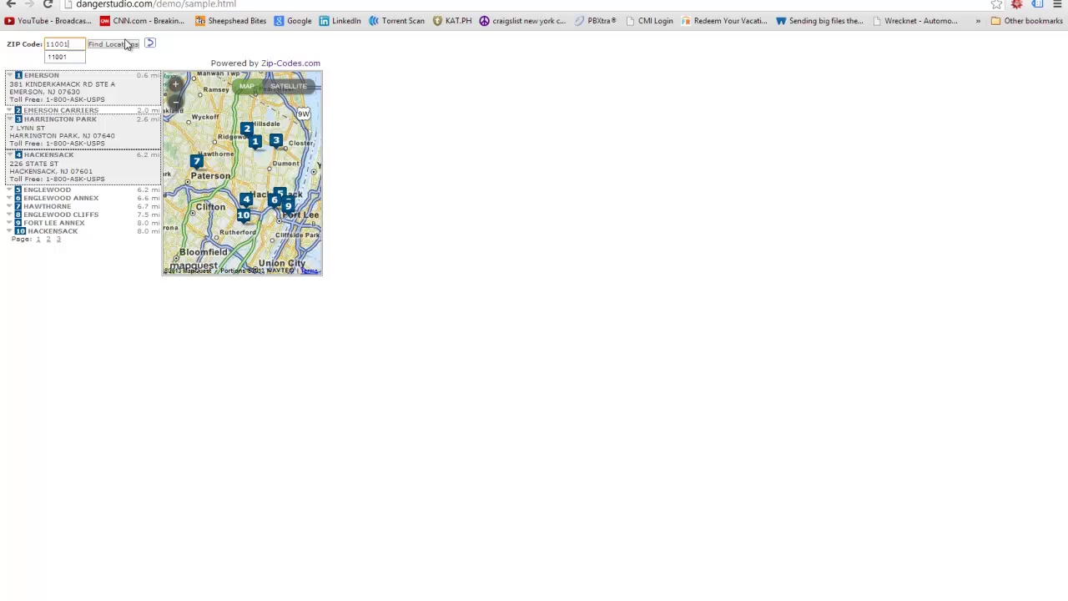
left_click(127, 44)
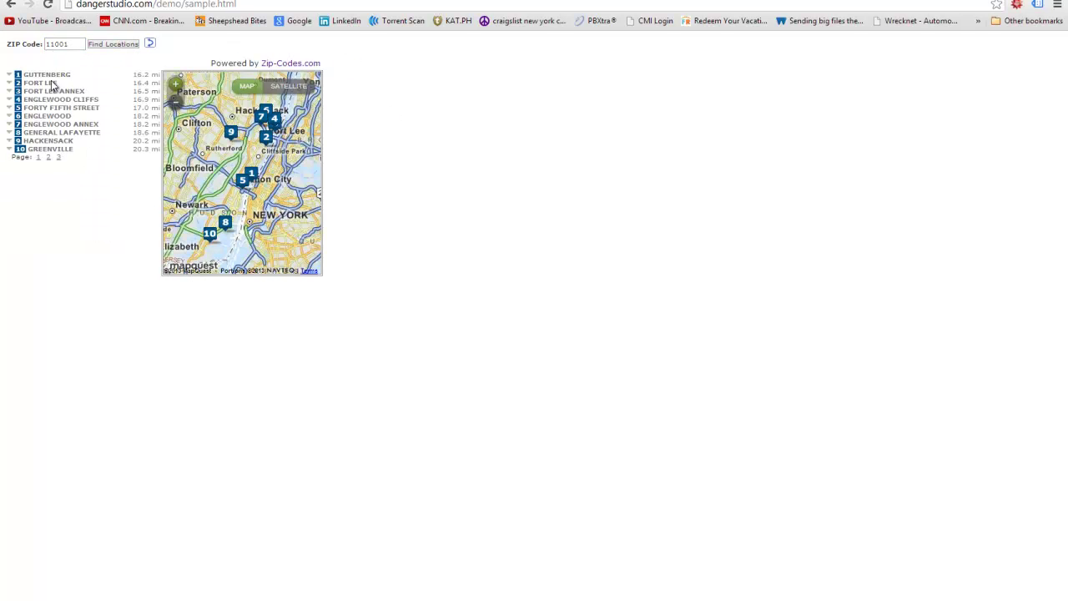
left_click(58, 75)
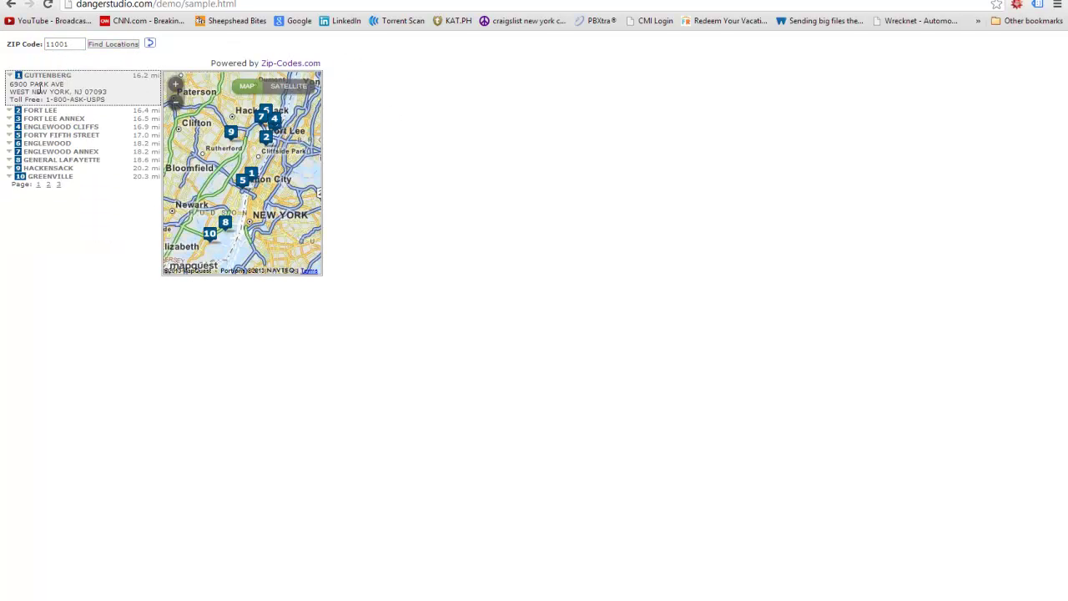
double_click(95, 92)
left_click_drag(84, 43, 33, 44)
left_click(39, 80)
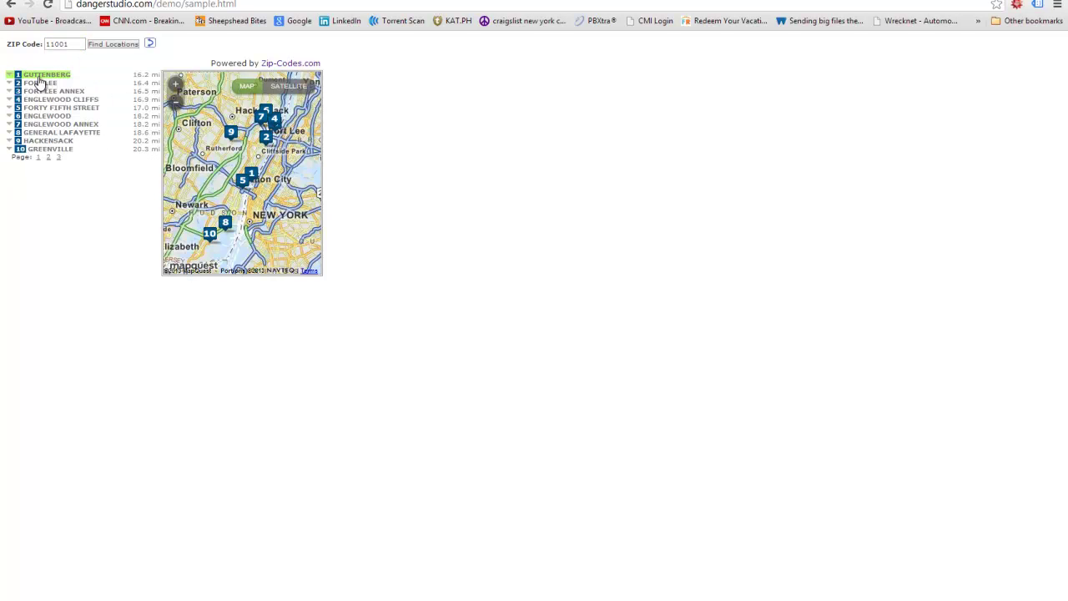
left_click(39, 79)
Zoom the map onto Guttenberg, toggle satellite view, then return to the code page tab.
scroll(259, 177, "up", 3)
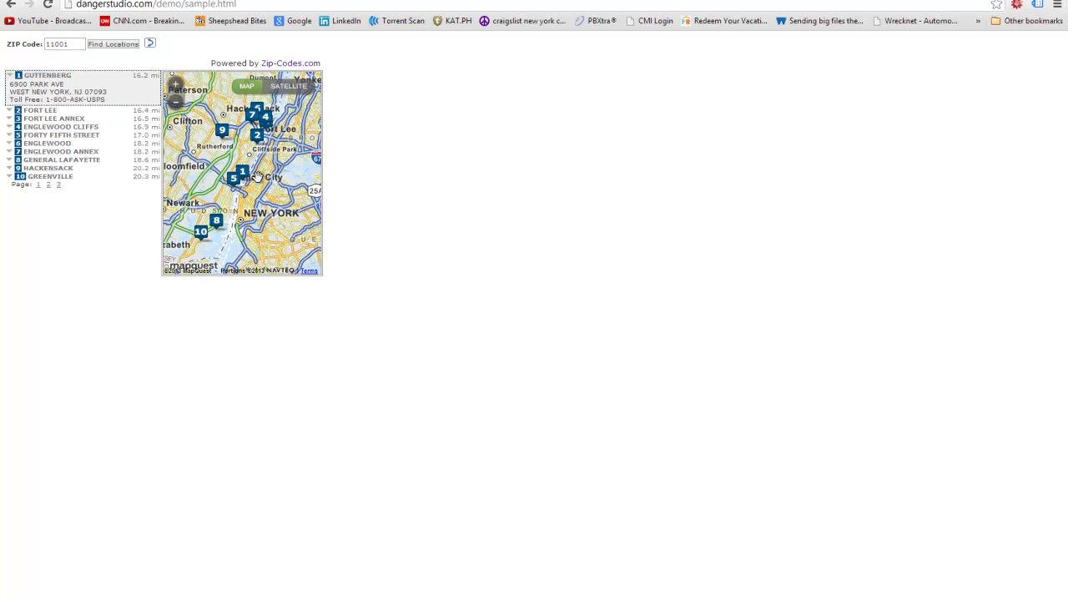
scroll(250, 188, "up", 1)
scroll(289, 175, "down", 3)
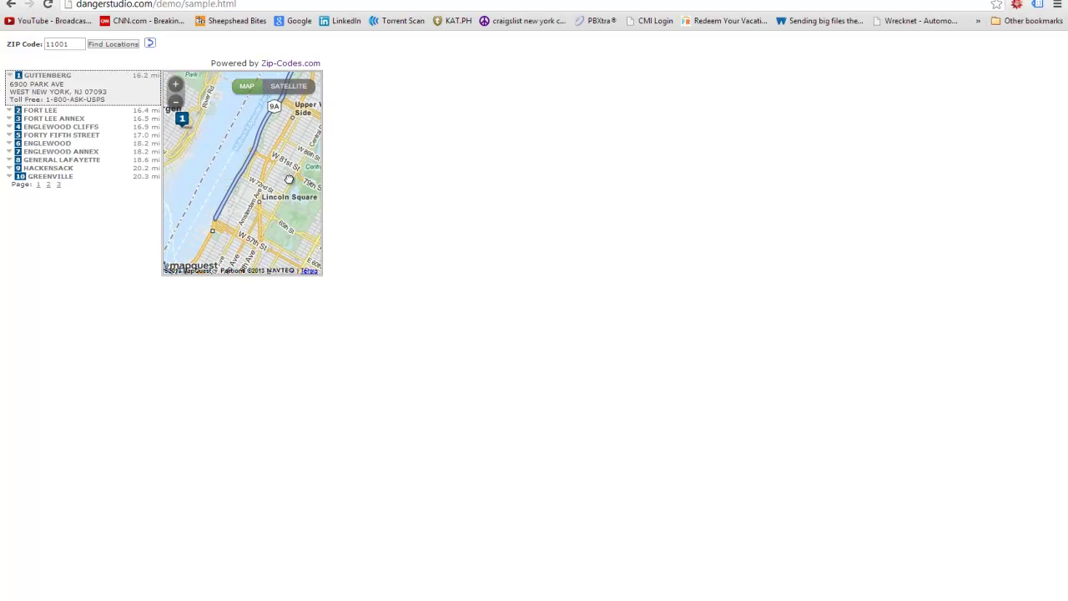
scroll(270, 175, "up", 4)
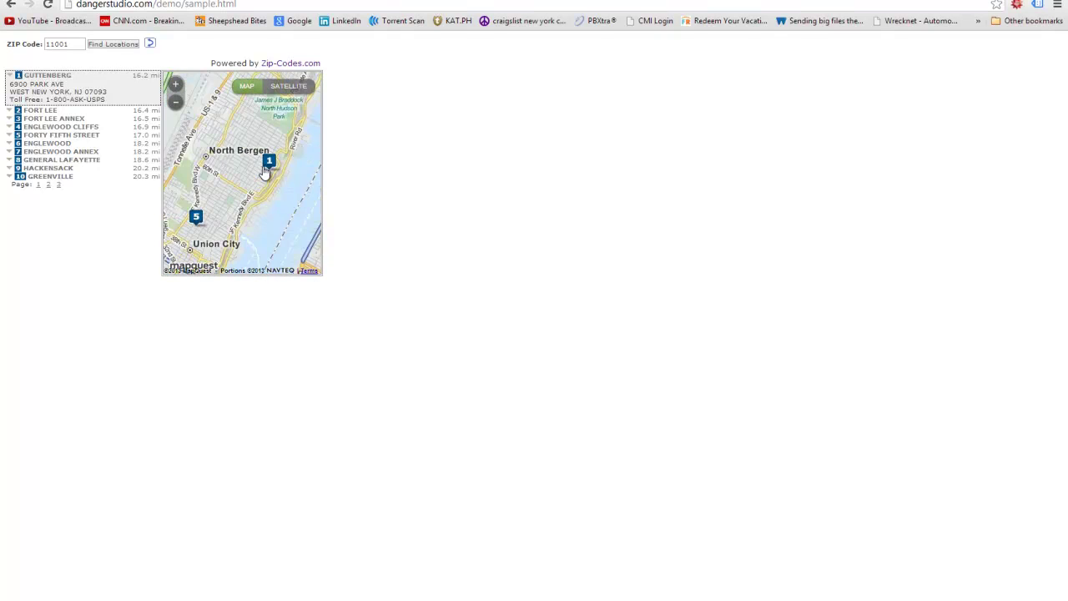
scroll(271, 172, "up", 3)
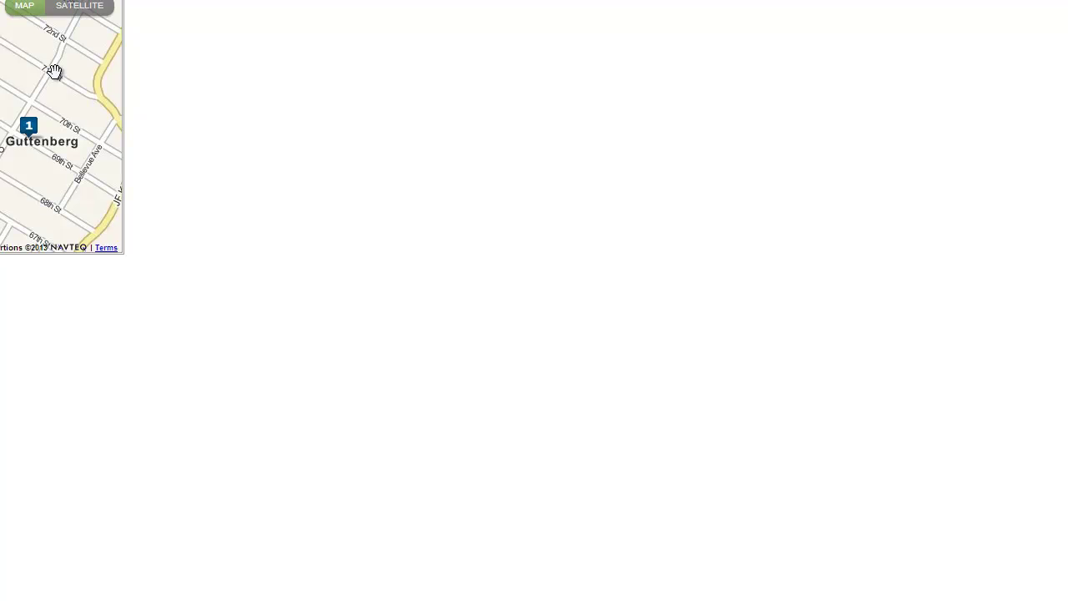
left_click(70, 10)
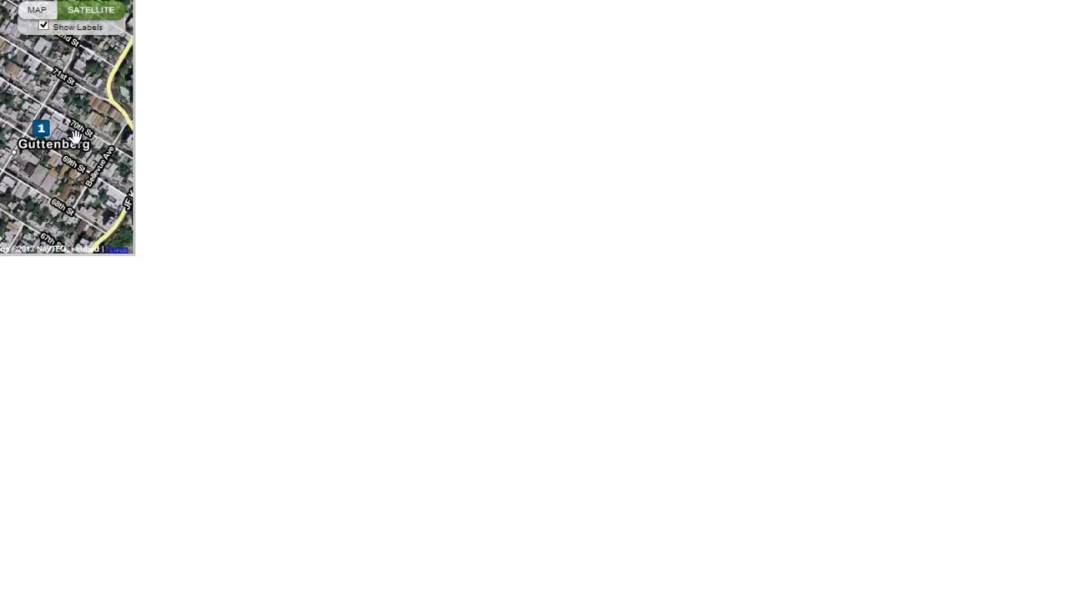
left_click(24, 5)
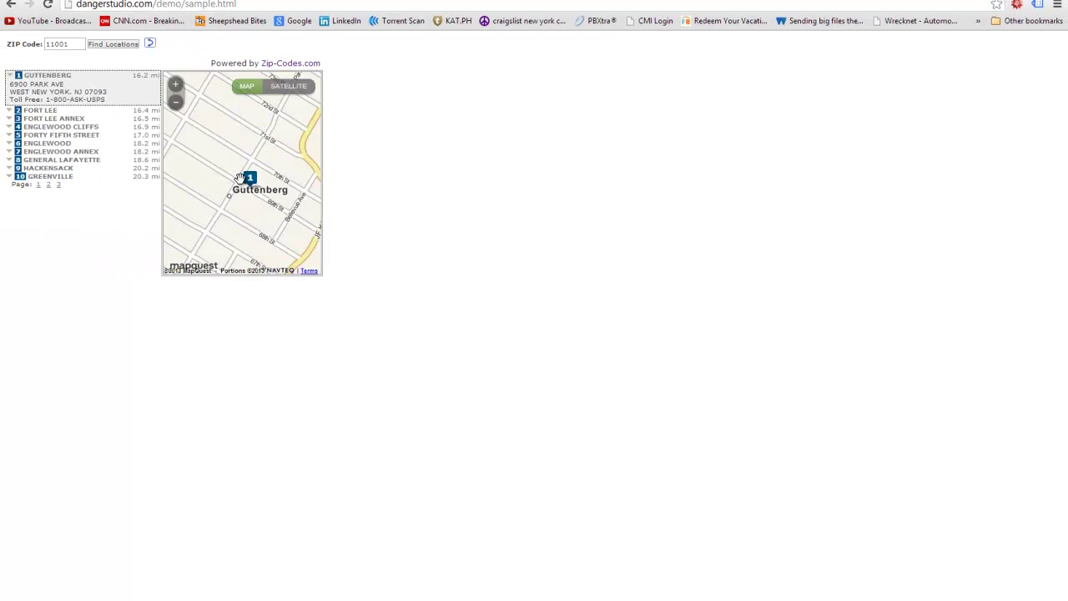
scroll(180, 187, "down", 2)
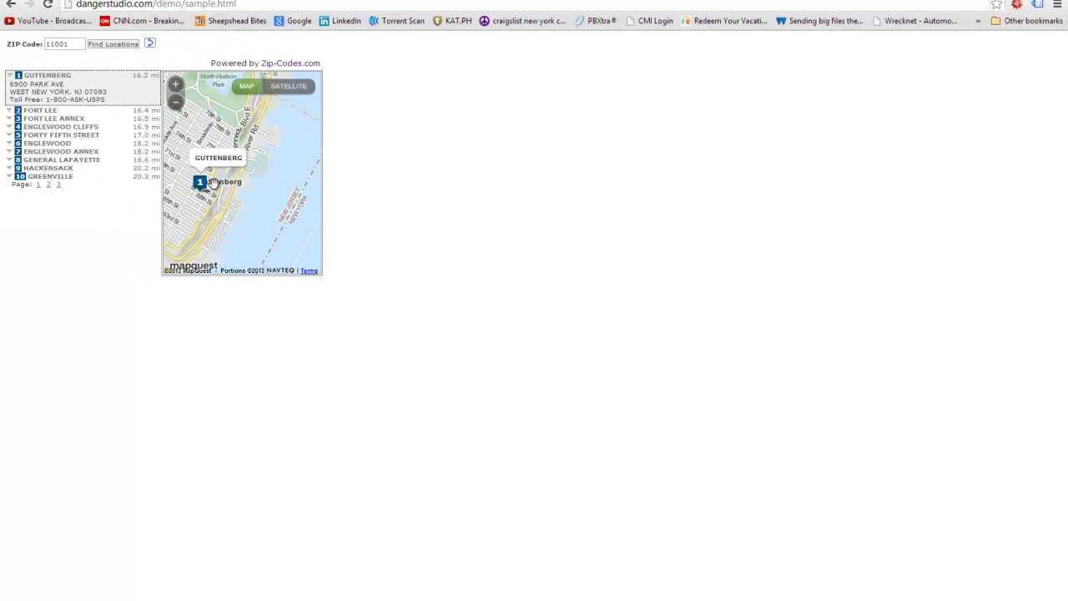
left_click_drag(220, 206, 237, 209)
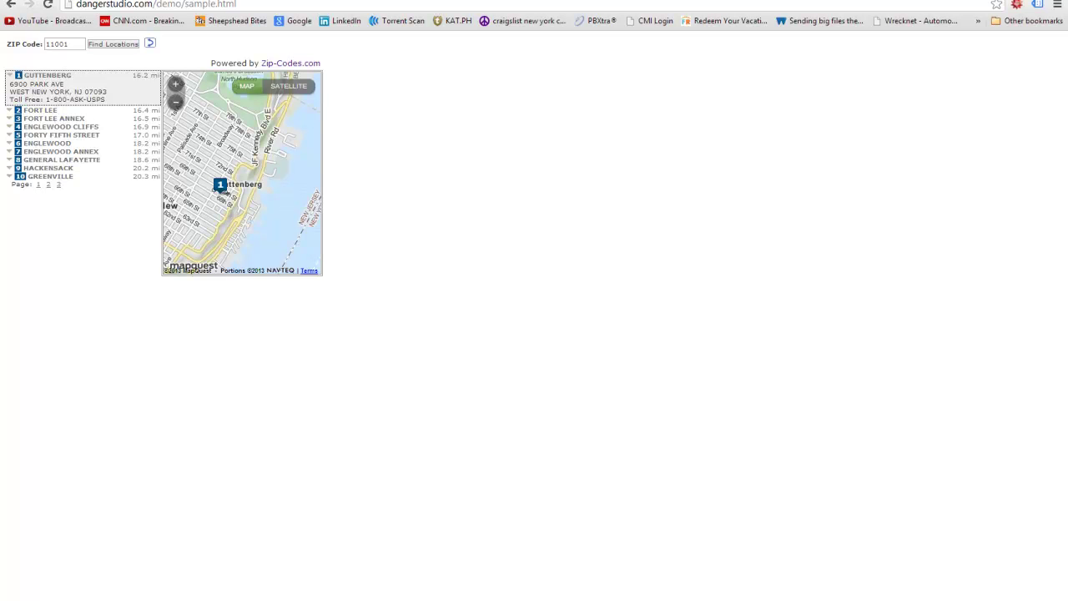
key("ctrl+Tab")
scroll(161, 86, "up", 2)
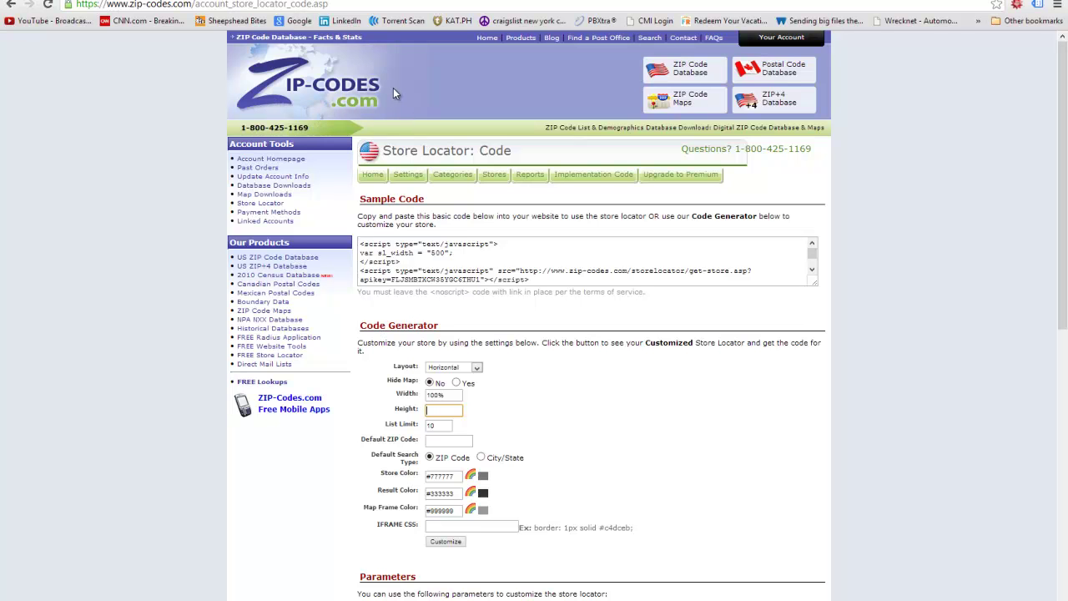
Look over the store locator overview, settings and the list of 30 stores.
left_click(276, 204)
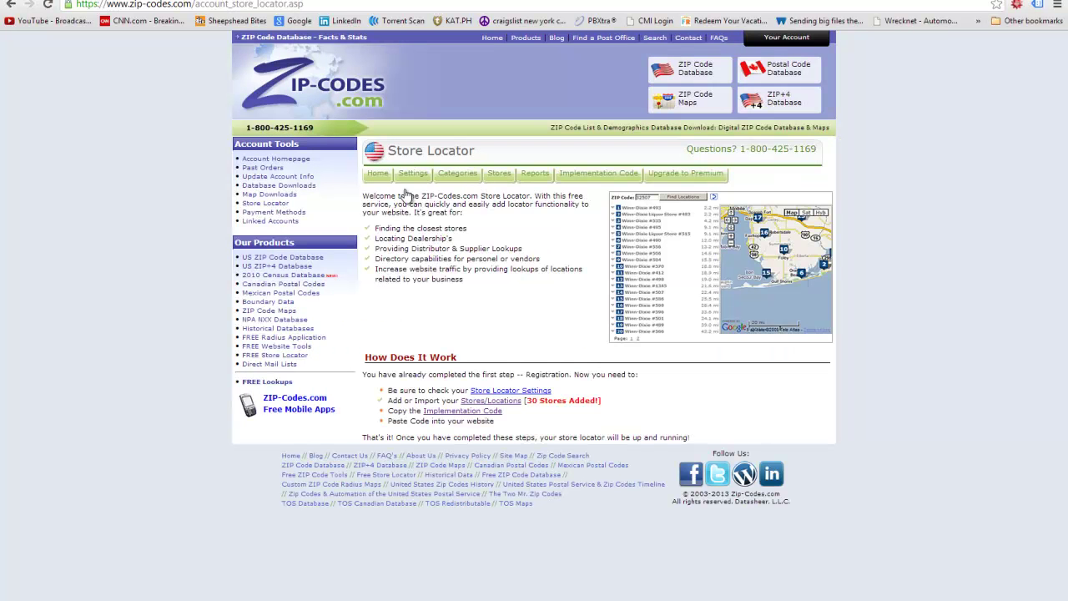
left_click(411, 174)
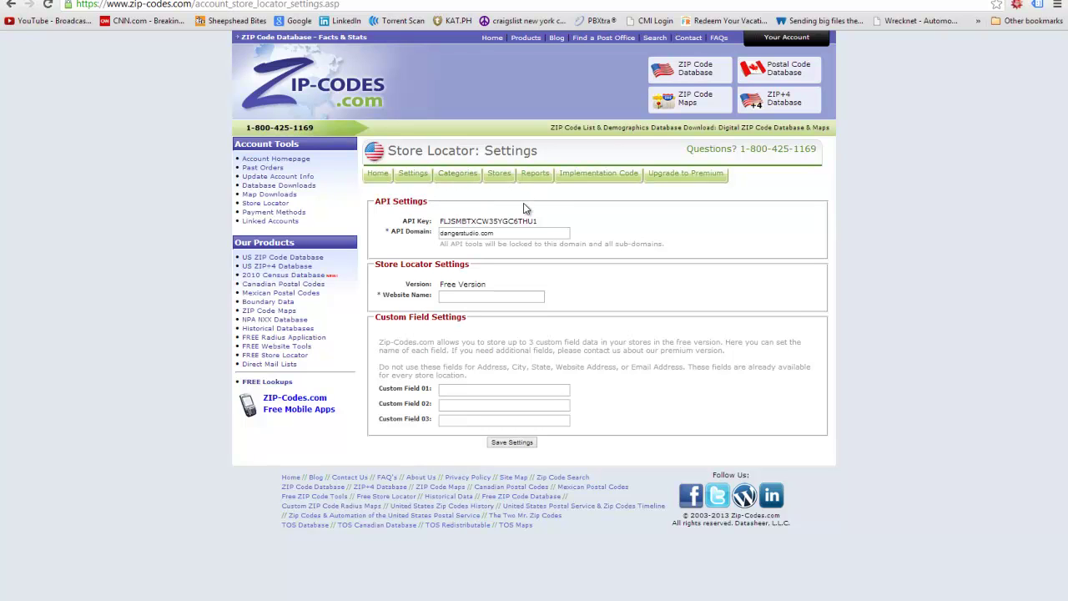
left_click(501, 176)
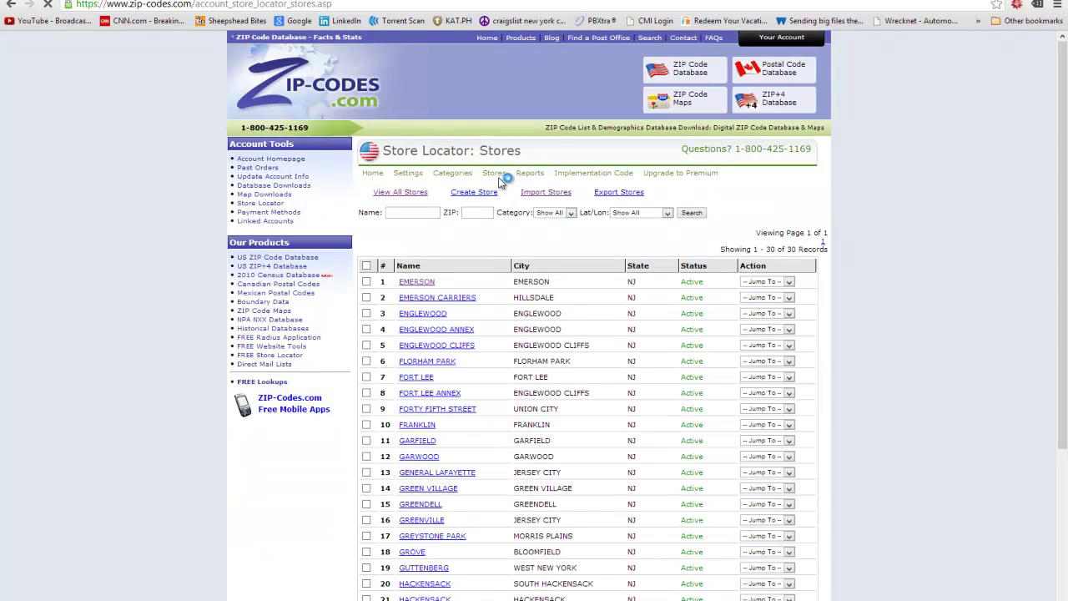
Review the Reports page's Premium Account Required notice, then go back Home.
left_click(528, 176)
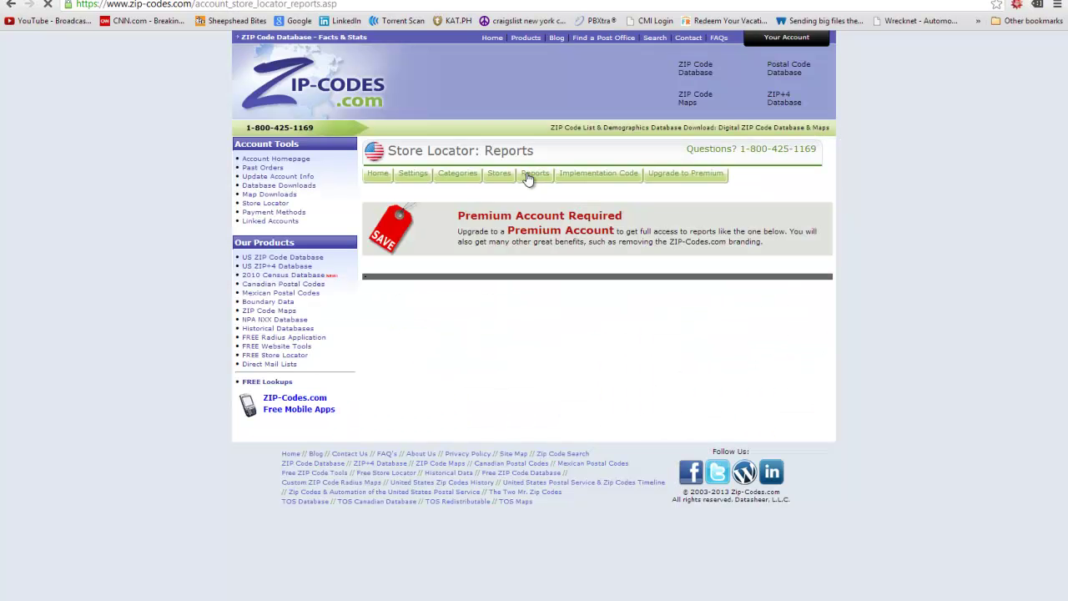
scroll(546, 311, "down", 3)
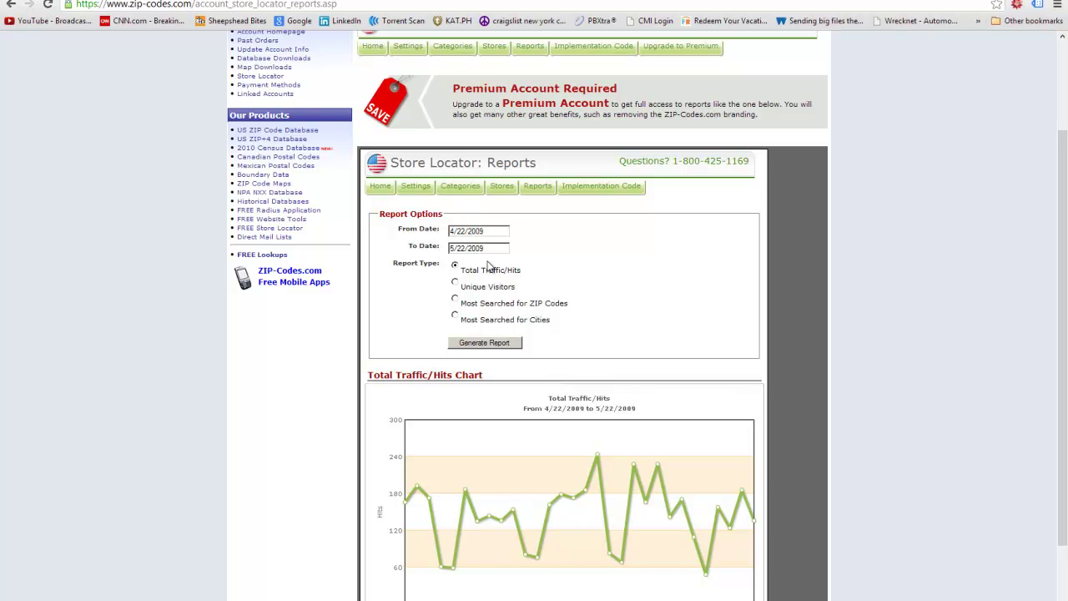
scroll(481, 255, "up", 3)
left_click_drag(468, 218, 785, 246)
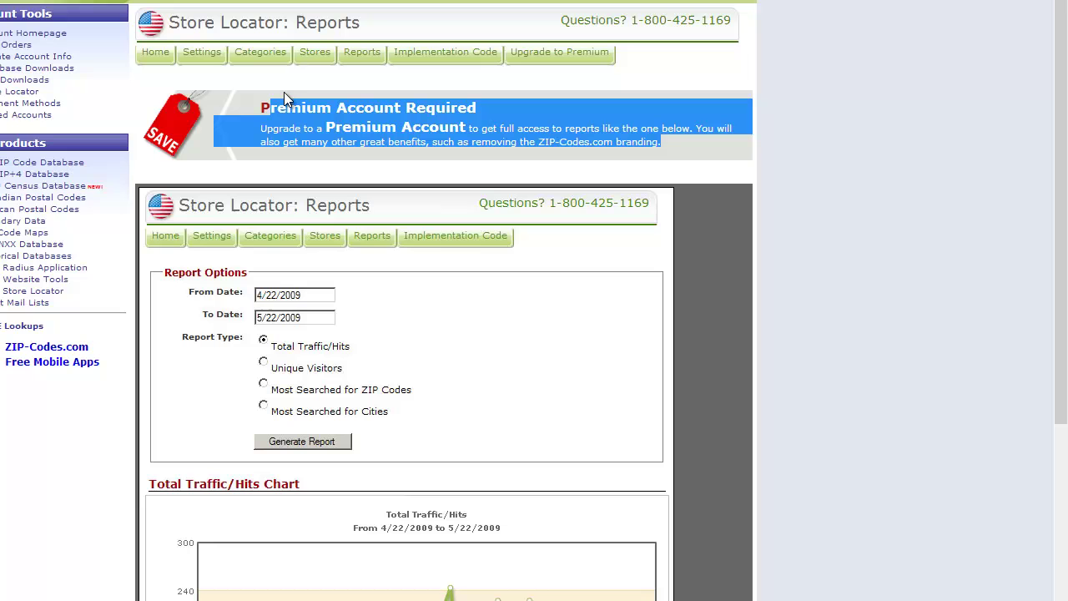
left_click(156, 52)
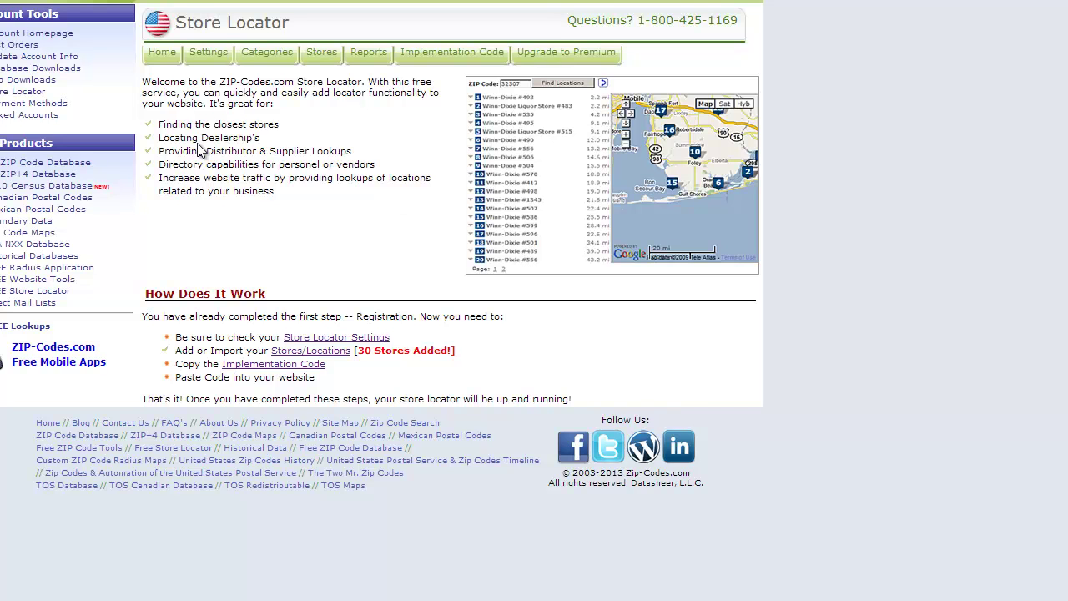
left_click_drag(173, 124, 264, 147)
left_click_drag(183, 152, 357, 155)
left_click_drag(184, 166, 347, 166)
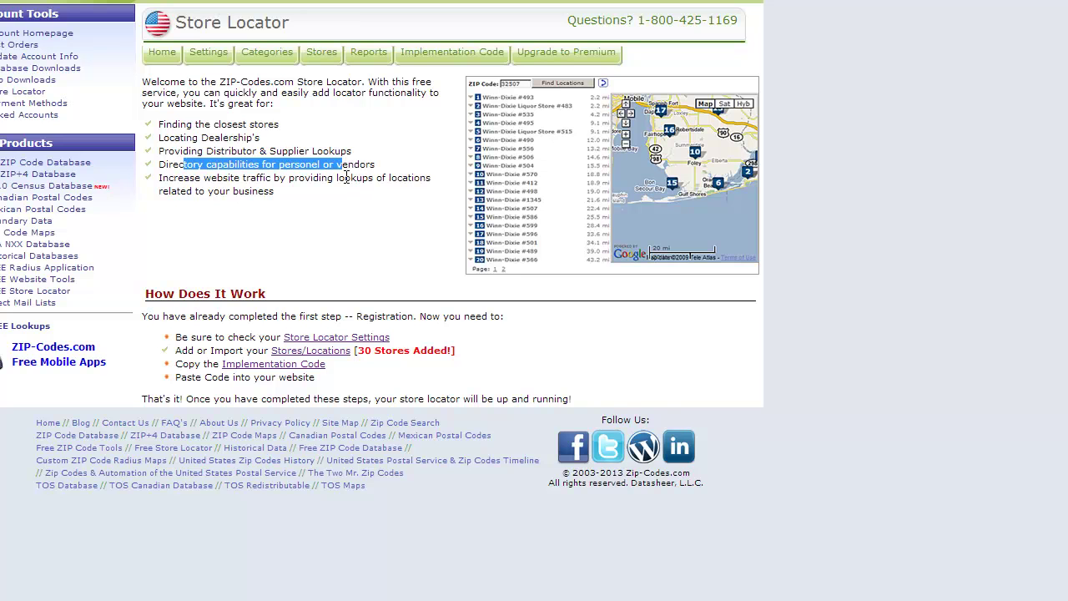
left_click_drag(236, 178, 177, 125)
left_click(329, 198)
left_click(200, 161)
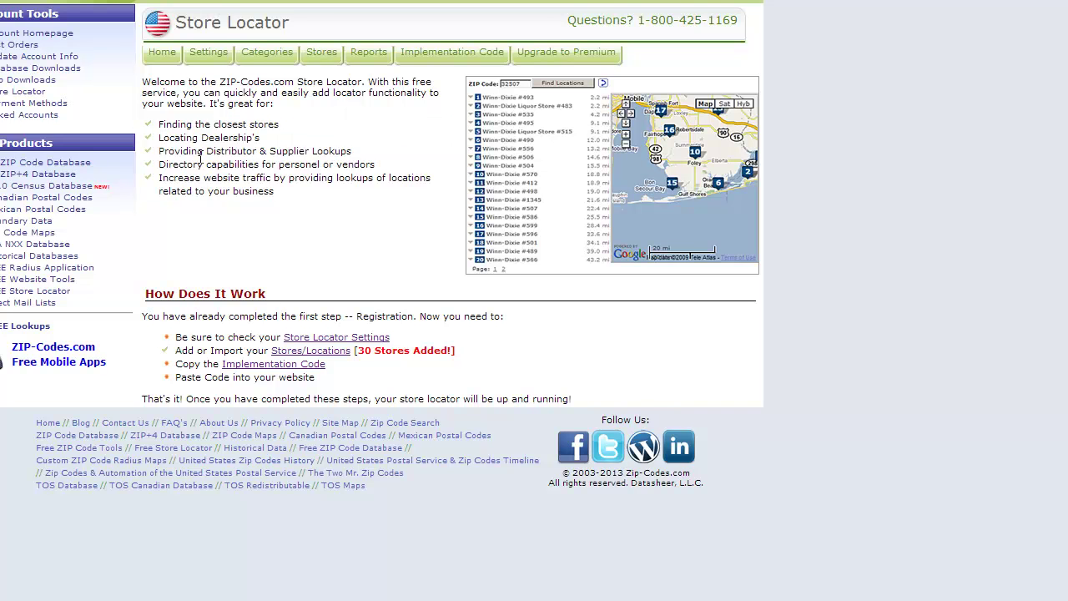
left_click_drag(481, 353, 351, 354)
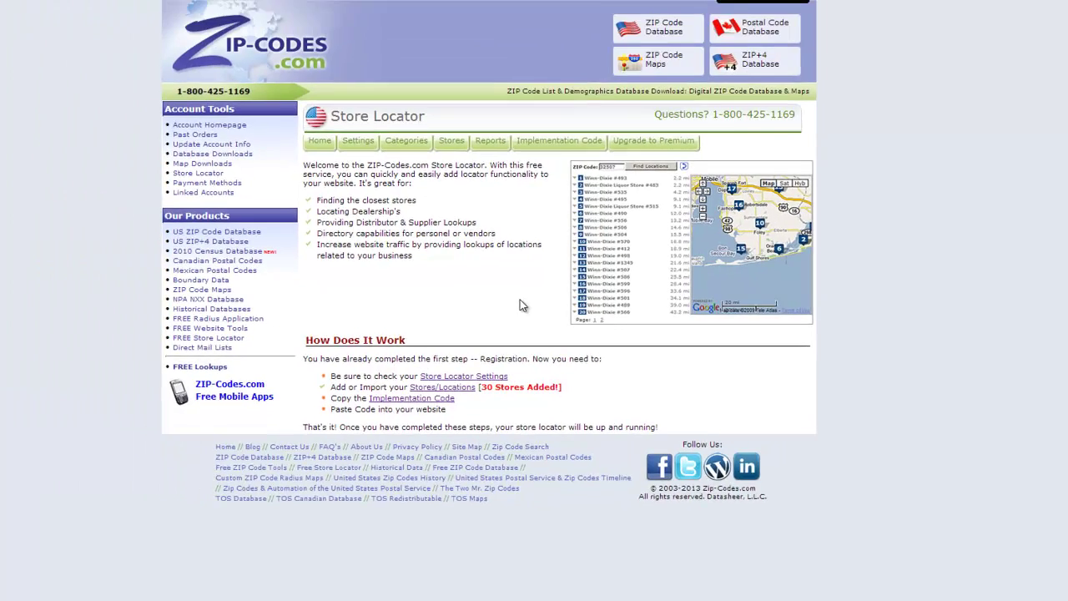
left_click(406, 250)
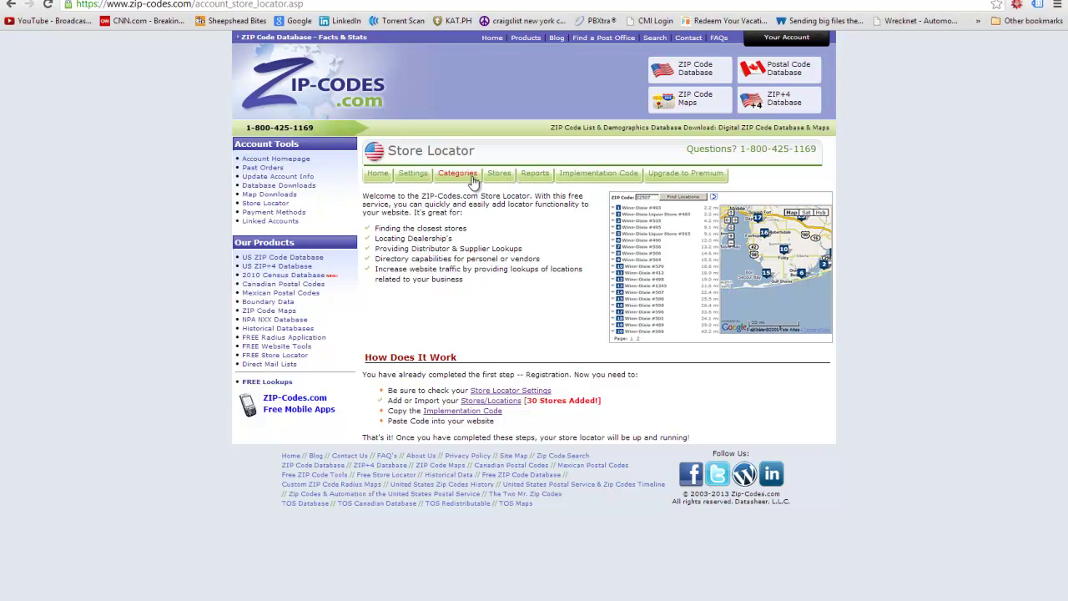
Open the Implementation Code page, generate the customised locator code, then return.
left_click(610, 176)
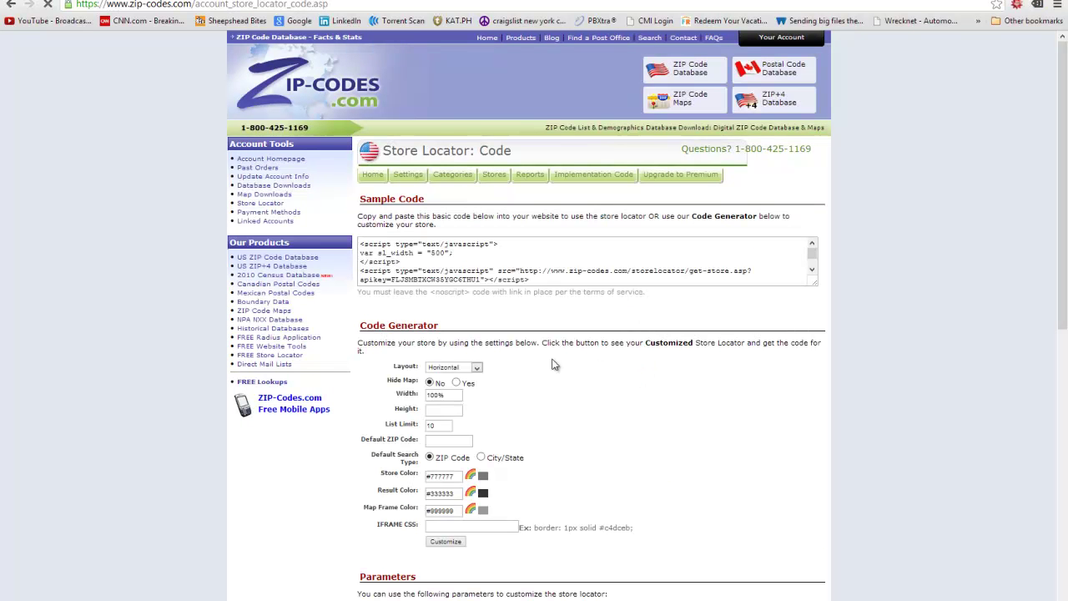
left_click_drag(514, 283, 360, 244)
left_click(636, 384)
scroll(584, 376, "down", 2)
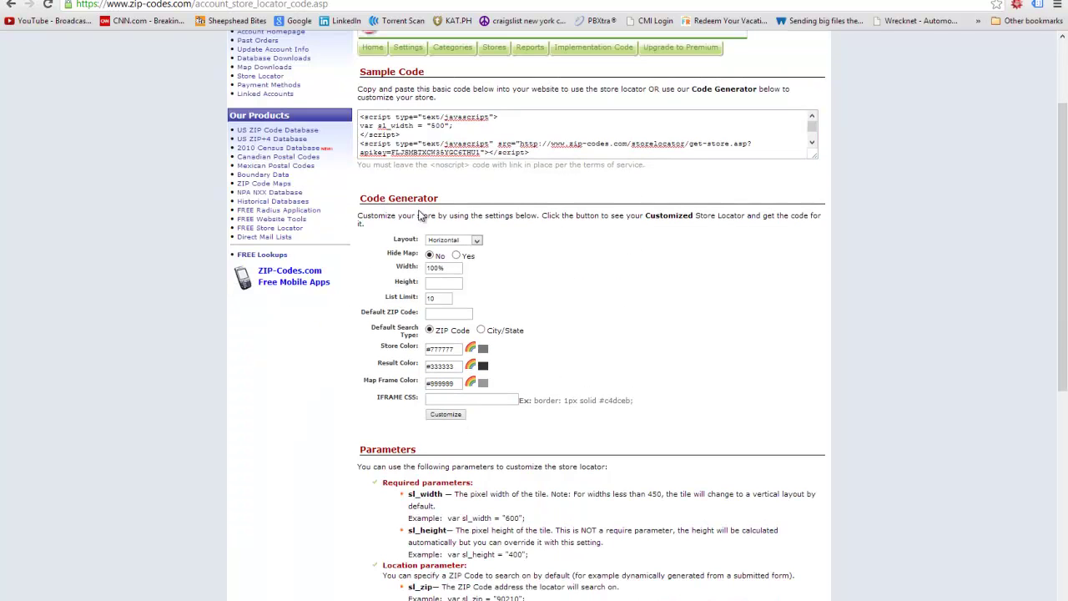
left_click(442, 415)
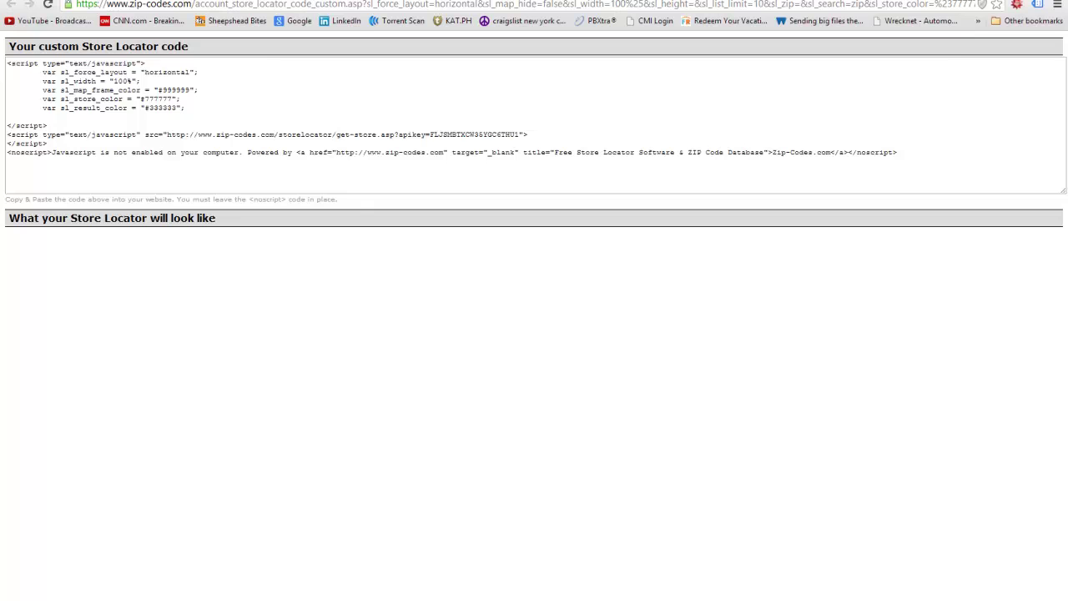
key("alt+Left")
Review the Parameters list, then return to the live dangerstudio.com sample.html page.
scroll(615, 394, "down", 3)
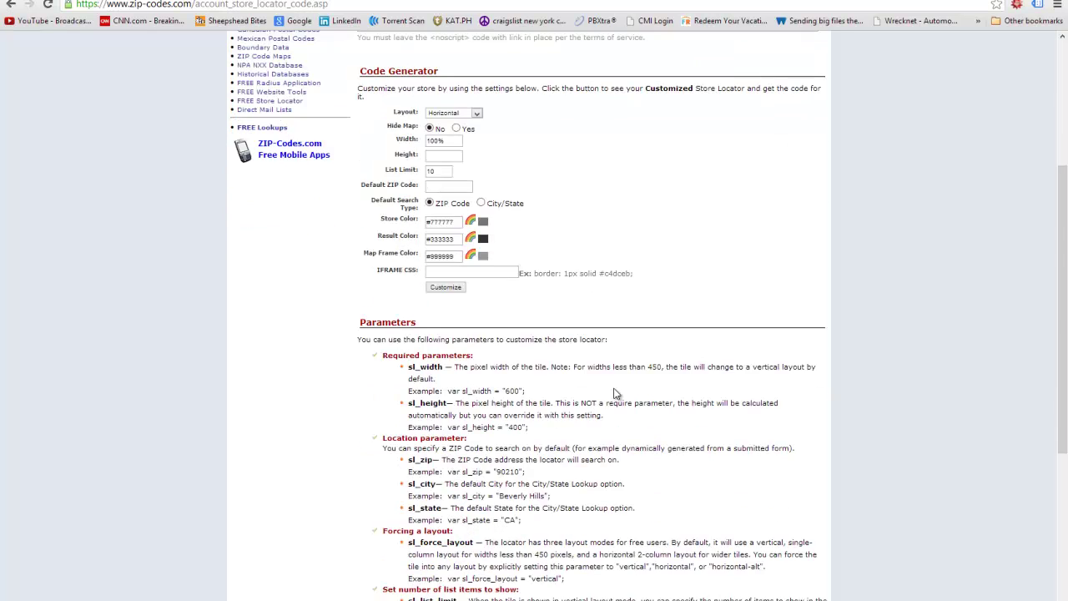
scroll(615, 394, "down", 3)
scroll(506, 393, "up", 2)
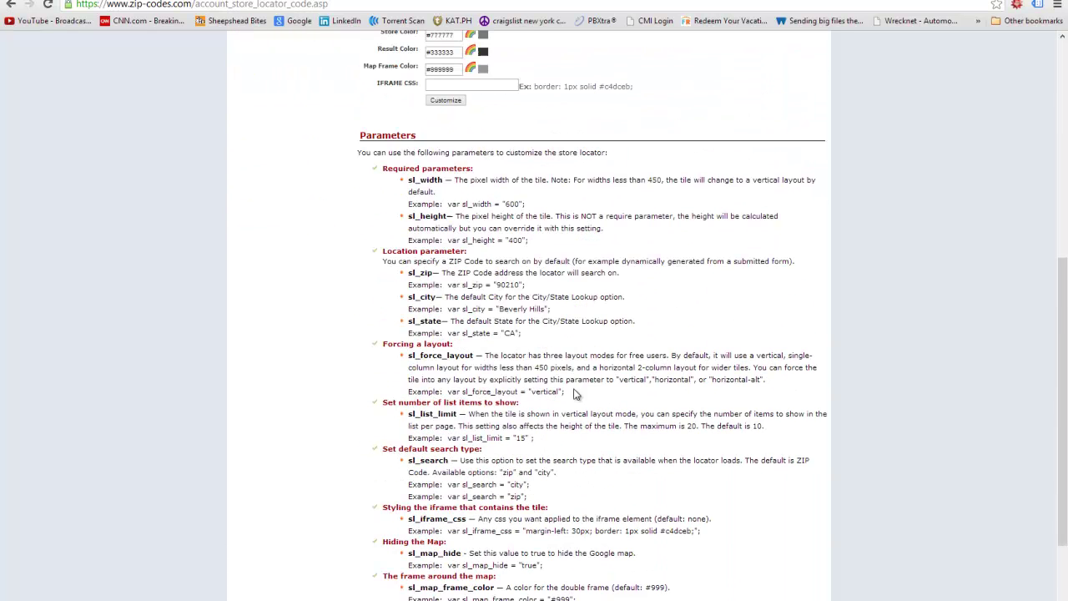
left_click_drag(339, 137, 536, 438)
left_click(539, 445)
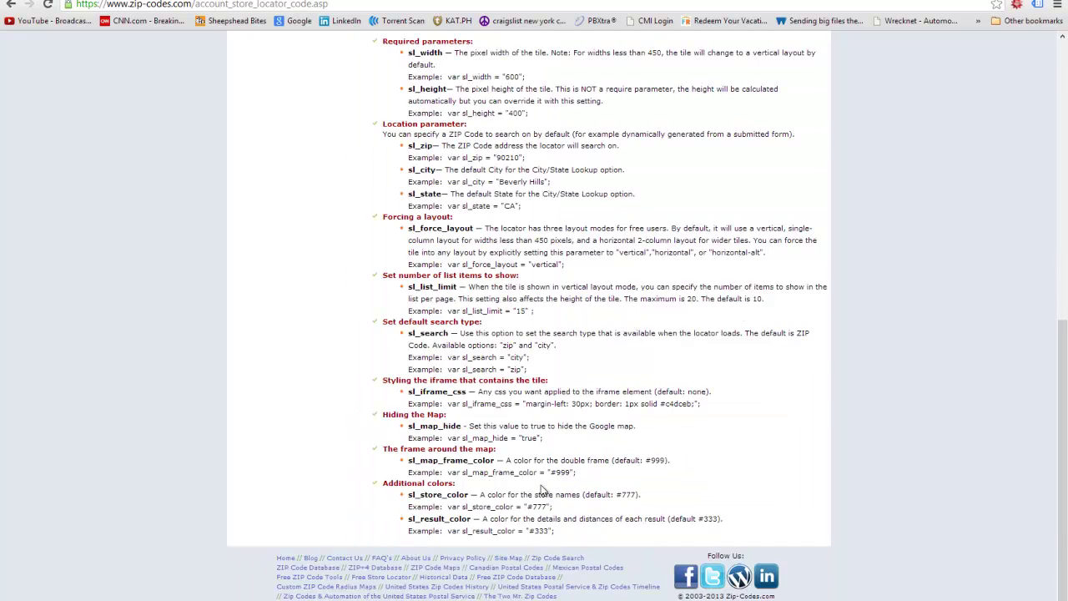
scroll(543, 491, "up", 6)
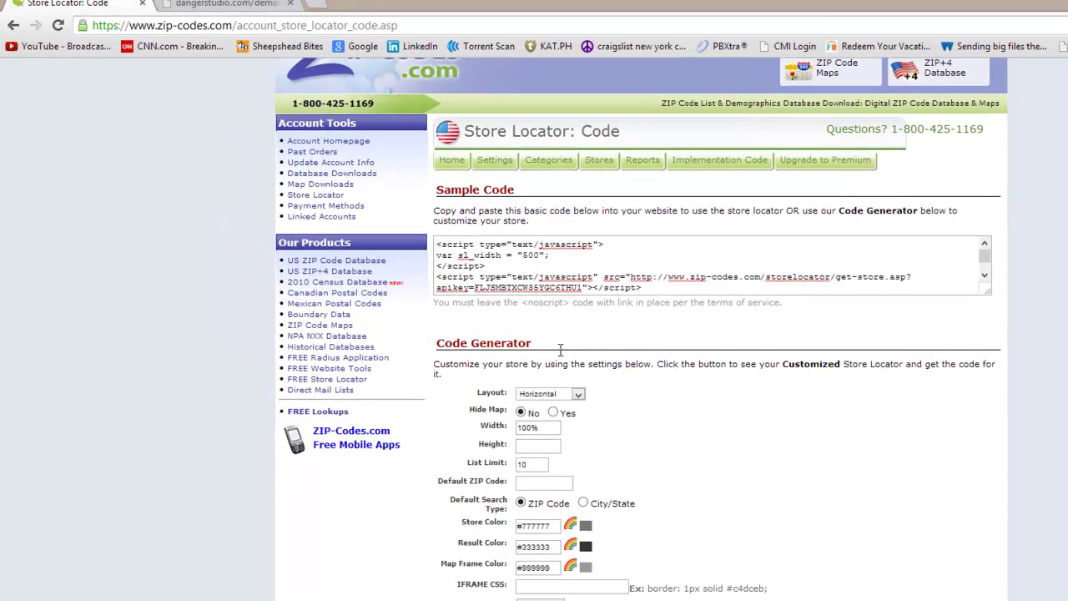
left_click(282, 12)
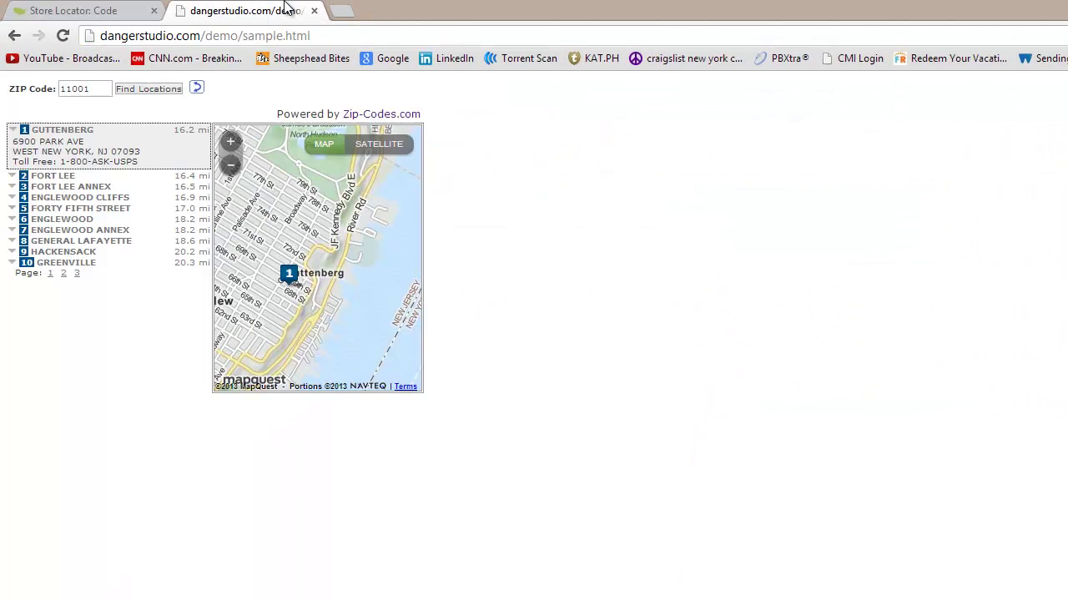
Check the Powered by Zip-Codes.com credit and ZIP 11001, then reload the demo page empty.
left_click_drag(276, 113, 434, 131)
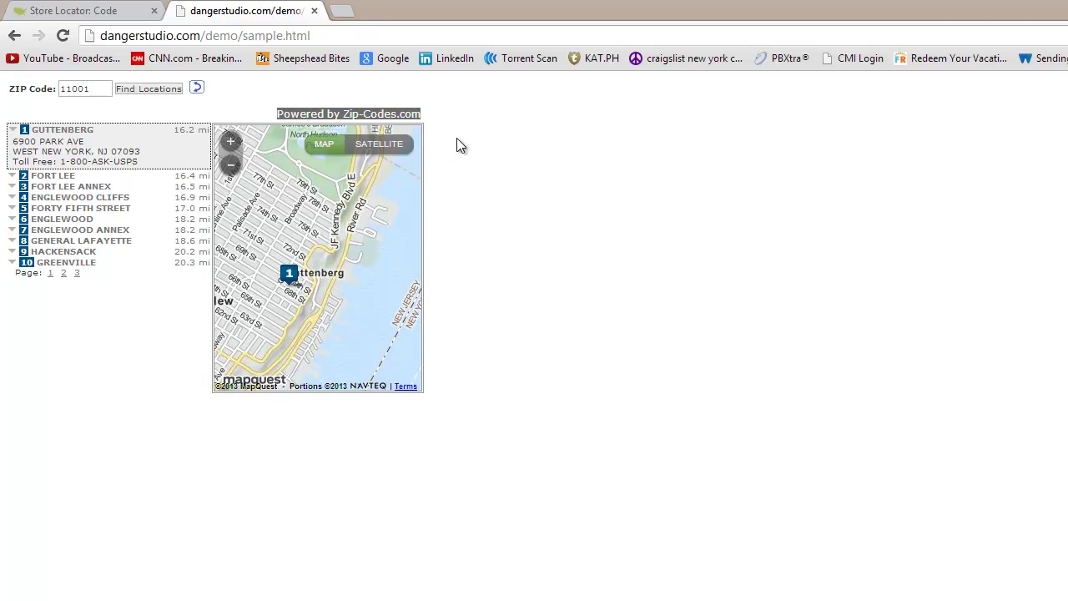
left_click(232, 113)
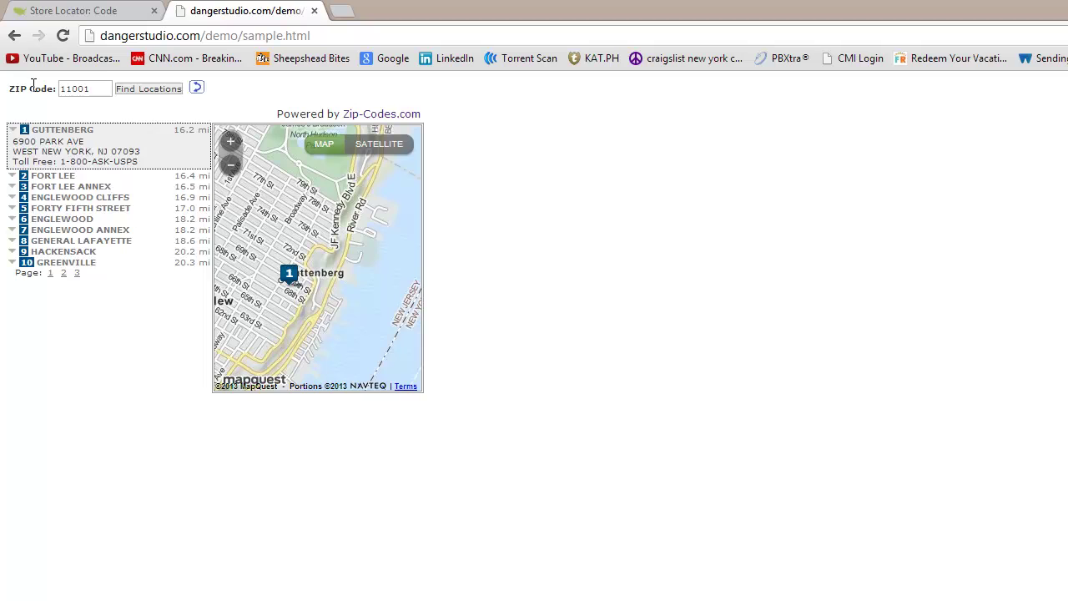
left_click_drag(100, 90, 60, 89)
key("F5")
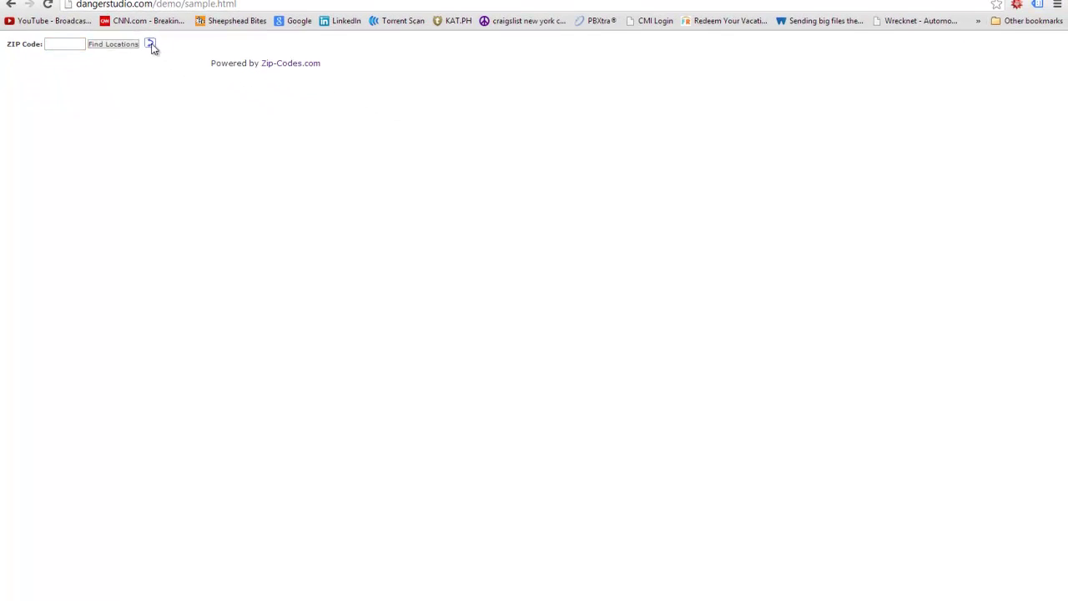
Switch the locator to City/State search with New Jersey as the state.
left_click(151, 45)
left_click(32, 46)
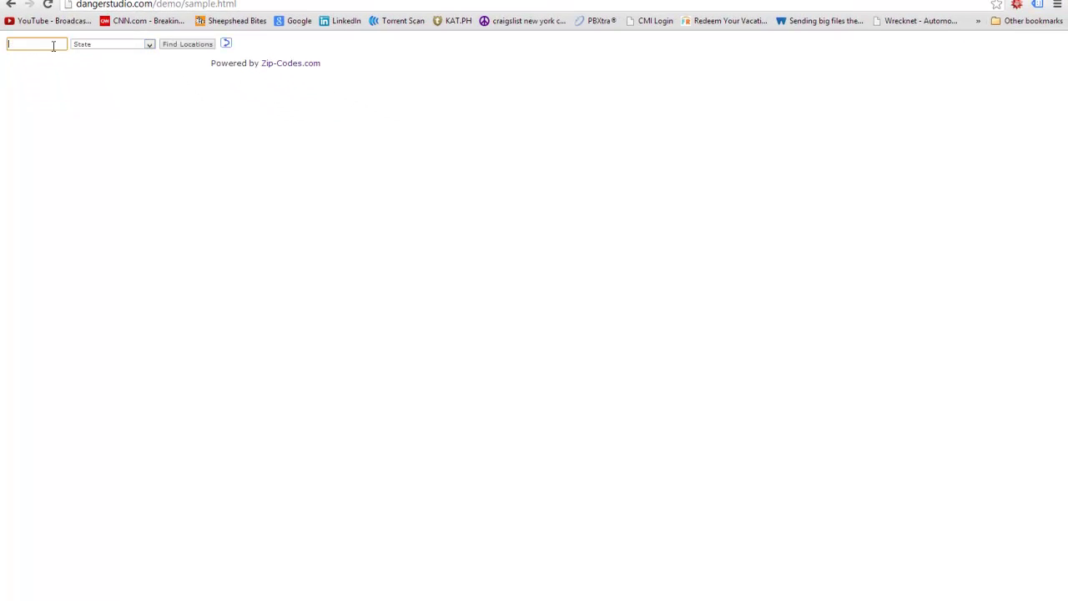
left_click(87, 46)
scroll(106, 104, "down", 7)
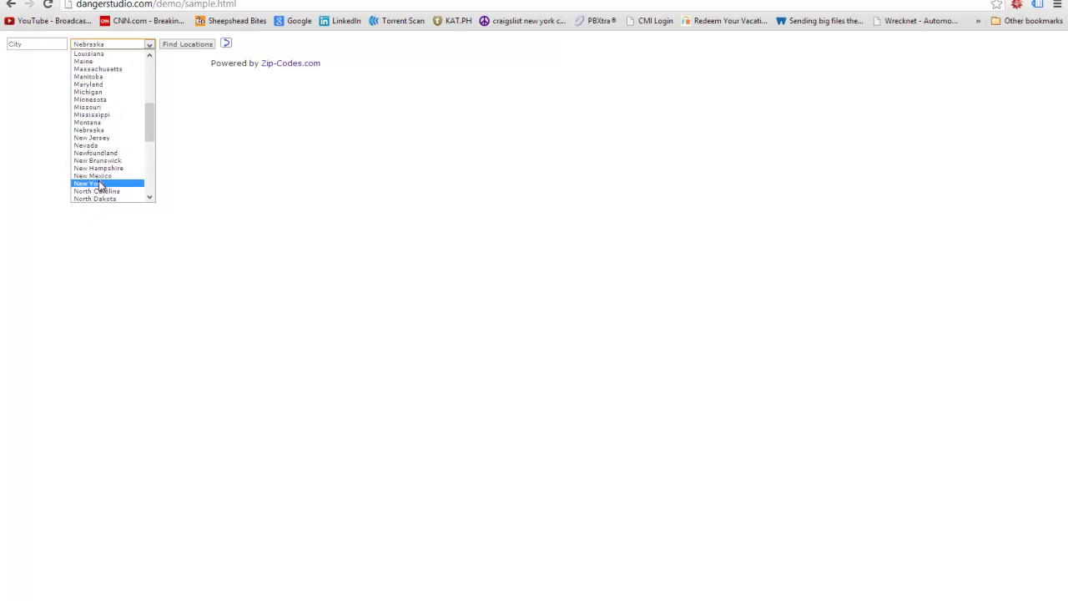
scroll(103, 186, "down", 3)
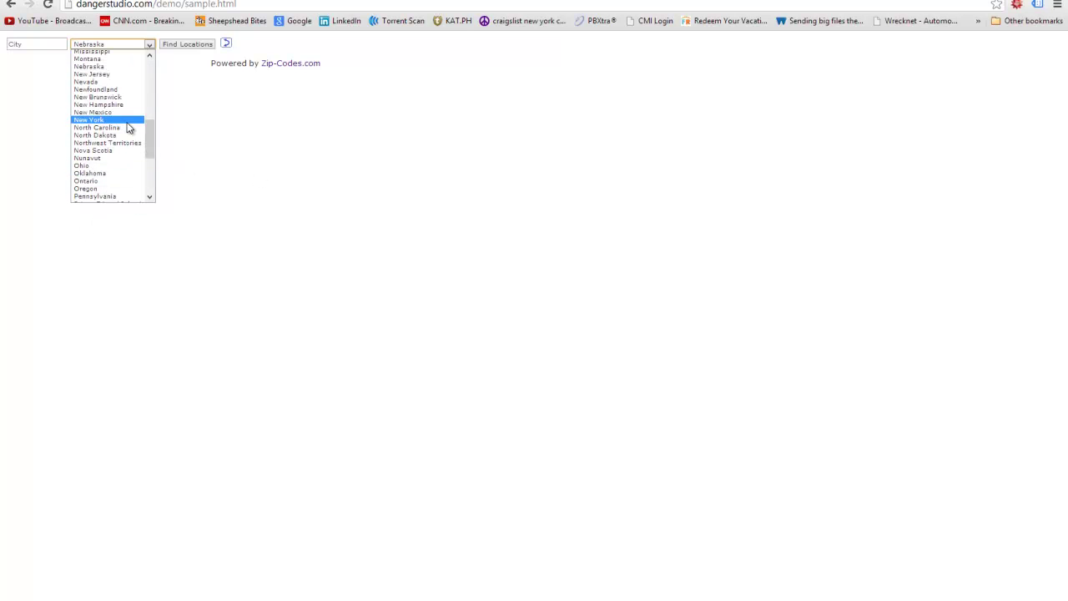
left_click(112, 74)
left_click(167, 44)
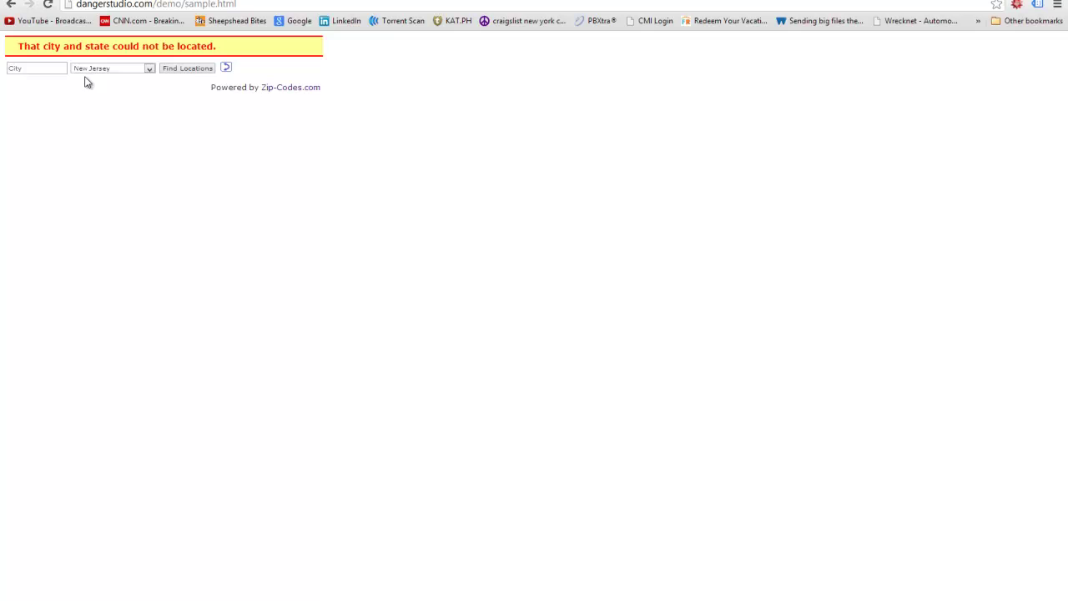
Search for stores near Emerson, New Jersey, then switch back to ZIP search.
left_click(38, 68)
type("Cityemerson")
double_click(38, 69)
type("emer")
left_click(202, 69)
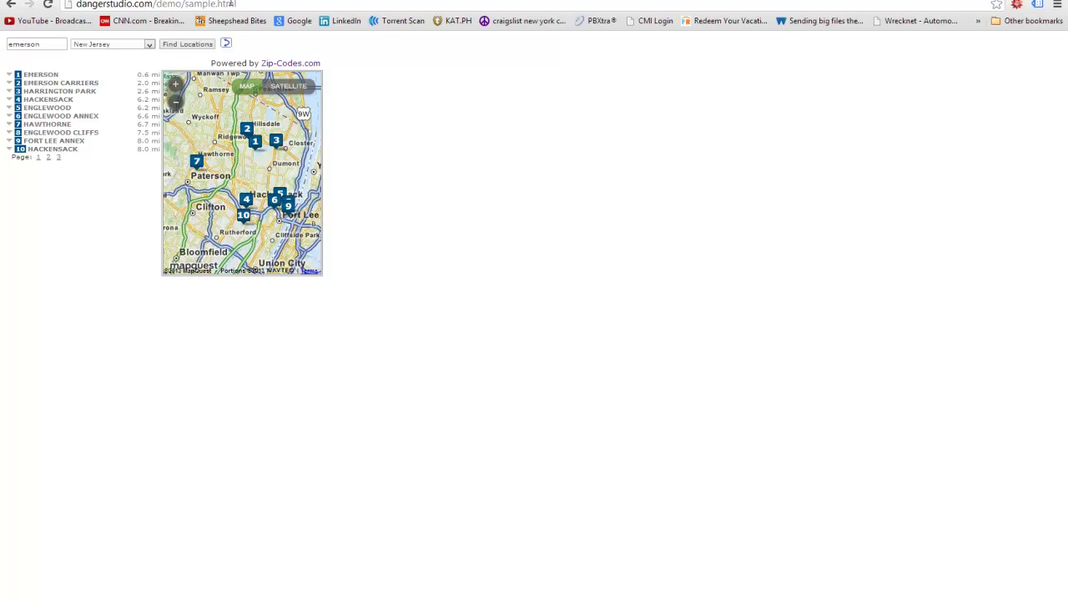
left_click(226, 43)
Search ZIP 11235, listing ten stores with General Lafayette first at 10.9 mi.
left_click(81, 45)
type("11235")
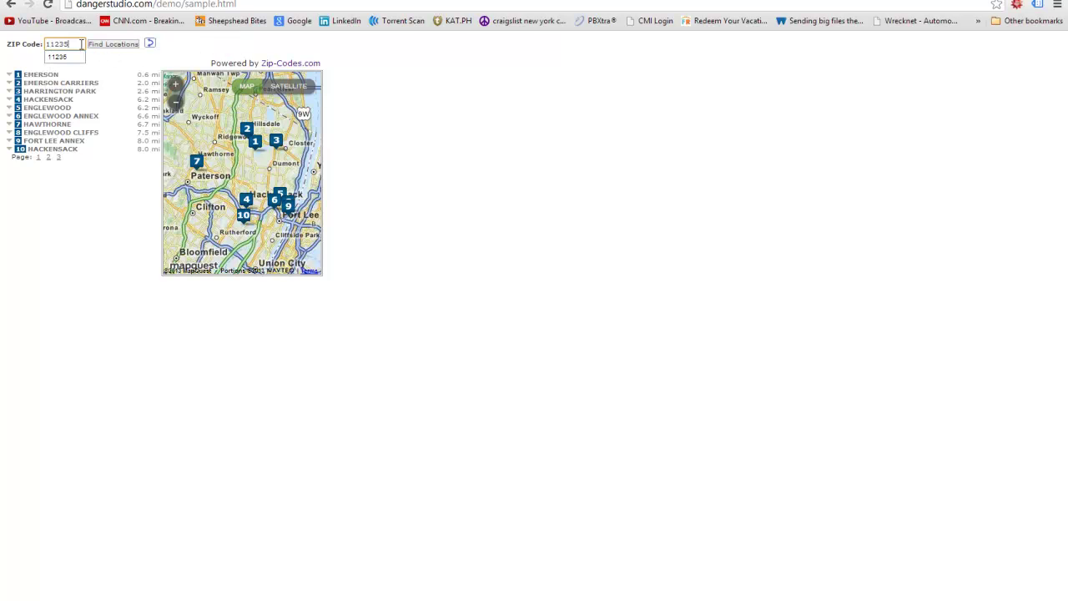
left_click(113, 44)
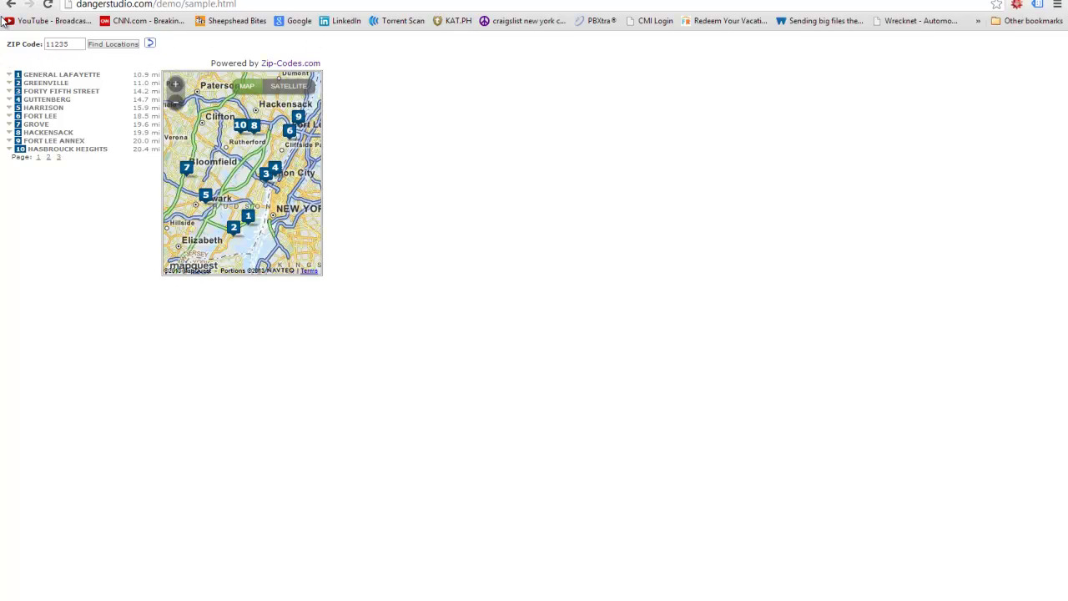
double_click(56, 45)
left_click(848, 121)
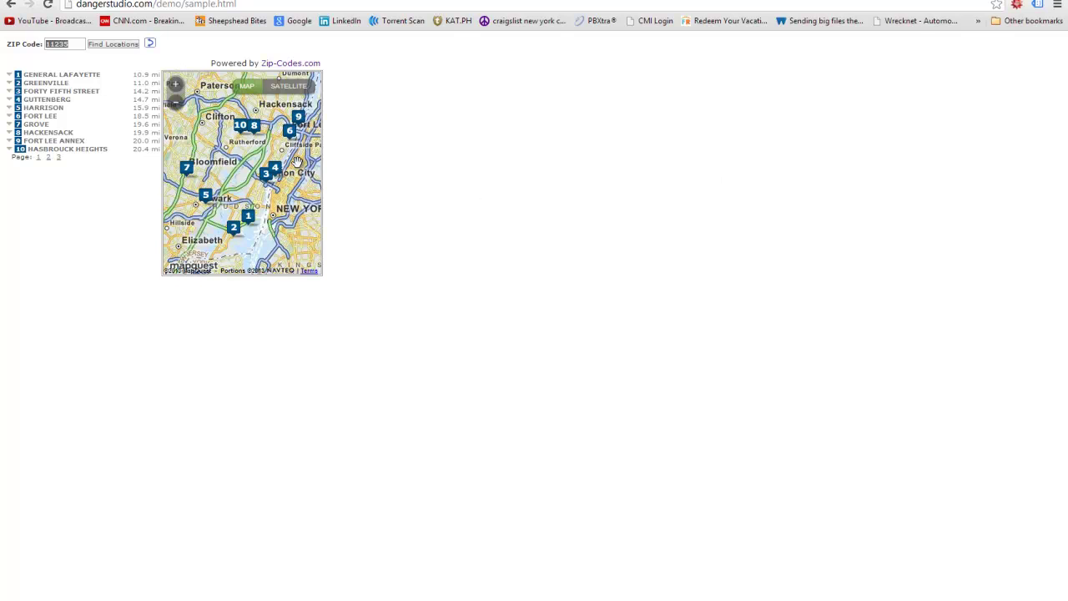